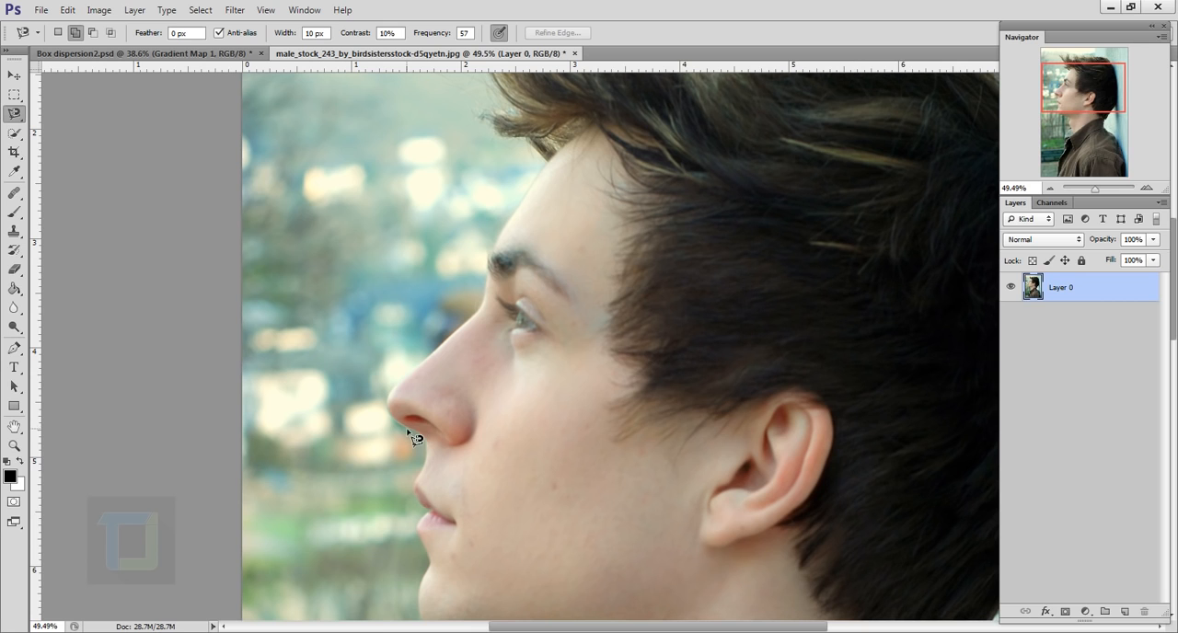
Select the man with the Magnetic Lasso, tracing his forehead, hair, back, shirt front and neck, and closing the outline under his nose
{"action": "left_click_drag", "start_coordinate": [555, 150], "coordinate": [533, 322]}
{"action": "left_click_drag", "start_coordinate": [894, 285], "coordinate": [723, 189]}
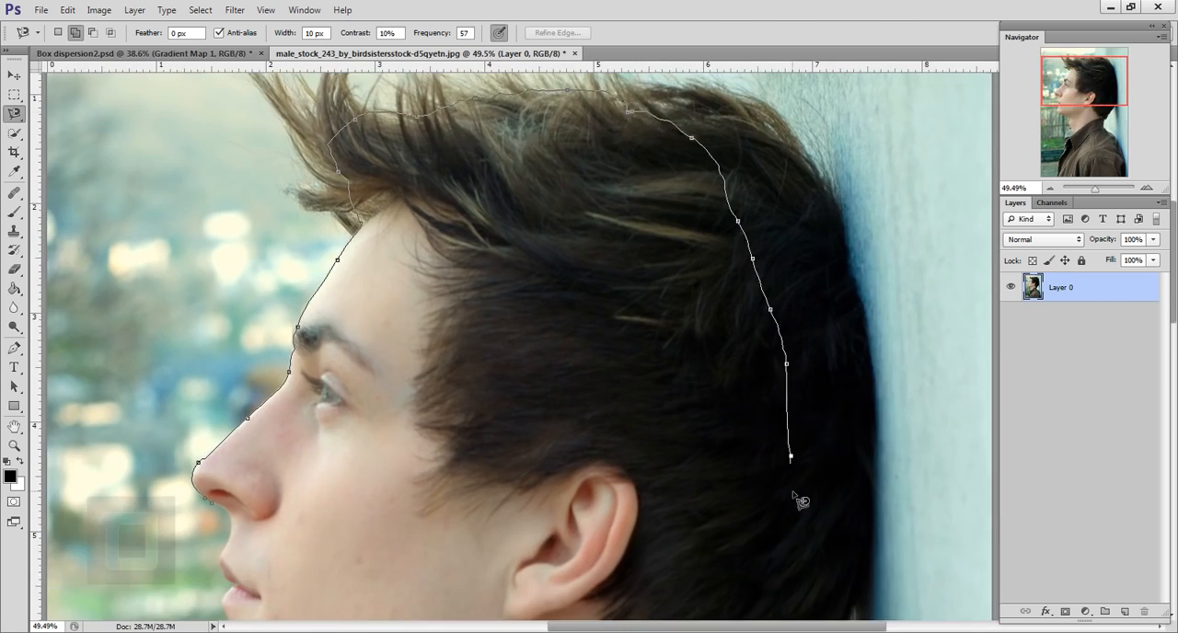
{"action": "left_click_drag", "start_coordinate": [704, 552], "coordinate": [652, 242]}
{"action": "left_click_drag", "start_coordinate": [770, 536], "coordinate": [678, 176]}
{"action": "left_click_drag", "start_coordinate": [142, 448], "coordinate": [629, 524]}
{"action": "mouse_move", "coordinate": [652, 221]}
{"action": "left_mouse_down"}
{"action": "mouse_move", "coordinate": [644, 408]}
{"action": "mouse_move", "coordinate": [619, 532]}
{"action": "left_mouse_up"}
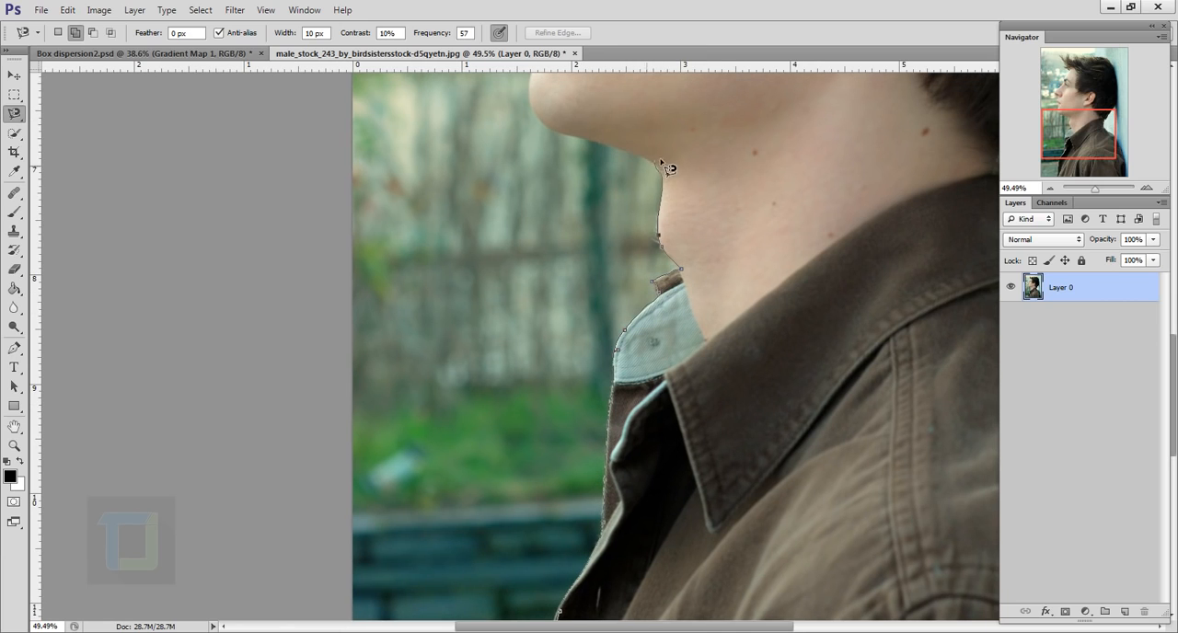
{"action": "left_click_drag", "start_coordinate": [544, 121], "coordinate": [585, 351]}
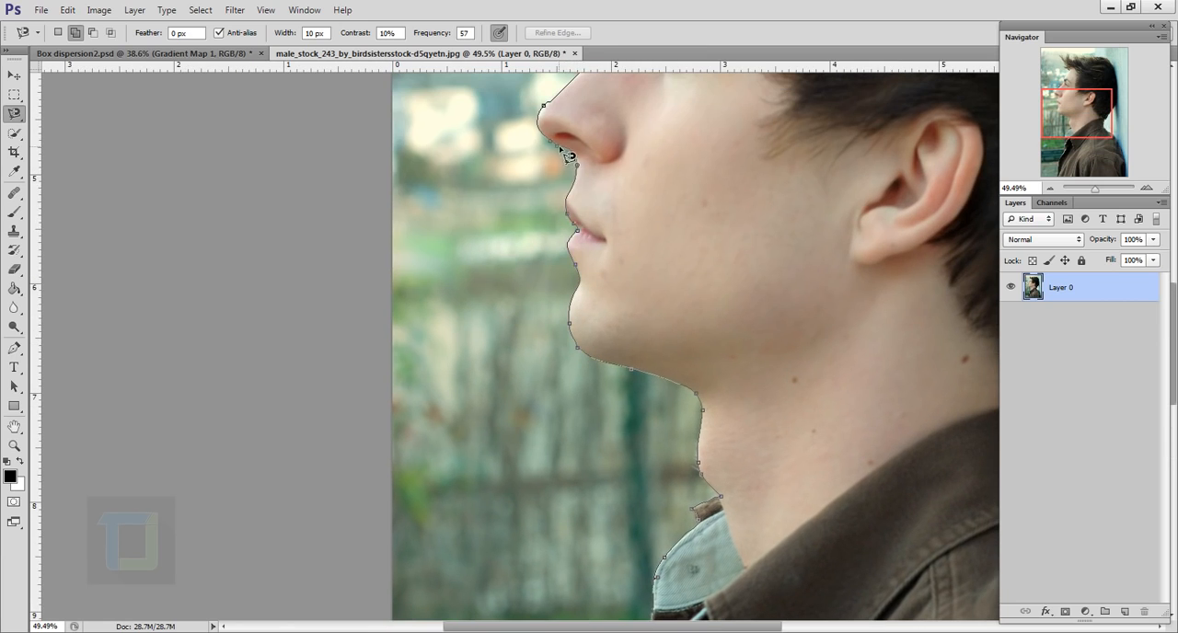
{"action": "left_click", "coordinate": [559, 147]}
Refine the selection's edge by brushing over the hair on top of the head, and convert the selection into a layer mask
{"action": "scroll", "coordinate": [734, 241], "scroll_direction": "down", "scroll_amount": 3}
{"action": "scroll", "coordinate": [734, 241], "scroll_direction": "down", "scroll_amount": 1}
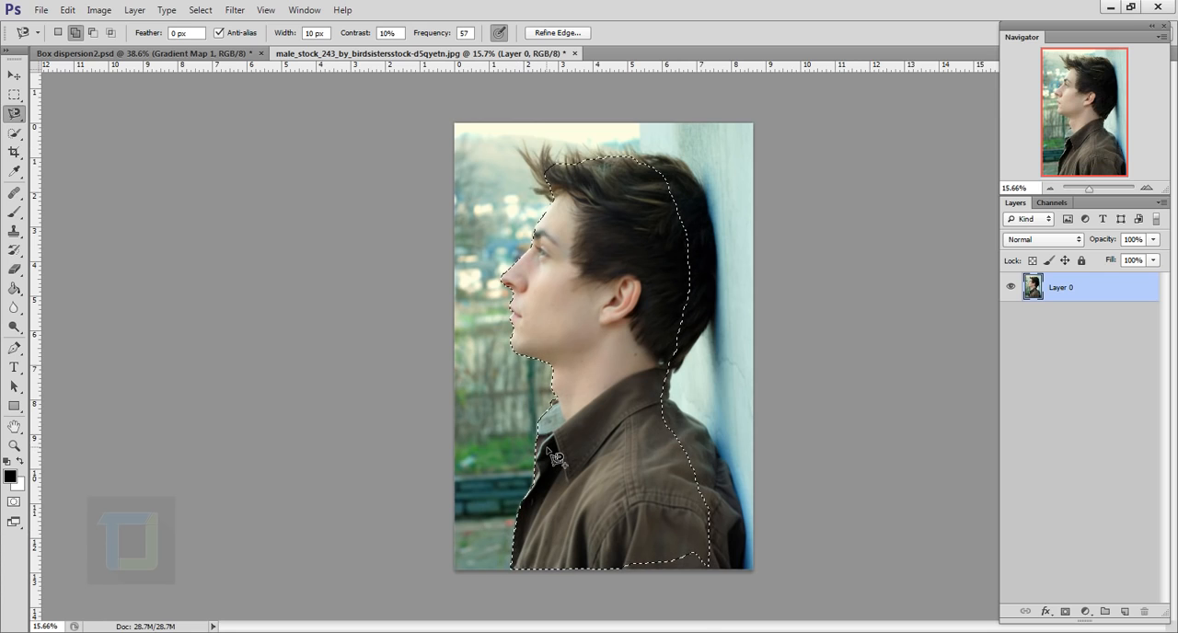
{"action": "left_click", "coordinate": [573, 32]}
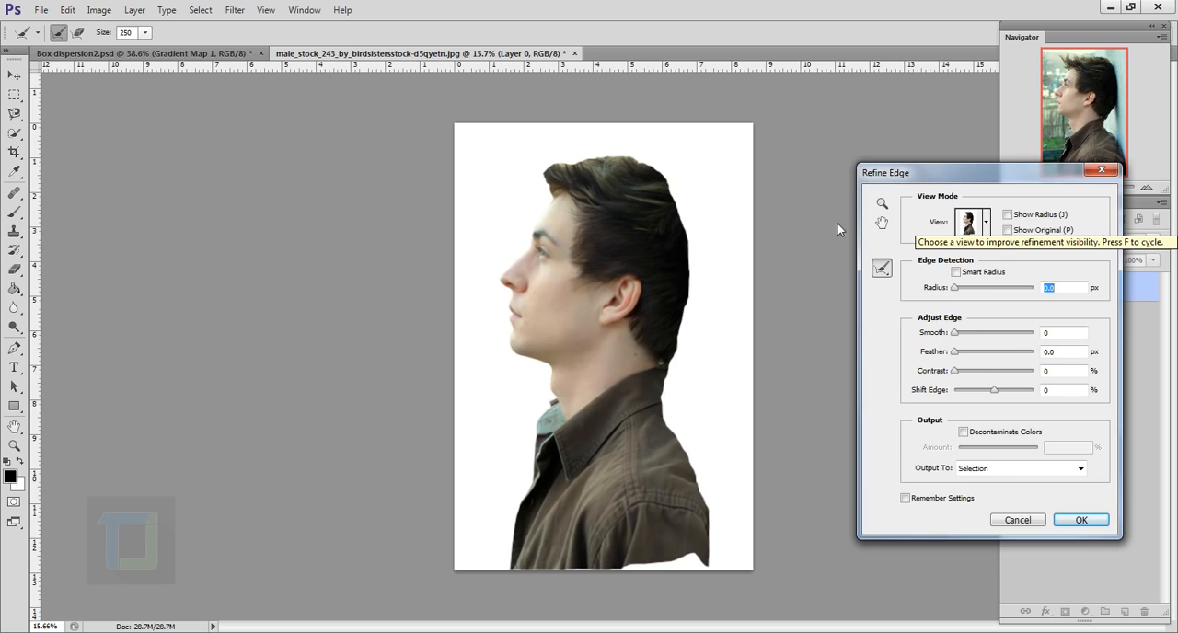
{"action": "mouse_move", "coordinate": [579, 188]}
{"action": "left_mouse_down"}
{"action": "mouse_move", "coordinate": [569, 146]}
{"action": "mouse_move", "coordinate": [599, 192]}
{"action": "mouse_move", "coordinate": [609, 183]}
{"action": "mouse_move", "coordinate": [592, 162]}
{"action": "mouse_move", "coordinate": [659, 181]}
{"action": "mouse_move", "coordinate": [564, 245]}
{"action": "mouse_move", "coordinate": [646, 192]}
{"action": "left_mouse_up"}
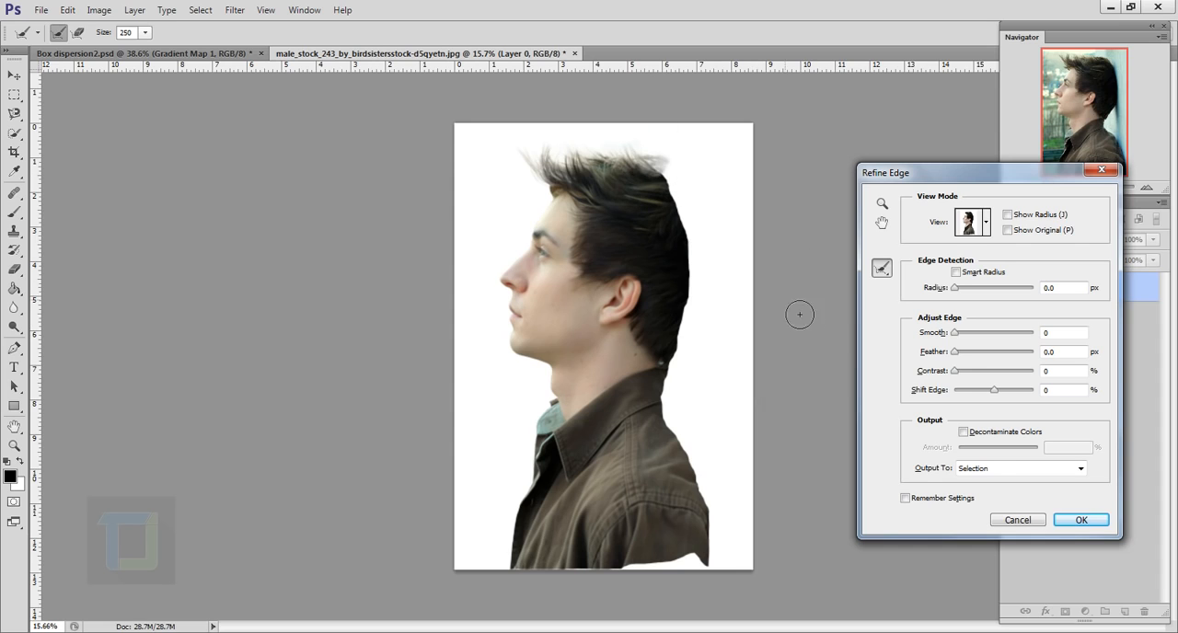
{"action": "left_click", "coordinate": [1078, 520]}
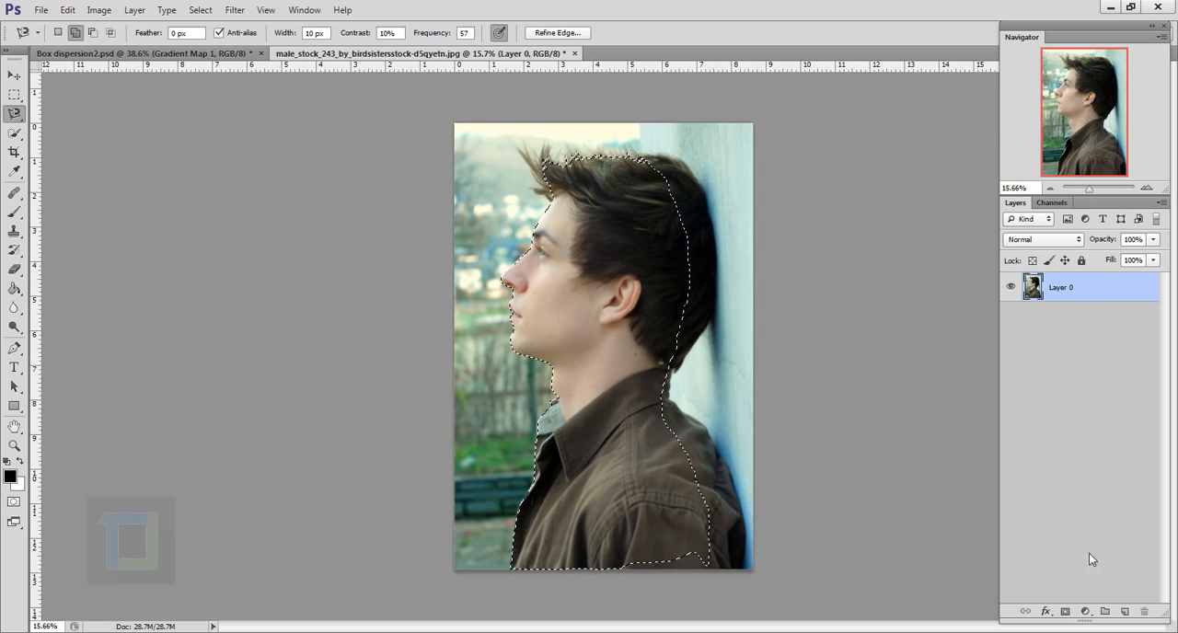
{"action": "left_click", "coordinate": [1066, 612]}
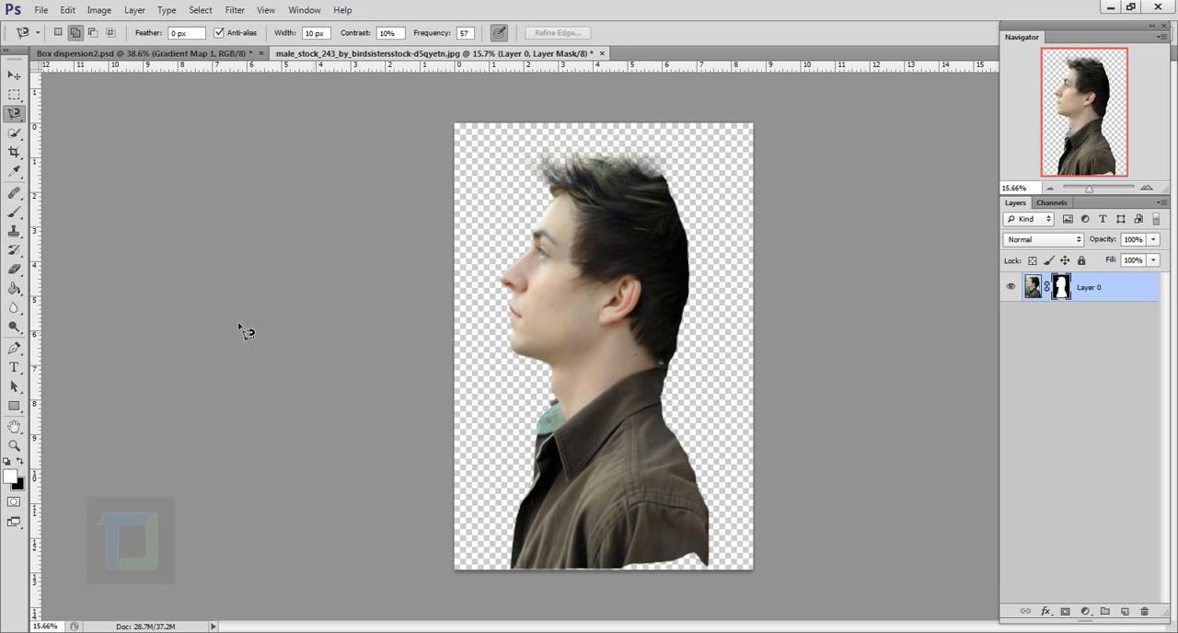
Widen the canvas equally on both sides to about 20.3 in with the Crop tool, keeping its height
{"action": "left_click", "coordinate": [13, 151]}
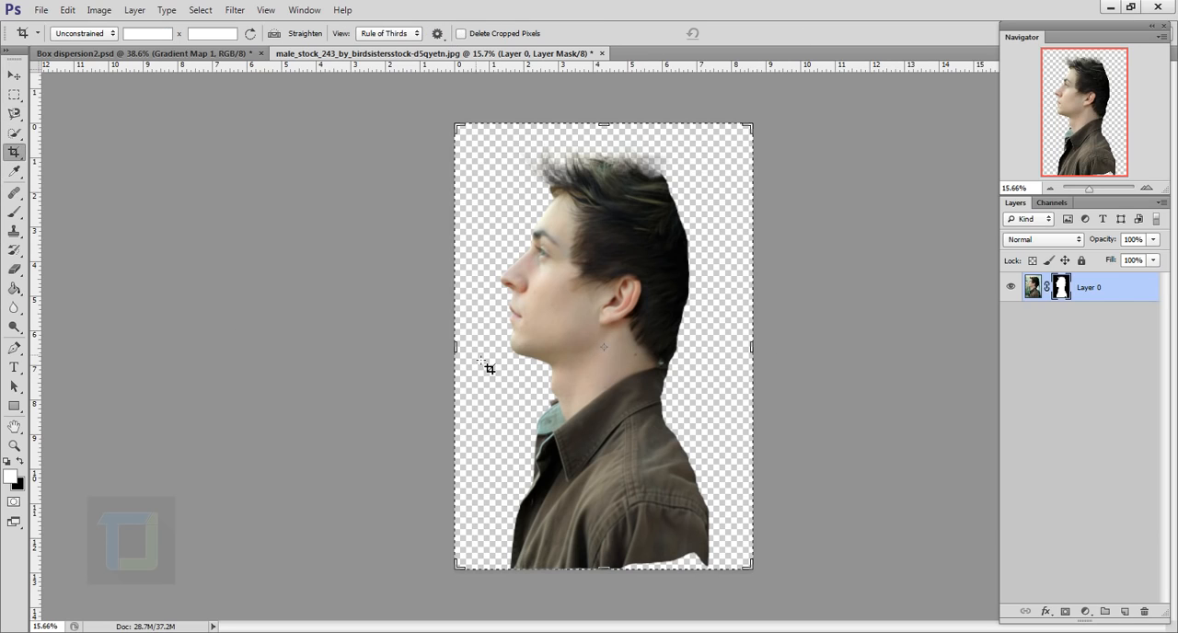
{"action": "scroll", "coordinate": [488, 368], "scroll_direction": "down", "scroll_amount": 2}
{"action": "left_click_drag", "start_coordinate": [700, 350], "coordinate": [834, 329]}
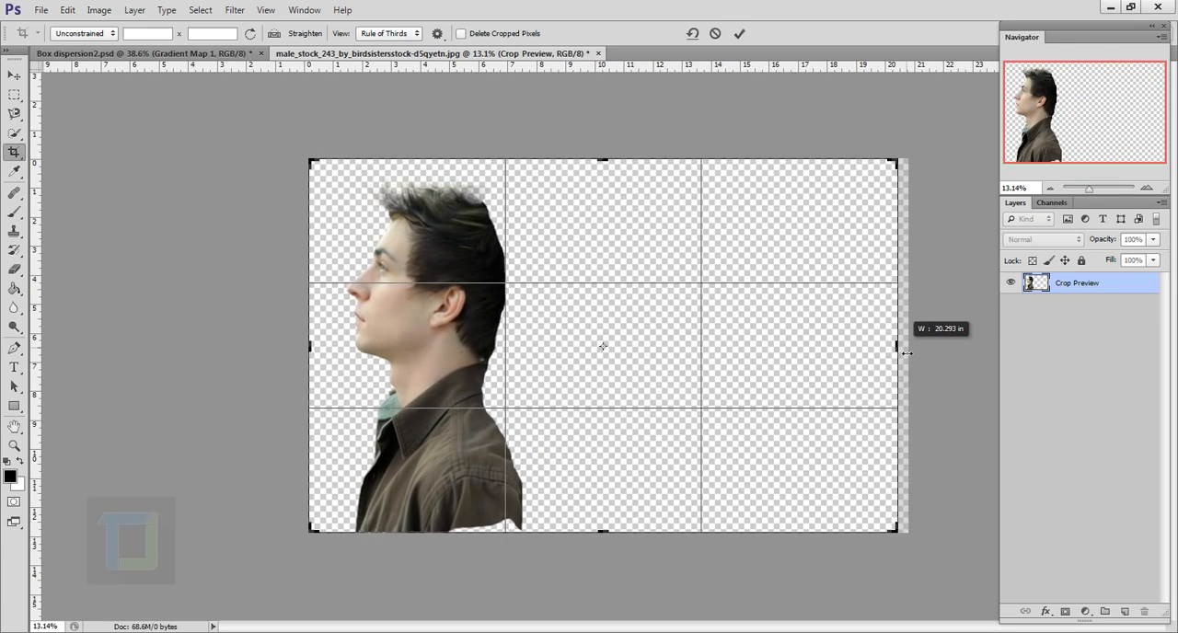
{"action": "left_click", "coordinate": [739, 33]}
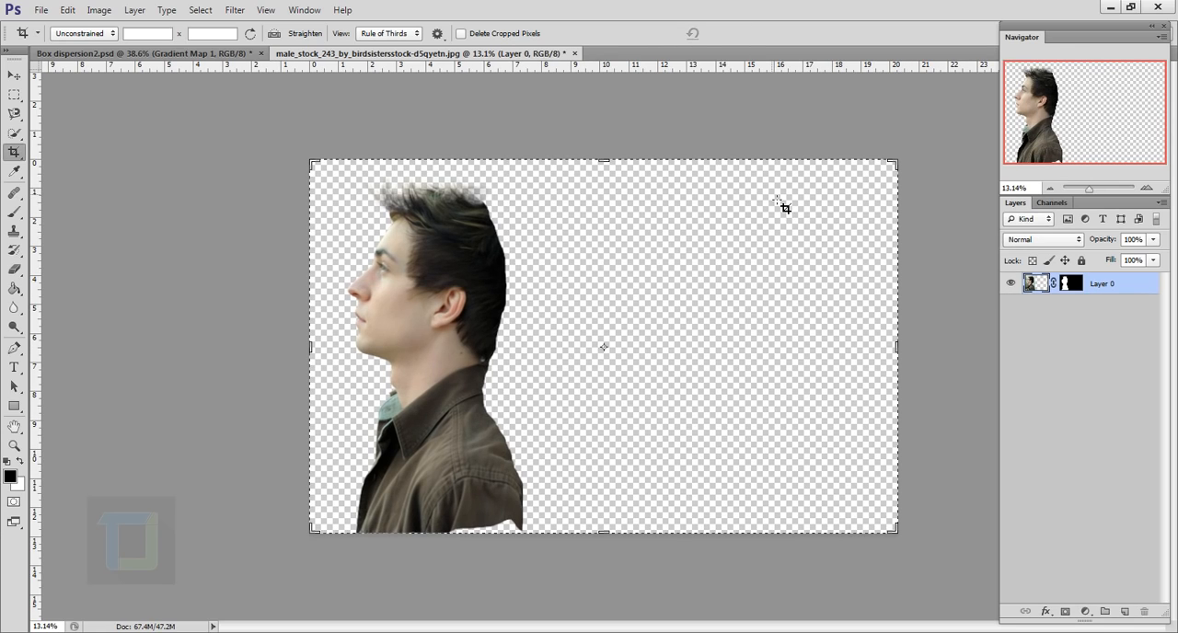
Move the cut-out man inward and down, scale him to about 118% and rotate him about 8.7° counterclockwise, cropping his shoulders at the canvas's lower edge
{"action": "left_click", "coordinate": [14, 75]}
{"action": "left_click_drag", "start_coordinate": [401, 386], "coordinate": [451, 429]}
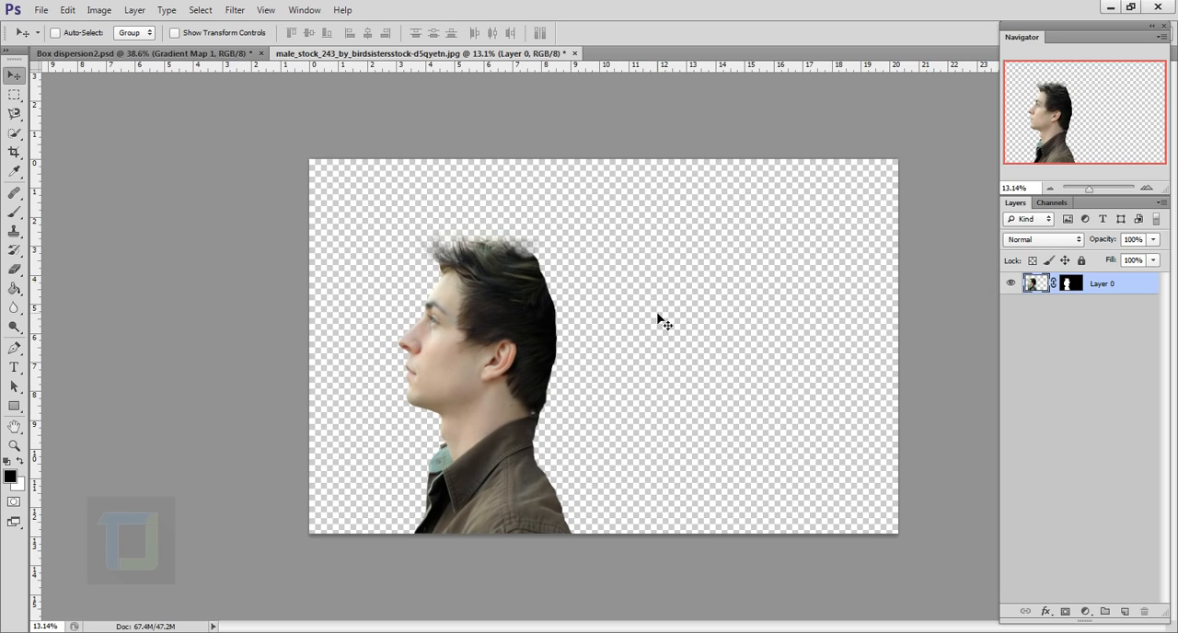
{"action": "key", "text": "ctrl+t"}
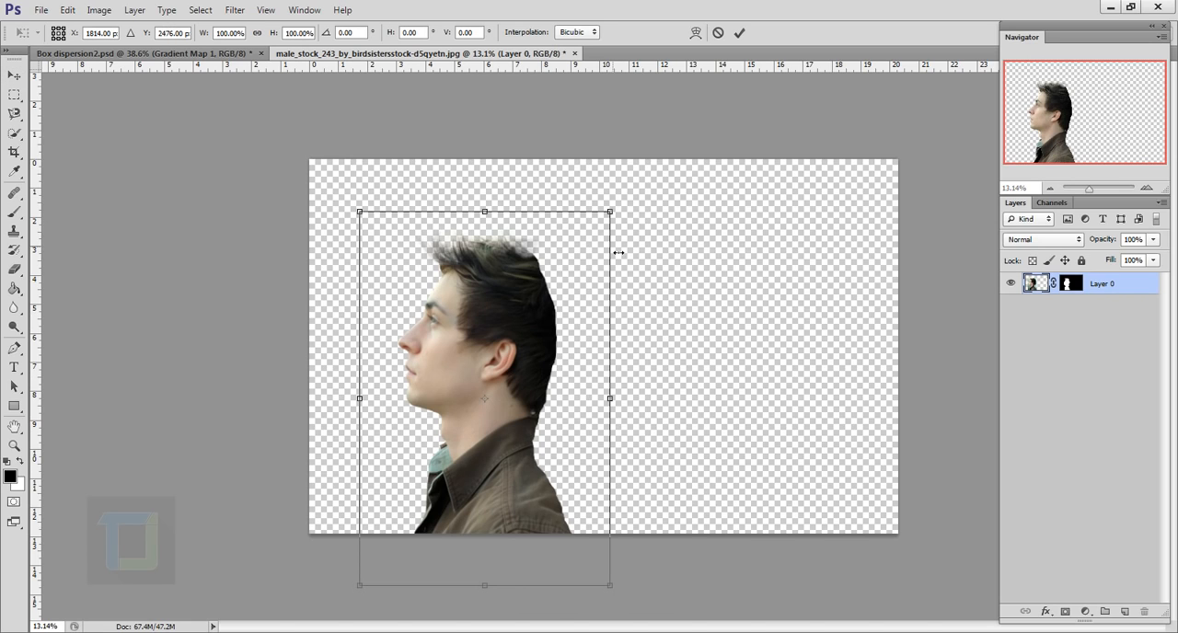
{"action": "left_click_drag", "start_coordinate": [623, 215], "coordinate": [648, 173]}
{"action": "left_click_drag", "start_coordinate": [557, 276], "coordinate": [534, 289]}
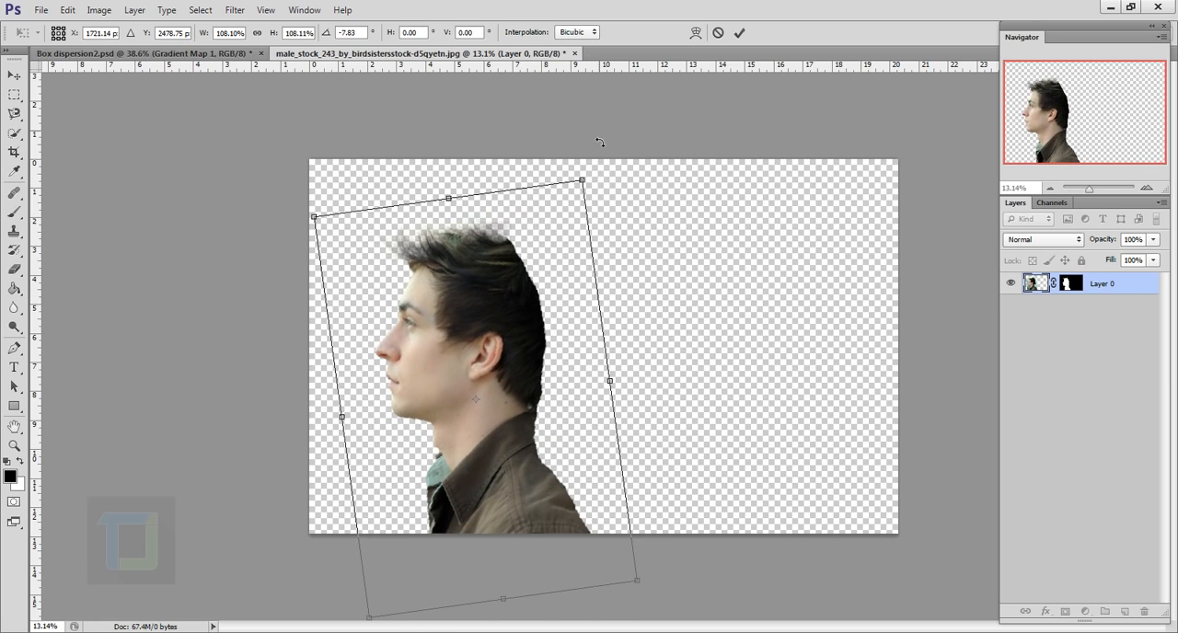
{"action": "left_click_drag", "start_coordinate": [606, 161], "coordinate": [611, 138]}
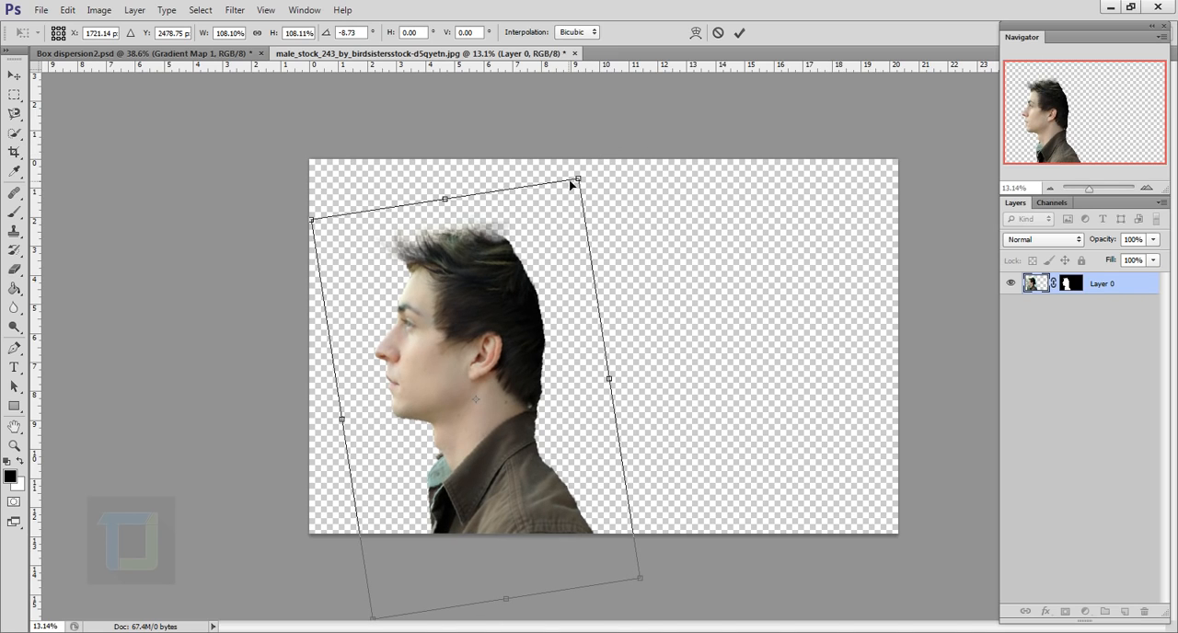
{"action": "left_click_drag", "start_coordinate": [587, 175], "coordinate": [608, 134]}
{"action": "left_click_drag", "start_coordinate": [572, 230], "coordinate": [566, 244]}
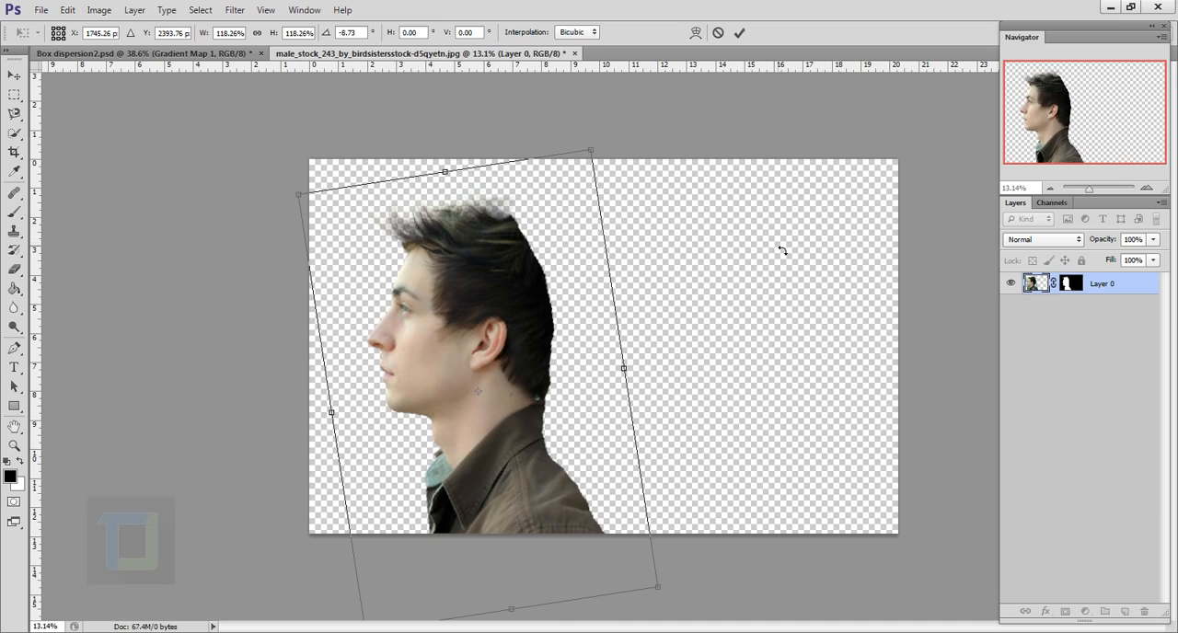
{"action": "left_click", "coordinate": [738, 34]}
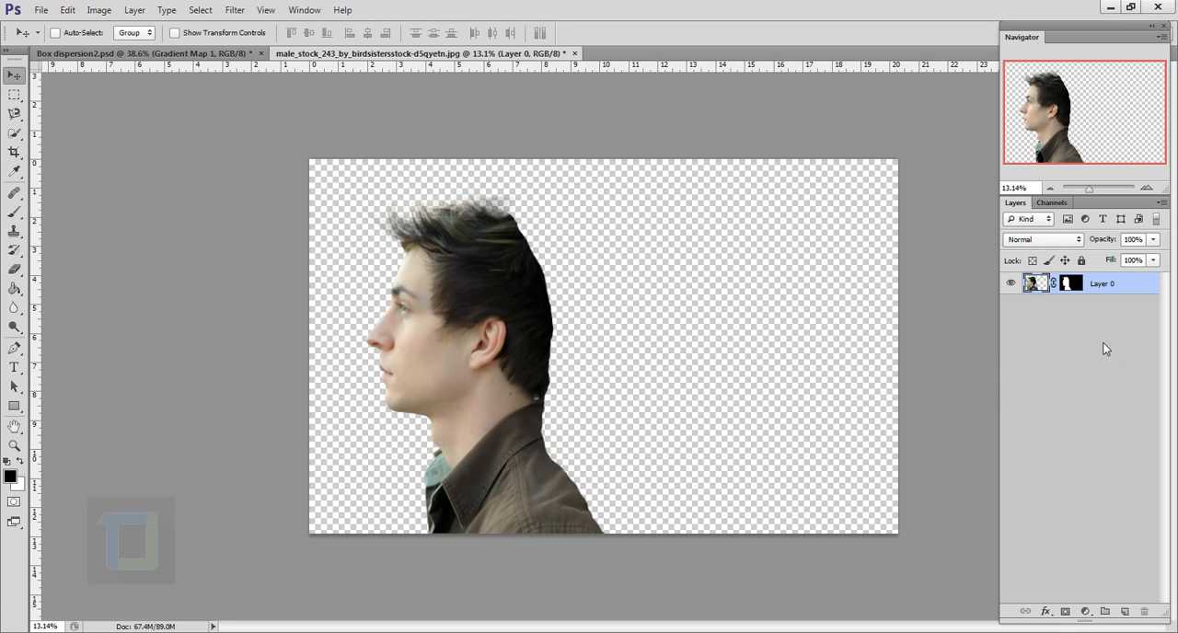
Add a new layer beneath the man and fill it with white using the Paint Bucket
{"action": "key", "text": "ctrl"}
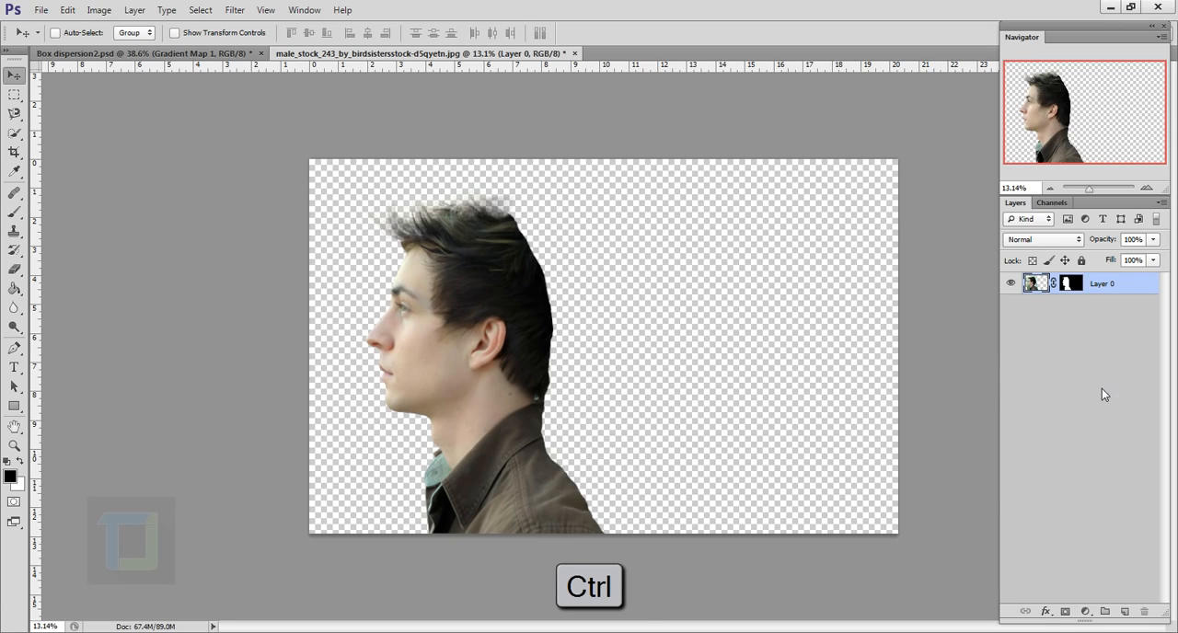
{"action": "left_click", "coordinate": [1126, 611], "text": "ctrl"}
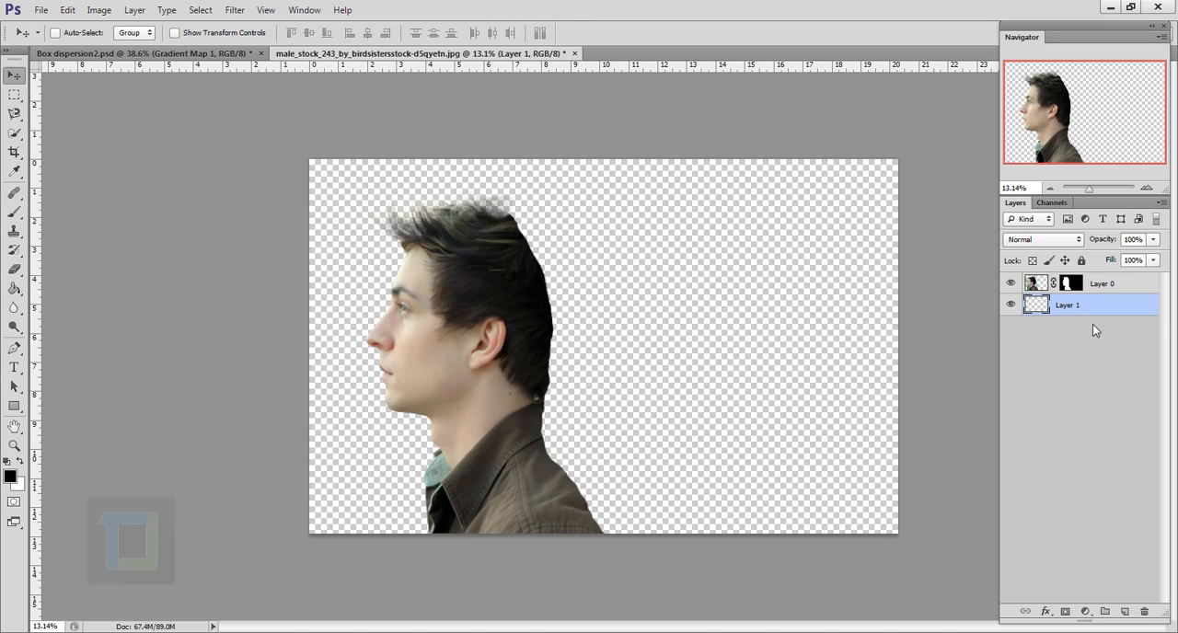
{"action": "left_click", "coordinate": [14, 288]}
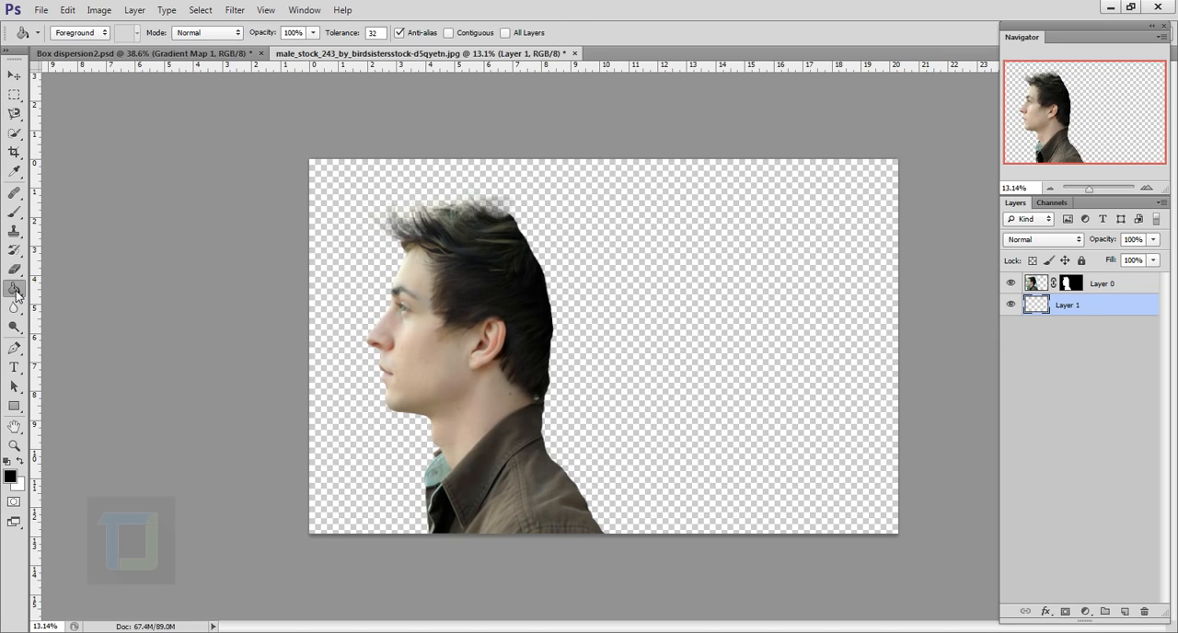
{"action": "right_click", "coordinate": [14, 288]}
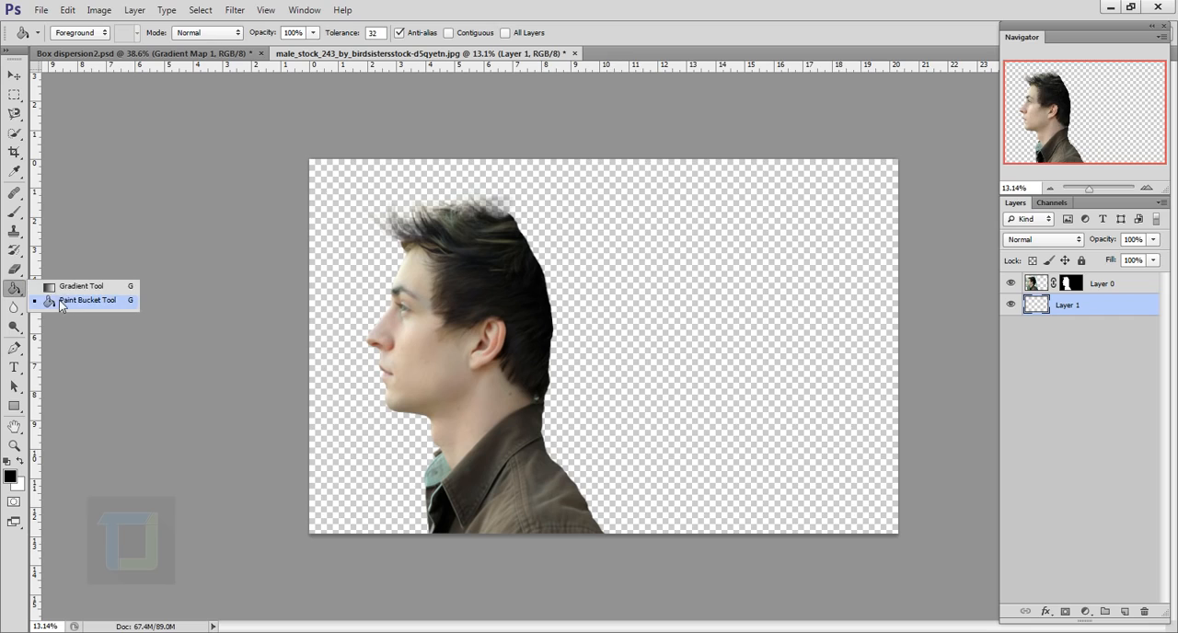
{"action": "left_click", "coordinate": [57, 302]}
{"action": "left_click", "coordinate": [19, 463]}
{"action": "left_click", "coordinate": [664, 366]}
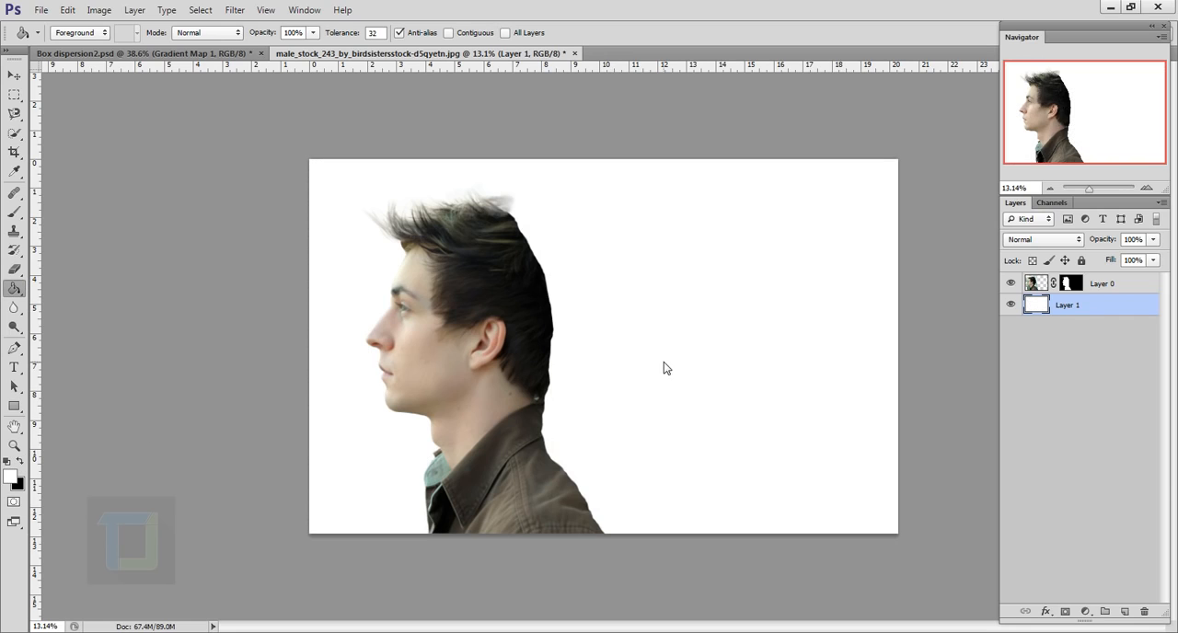
Rename the man's layer as backup
{"action": "double_click", "coordinate": [1111, 287]}
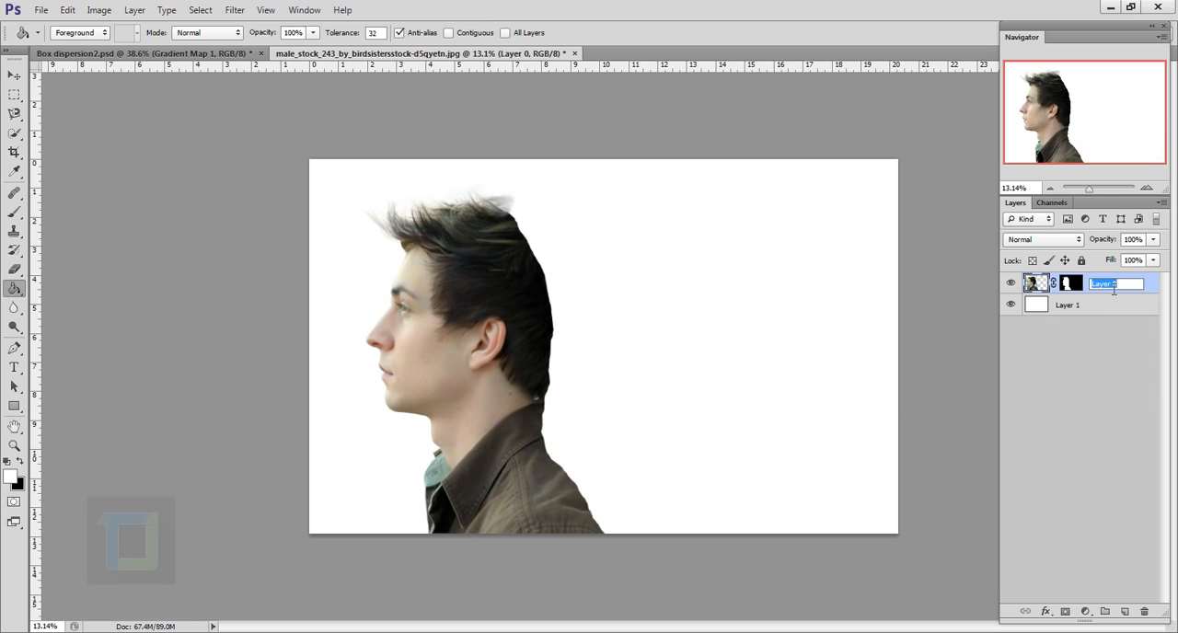
{"action": "type", "text": "backup"}
{"action": "key", "text": "Return"}
Duplicate the backup layer, leaving the original hidden and moved beneath the white layer
{"action": "key", "text": "ctrl+j"}
{"action": "left_click", "coordinate": [1010, 305]}
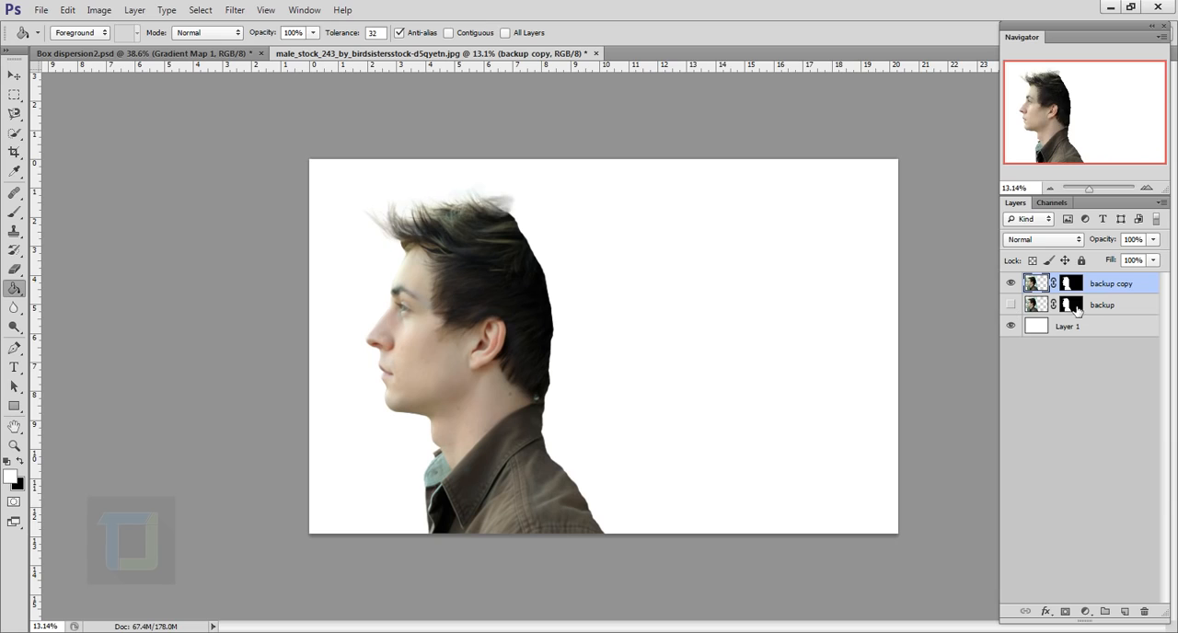
{"action": "left_click_drag", "start_coordinate": [1111, 308], "coordinate": [1092, 340]}
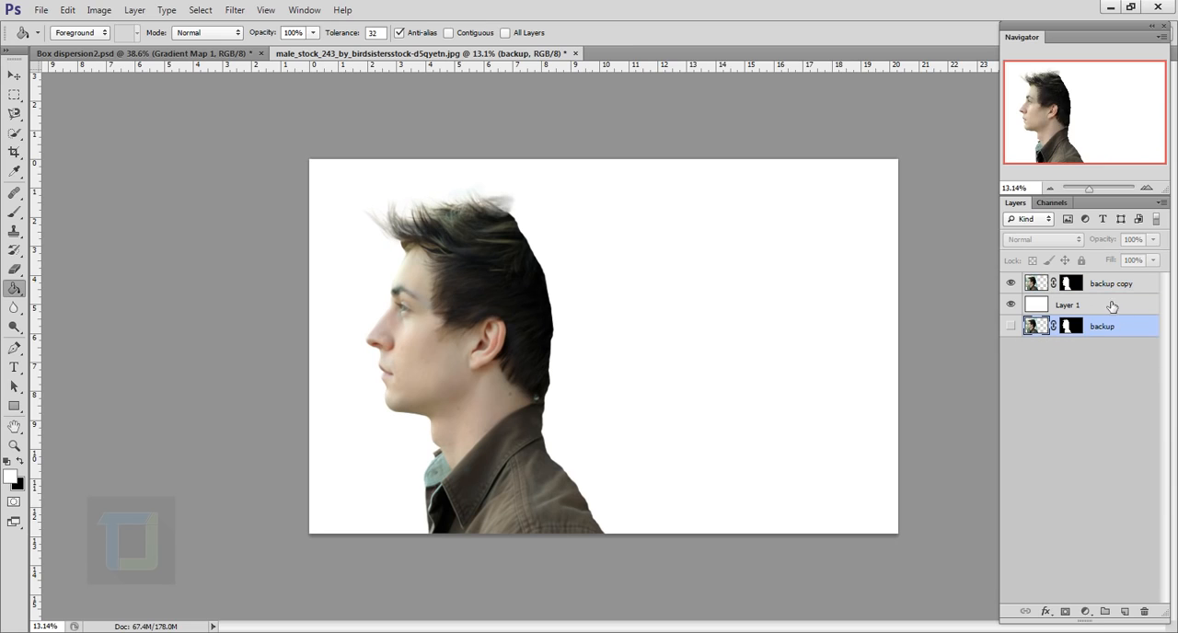
Rename the duplicated layer of the man as model
{"action": "left_click", "coordinate": [1098, 286]}
{"action": "left_click", "coordinate": [1011, 282]}
{"action": "left_click", "coordinate": [1011, 282]}
{"action": "double_click", "coordinate": [1118, 284]}
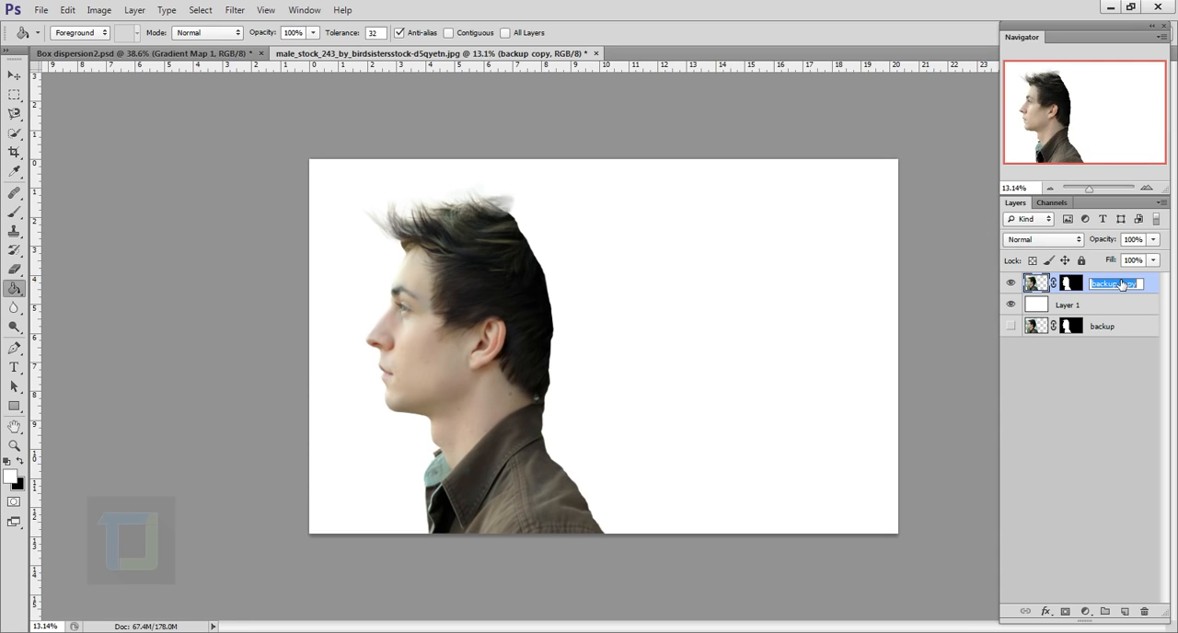
{"action": "type", "text": "model"}
{"action": "key", "text": "Return"}
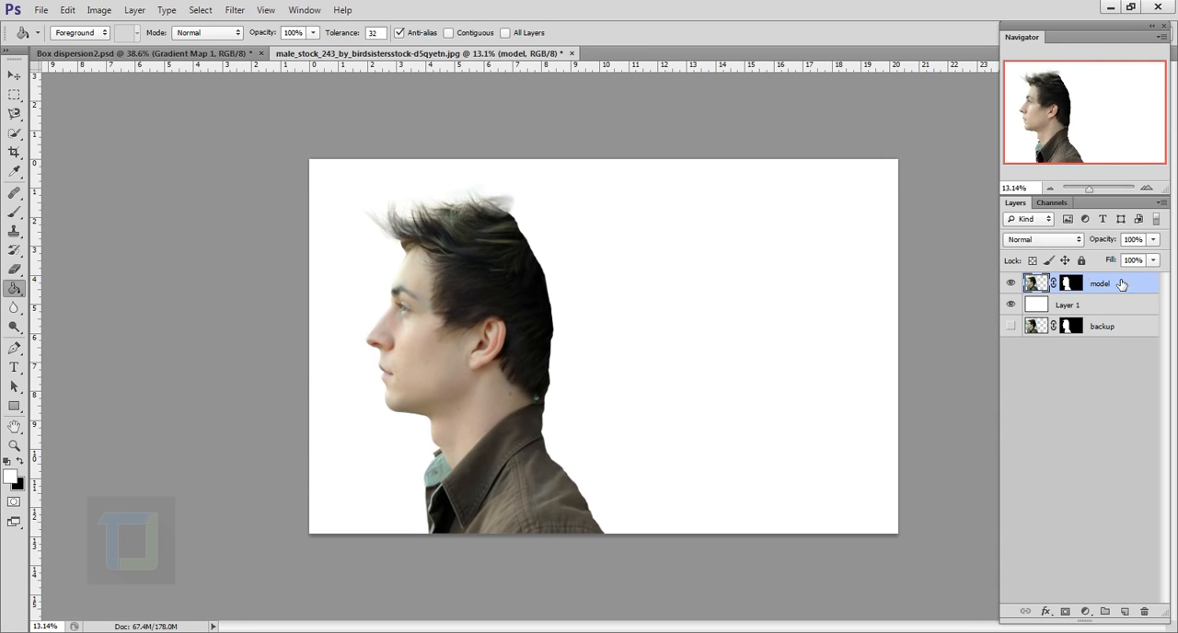
Target the model layer's mask and choose the Brush tool, checking its size and hardness settings
{"action": "key", "text": "v"}
{"action": "key", "text": "ctrl+0"}
{"action": "left_click", "coordinate": [1080, 283]}
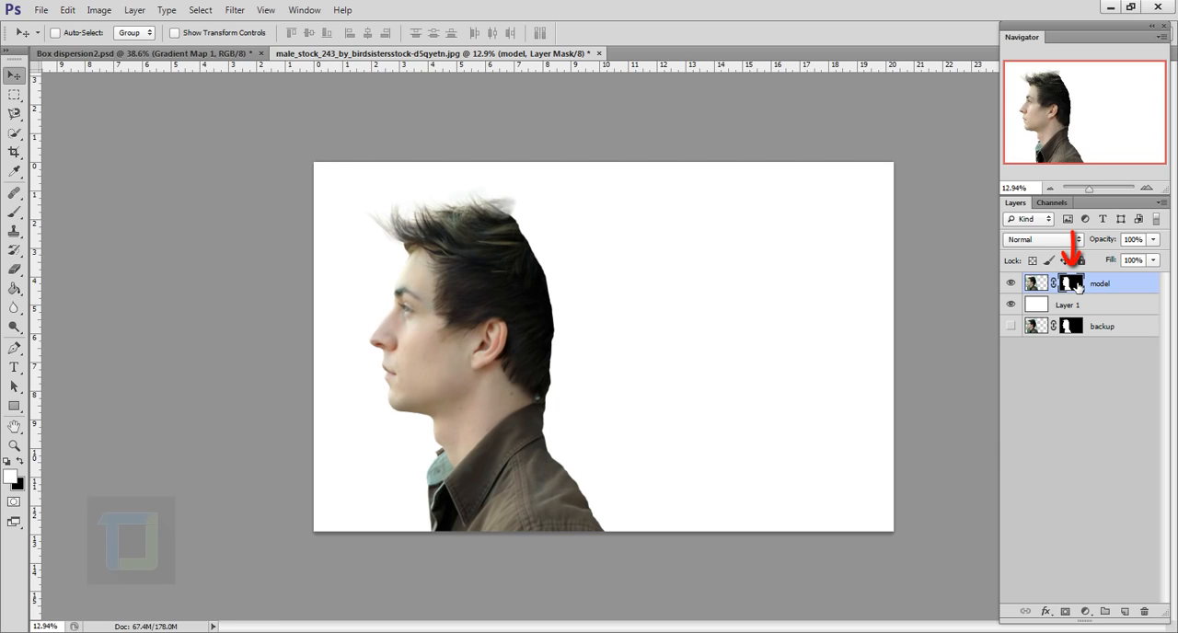
{"action": "left_click", "coordinate": [13, 214]}
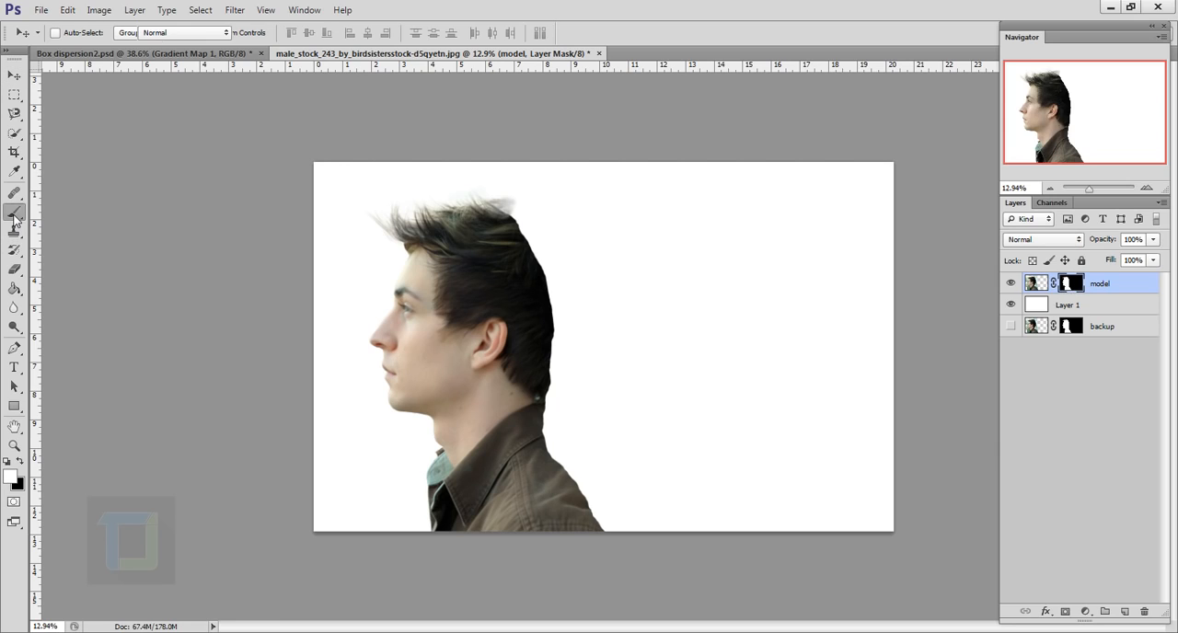
{"action": "right_click", "coordinate": [13, 215]}
{"action": "left_click", "coordinate": [78, 212]}
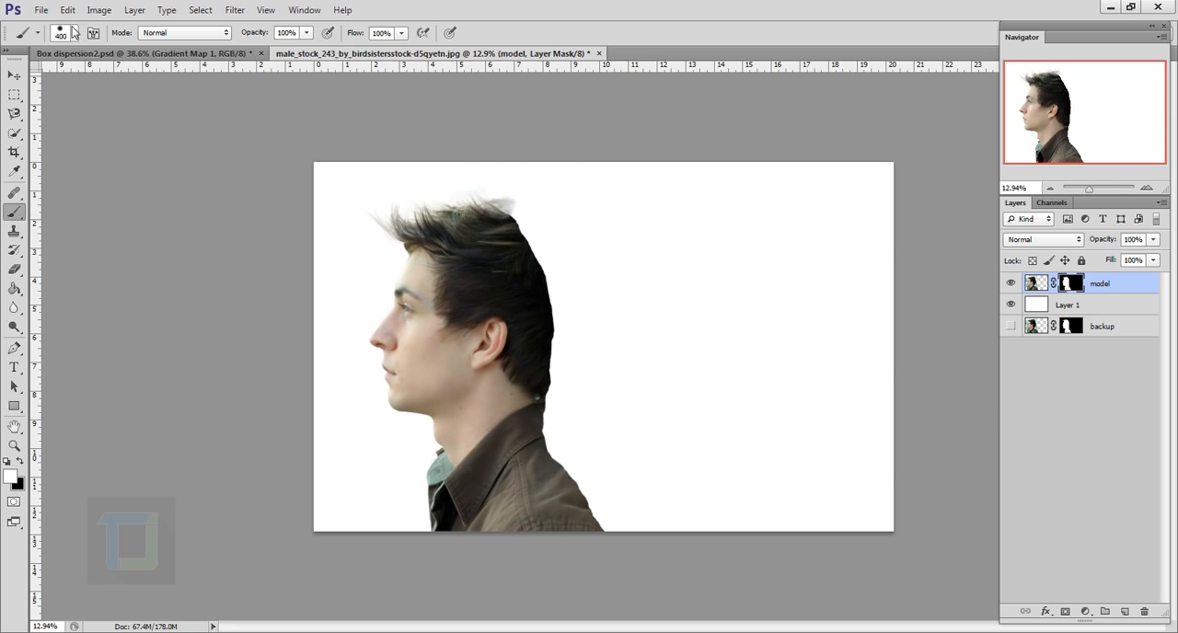
{"action": "left_click", "coordinate": [74, 33]}
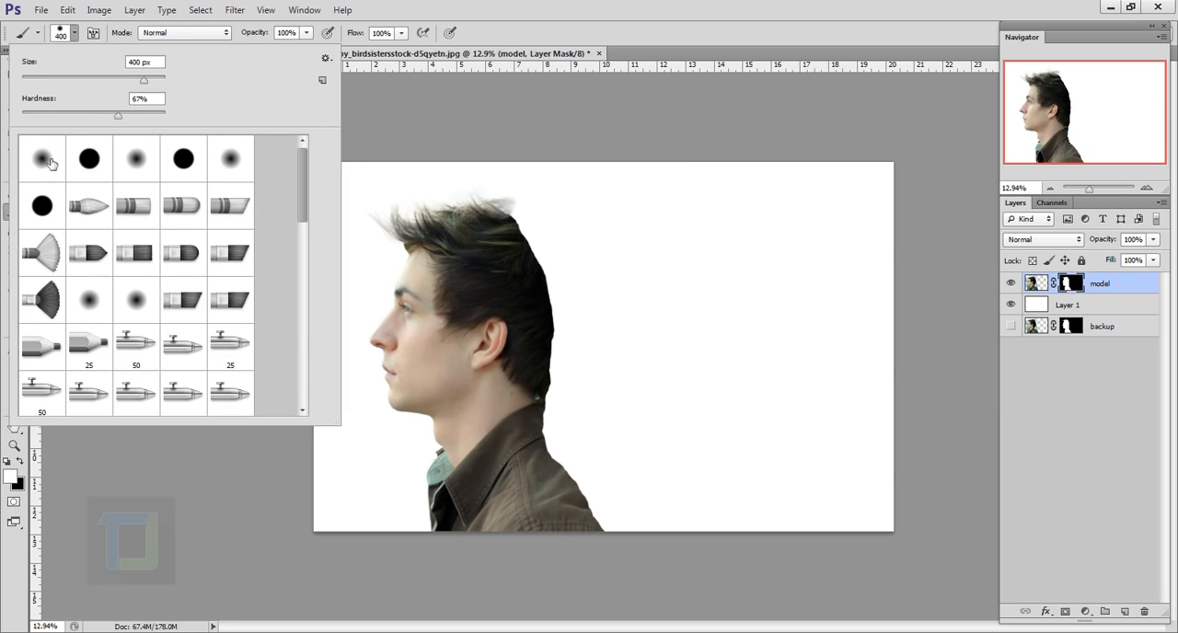
{"action": "left_click", "coordinate": [140, 99]}
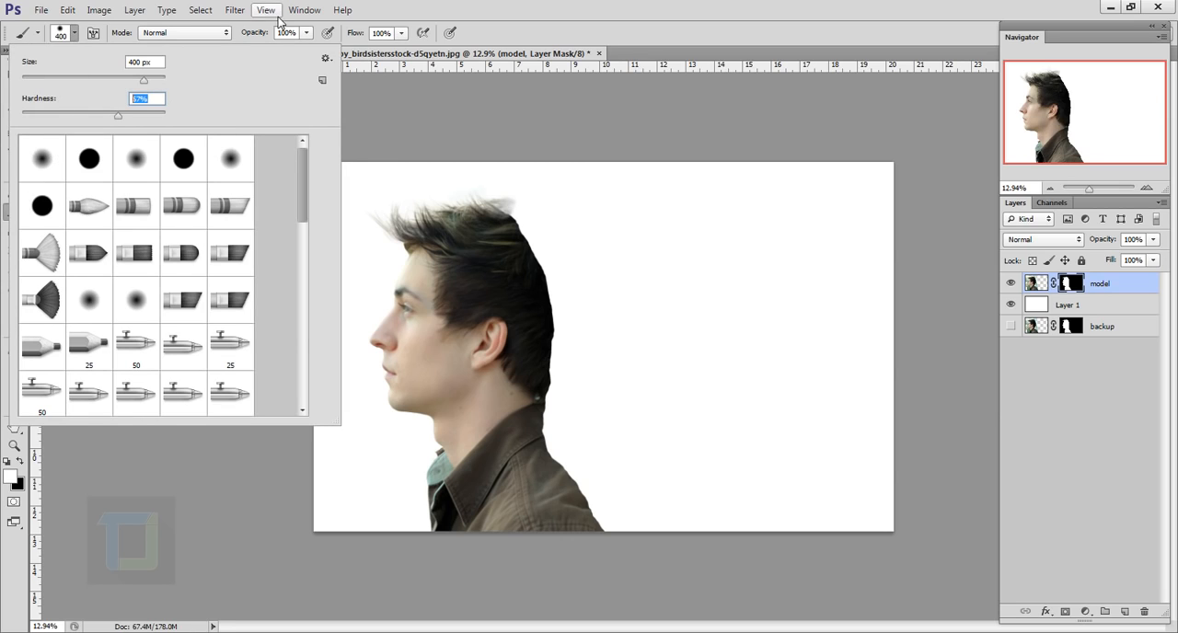
{"action": "left_click", "coordinate": [571, 12]}
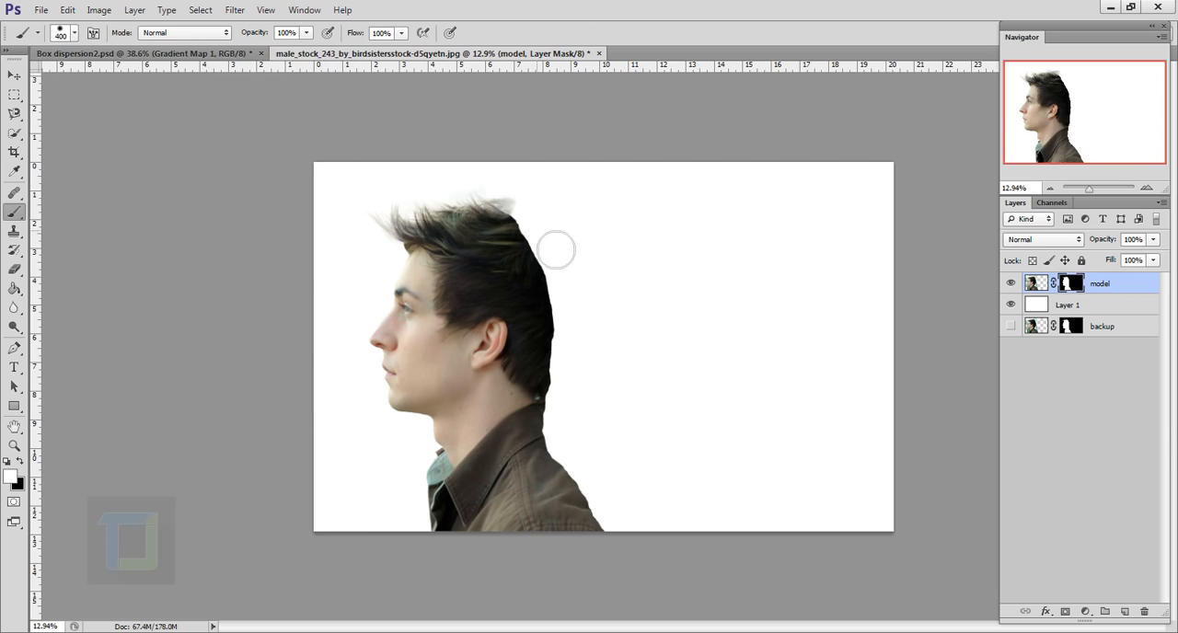
{"action": "scroll", "coordinate": [552, 249], "scroll_direction": "up", "scroll_amount": 3}
{"action": "left_click_drag", "start_coordinate": [500, 231], "coordinate": [522, 182]}
{"action": "key", "text": "ctrl+z"}
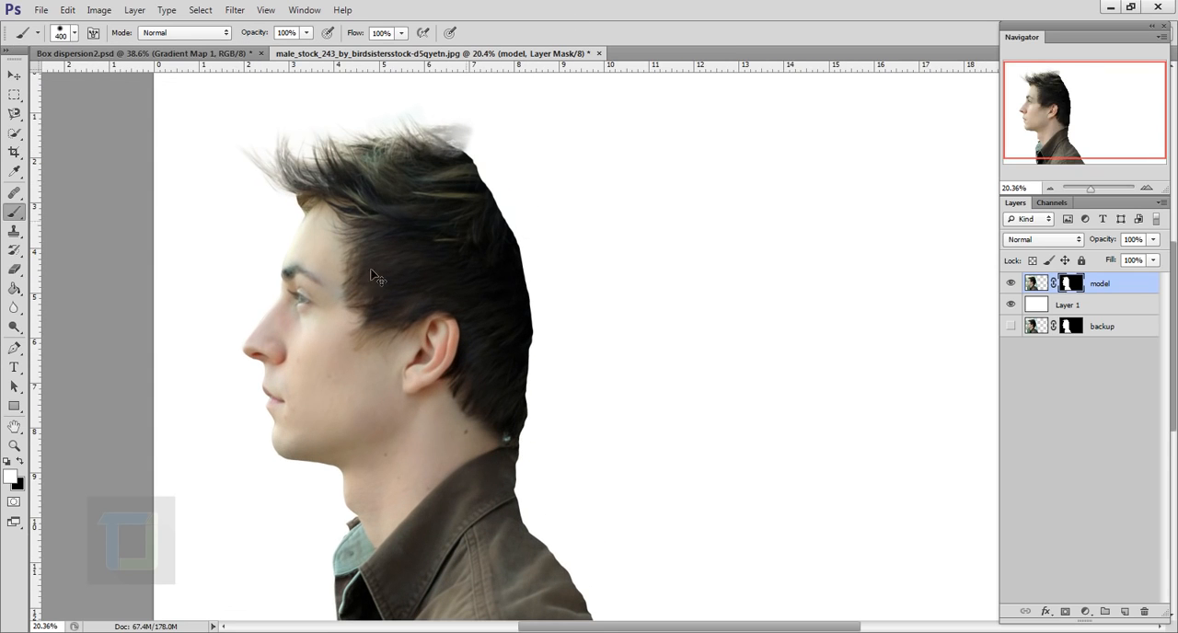
Paint black on the model layer's mask to hide the back of the head and trim the back edge of the jacket
{"action": "left_click", "coordinate": [18, 463]}
{"action": "mouse_move", "coordinate": [518, 189]}
{"action": "left_mouse_down"}
{"action": "mouse_move", "coordinate": [471, 204]}
{"action": "mouse_move", "coordinate": [498, 301]}
{"action": "mouse_move", "coordinate": [531, 323]}
{"action": "mouse_move", "coordinate": [499, 318]}
{"action": "mouse_move", "coordinate": [476, 290]}
{"action": "mouse_move", "coordinate": [455, 305]}
{"action": "mouse_move", "coordinate": [447, 245]}
{"action": "mouse_move", "coordinate": [505, 163]}
{"action": "left_mouse_up"}
{"action": "mouse_move", "coordinate": [558, 405]}
{"action": "left_mouse_down"}
{"action": "mouse_move", "coordinate": [539, 304]}
{"action": "mouse_move", "coordinate": [587, 525]}
{"action": "mouse_move", "coordinate": [620, 616]}
{"action": "left_mouse_up"}
{"action": "scroll", "coordinate": [620, 611], "scroll_direction": "down", "scroll_amount": 1}
{"action": "left_click_drag", "start_coordinate": [550, 482], "coordinate": [570, 507]}
Paint white on the model layer's mask to restore the erased notch in the jacket's shoulder
{"action": "scroll", "coordinate": [570, 507], "scroll_direction": "up", "scroll_amount": 2}
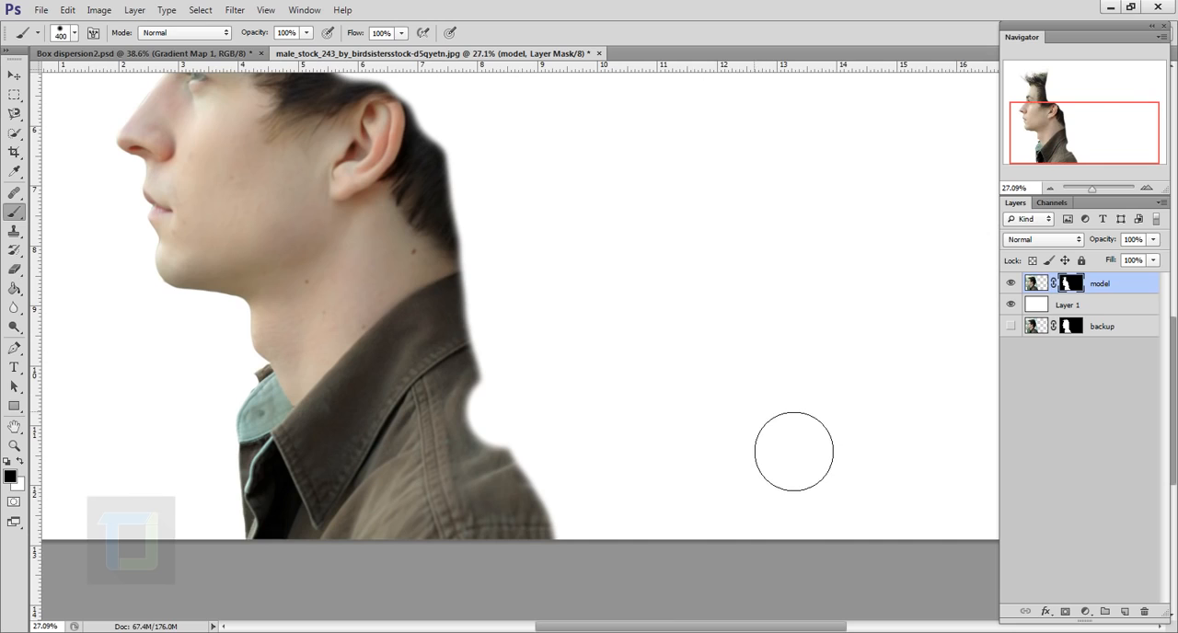
{"action": "left_click", "coordinate": [19, 465]}
{"action": "mouse_move", "coordinate": [489, 436]}
{"action": "left_mouse_down"}
{"action": "mouse_move", "coordinate": [488, 482]}
{"action": "mouse_move", "coordinate": [474, 422]}
{"action": "mouse_move", "coordinate": [516, 510]}
{"action": "mouse_move", "coordinate": [474, 433]}
{"action": "left_mouse_up"}
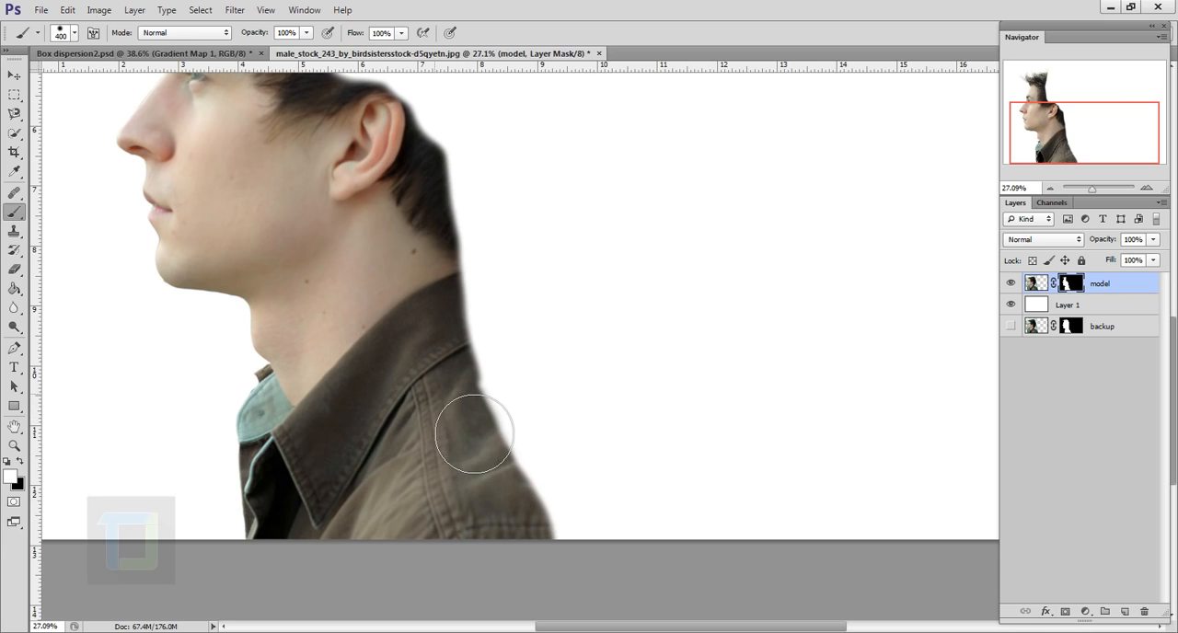
{"action": "scroll", "coordinate": [472, 402], "scroll_direction": "down", "scroll_amount": 6}
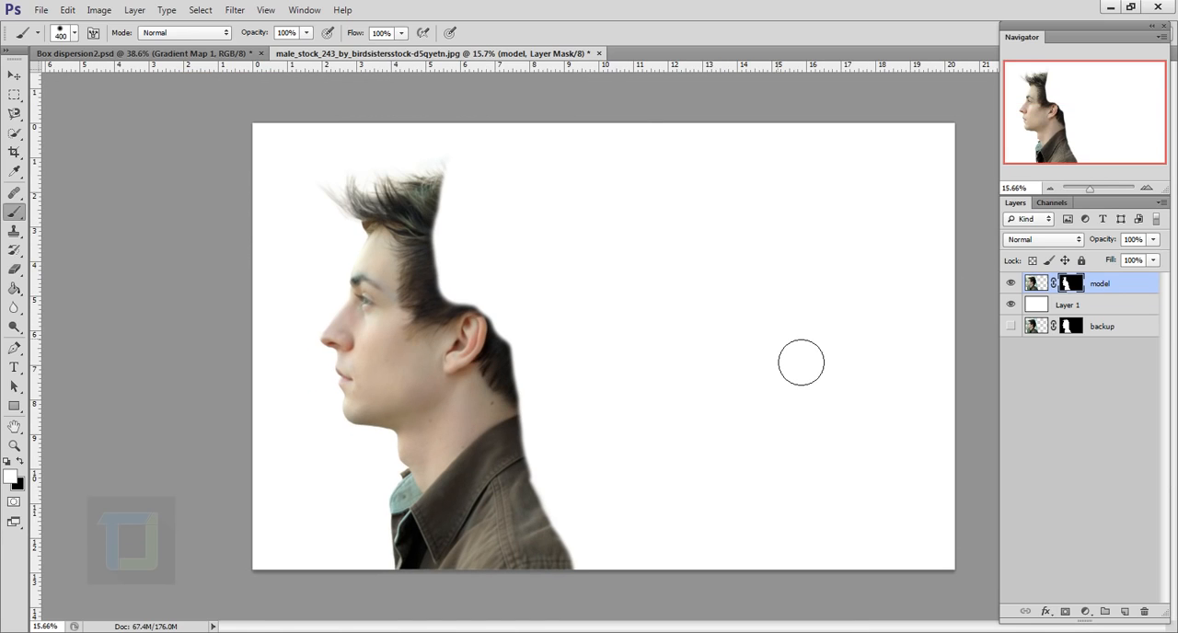
Create a new document 1000 by 1000 pixels at a resolution of 100 pixels per inch with a white background
{"action": "left_click", "coordinate": [41, 10]}
{"action": "left_click", "coordinate": [45, 34]}
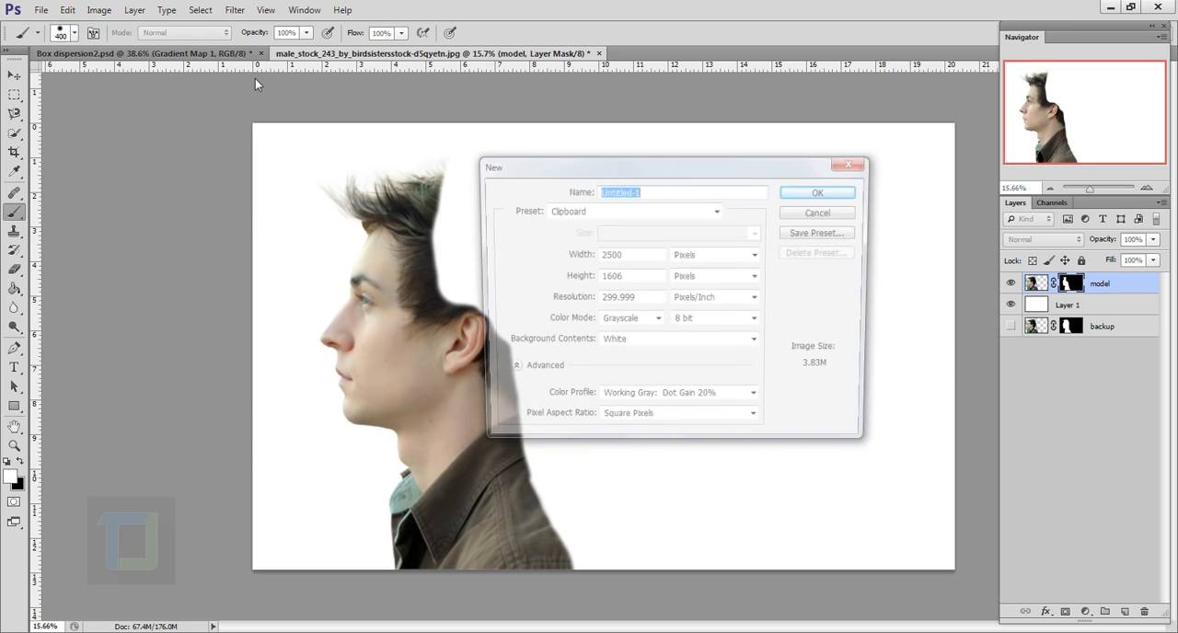
{"action": "key", "text": "Tab"}
{"action": "type", "text": "1000"}
{"action": "key", "text": "Tab"}
{"action": "type", "text": "1000"}
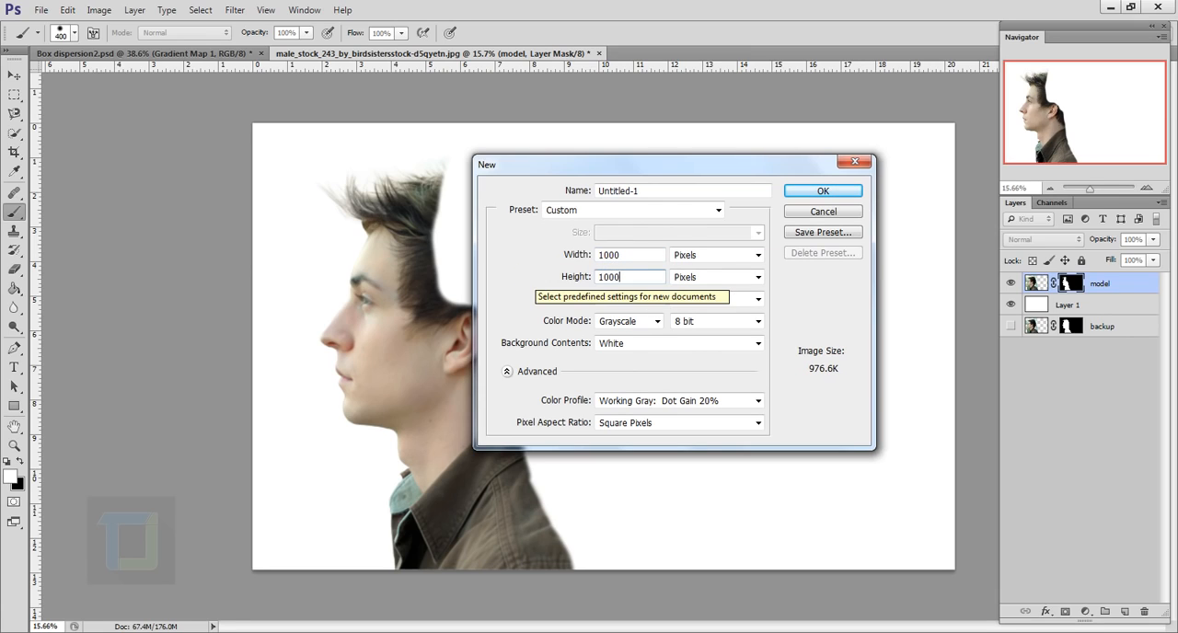
{"action": "key", "text": "Tab"}
{"action": "type", "text": "100"}
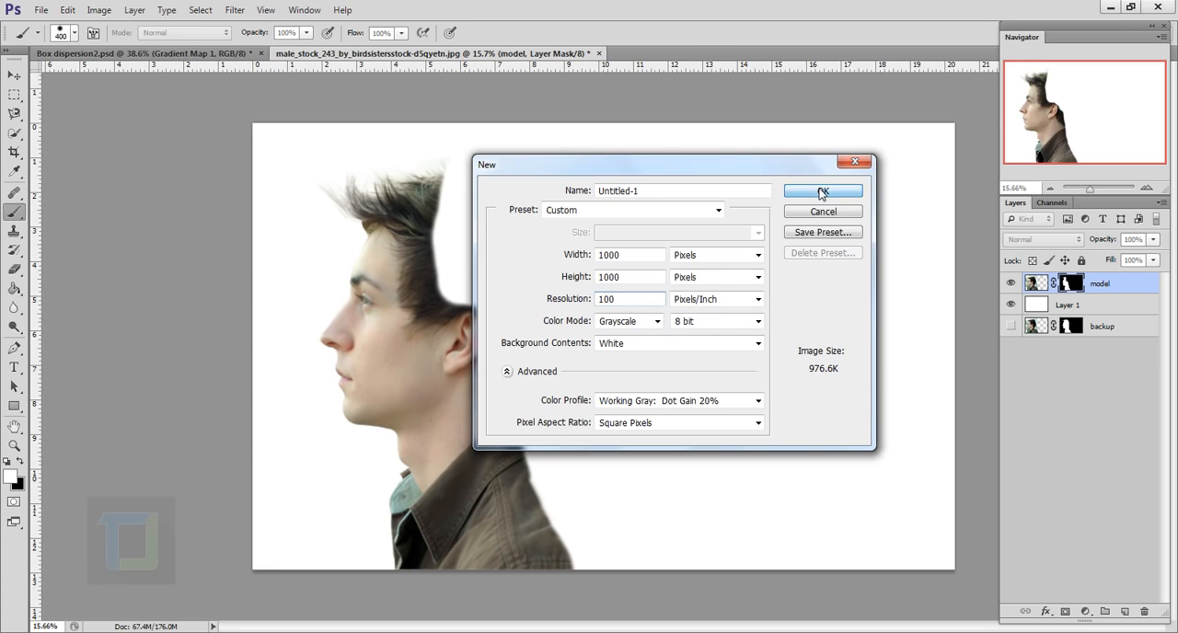
{"action": "left_click", "coordinate": [821, 192]}
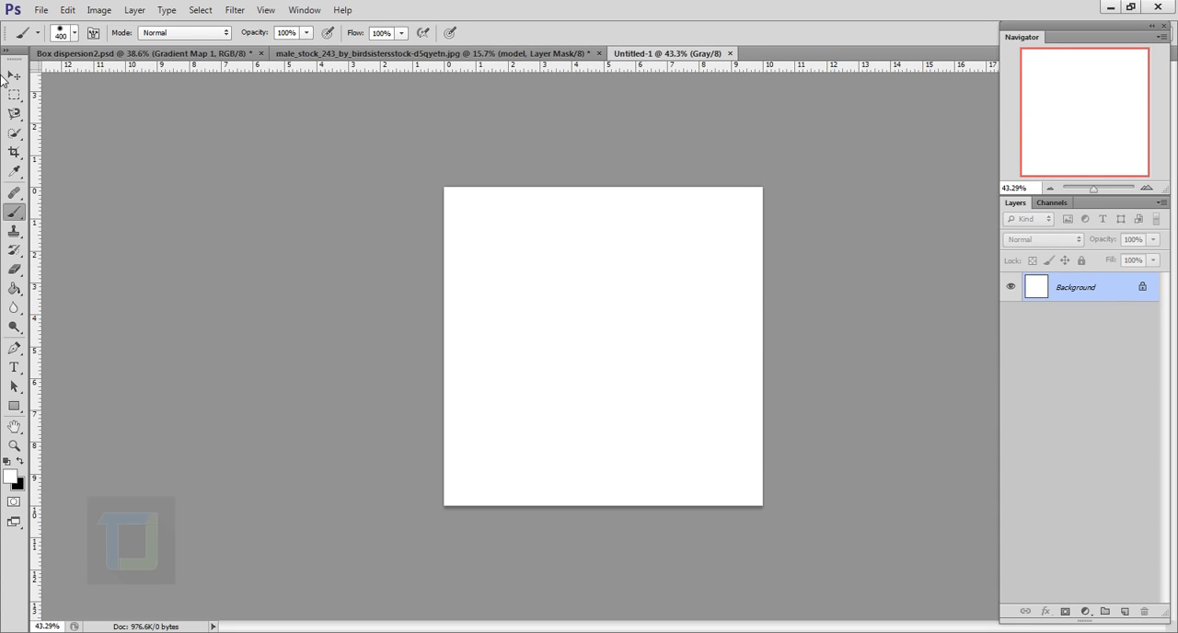
Select the entire square canvas with the Rectangular Marquee tool and add a new empty layer
{"action": "left_click_drag", "start_coordinate": [17, 98], "coordinate": [78, 92]}
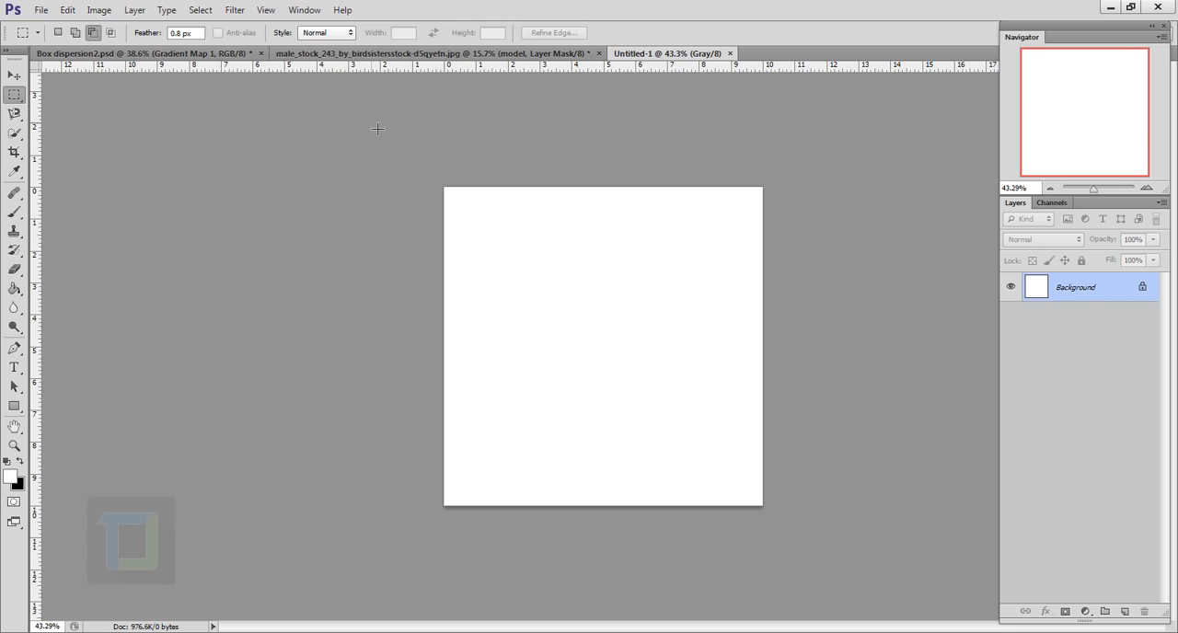
{"action": "left_click_drag", "start_coordinate": [379, 132], "coordinate": [911, 627]}
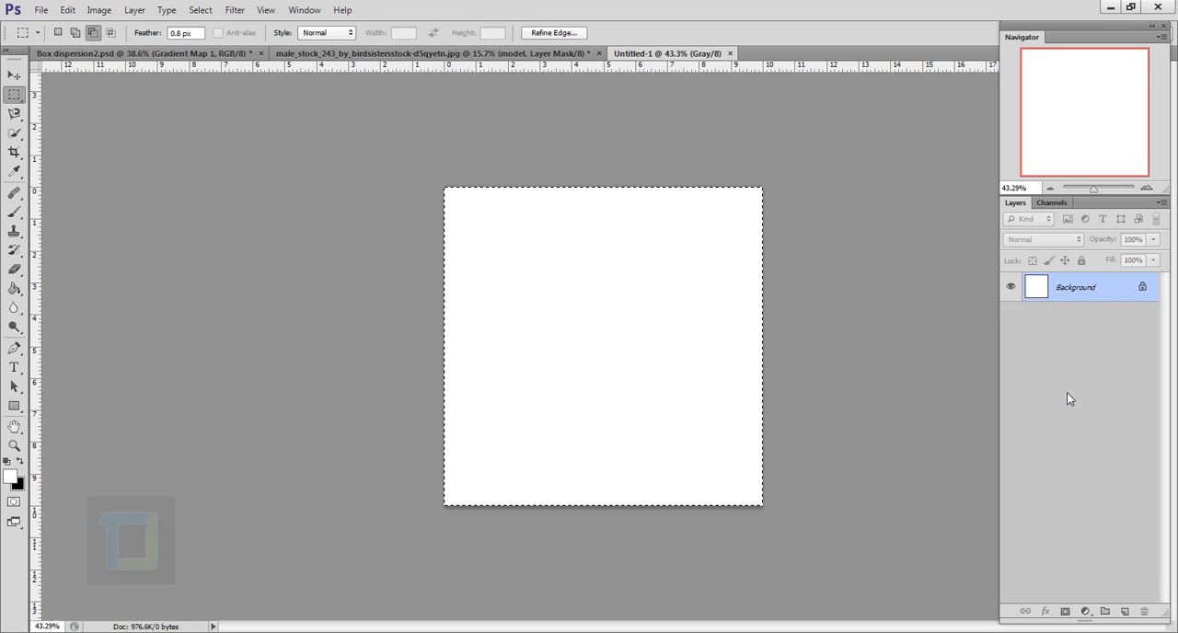
{"action": "left_click", "coordinate": [1128, 612]}
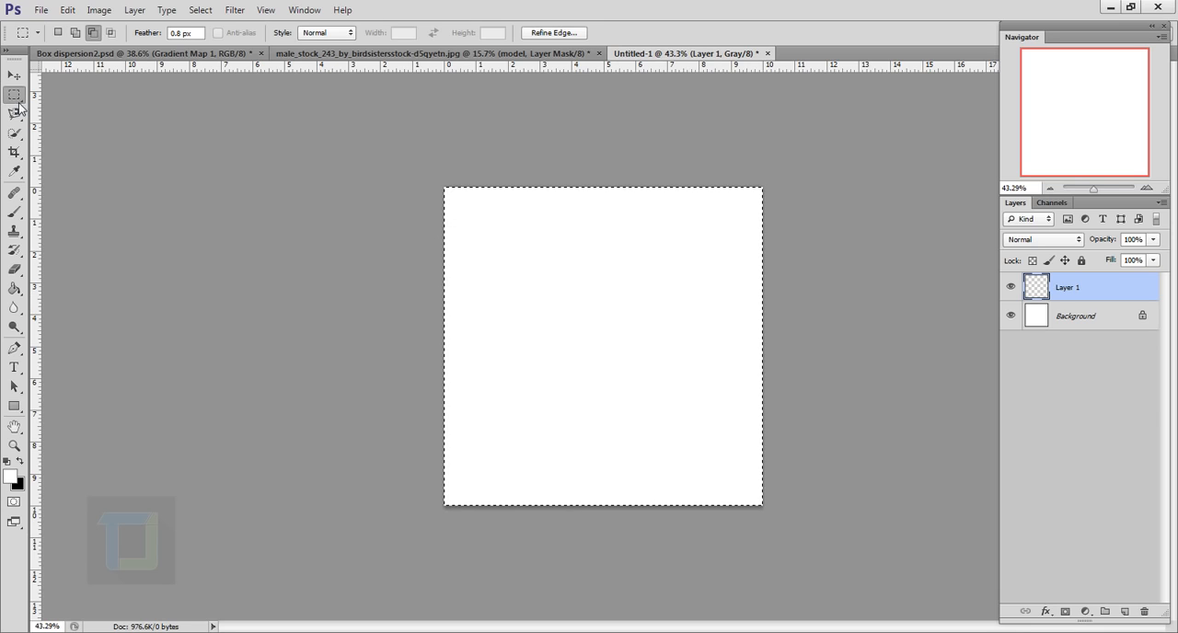
Stroke the selection with a 40 px black border located inside, and deselect
{"action": "right_click", "coordinate": [605, 302]}
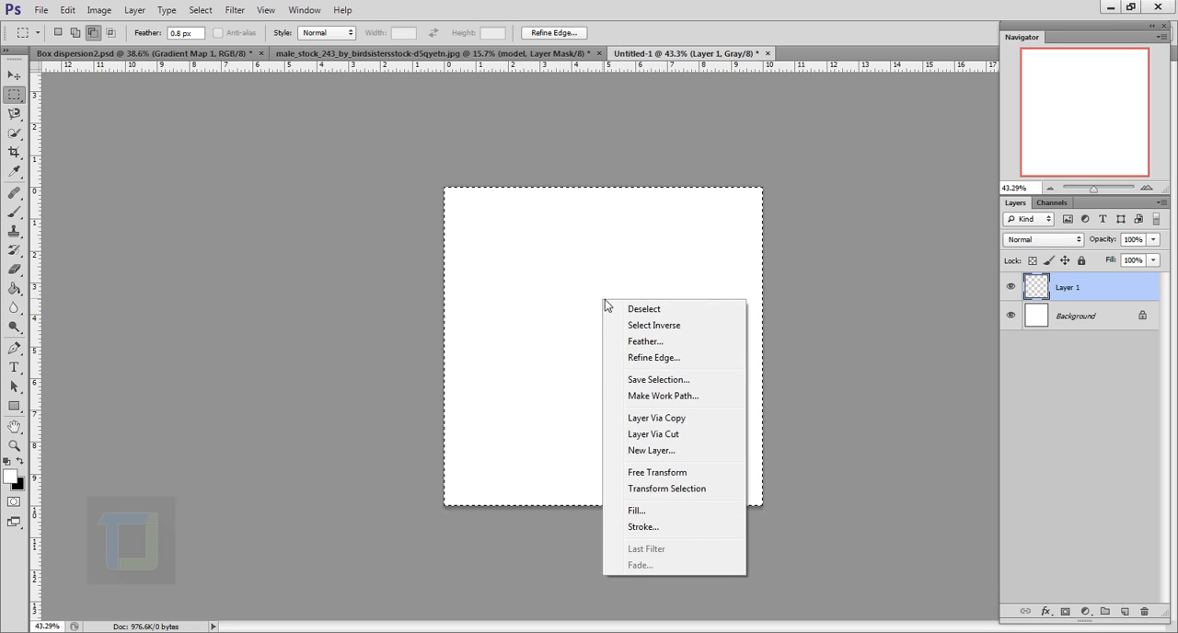
{"action": "left_click", "coordinate": [643, 526]}
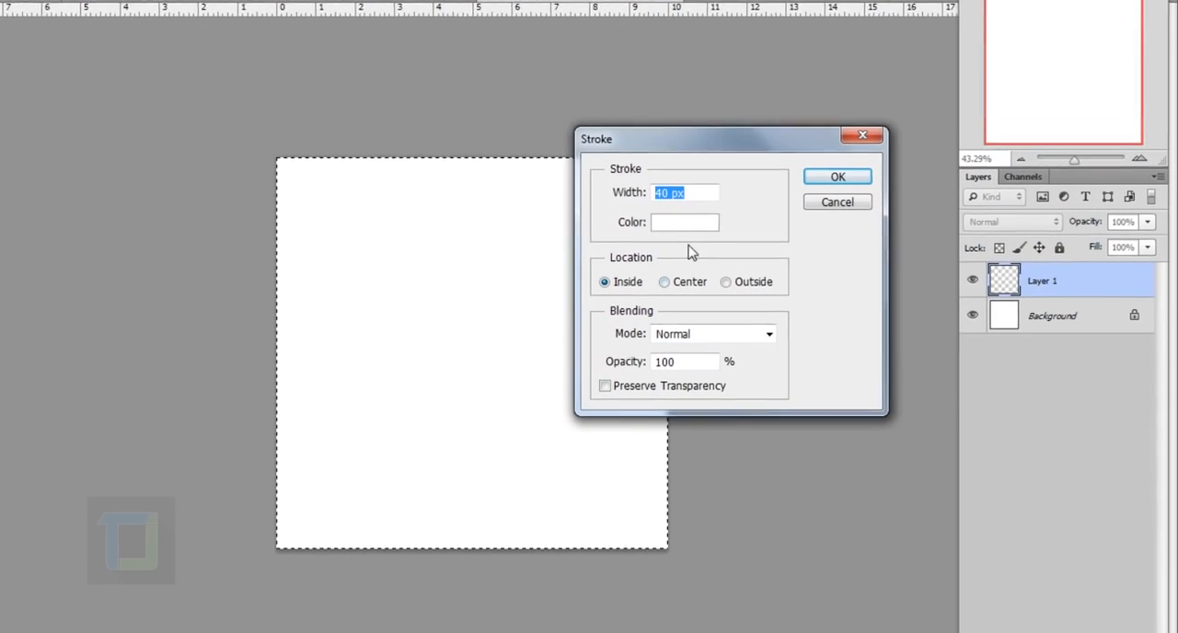
{"action": "left_click", "coordinate": [674, 226]}
{"action": "left_click_drag", "start_coordinate": [778, 277], "coordinate": [567, 611]}
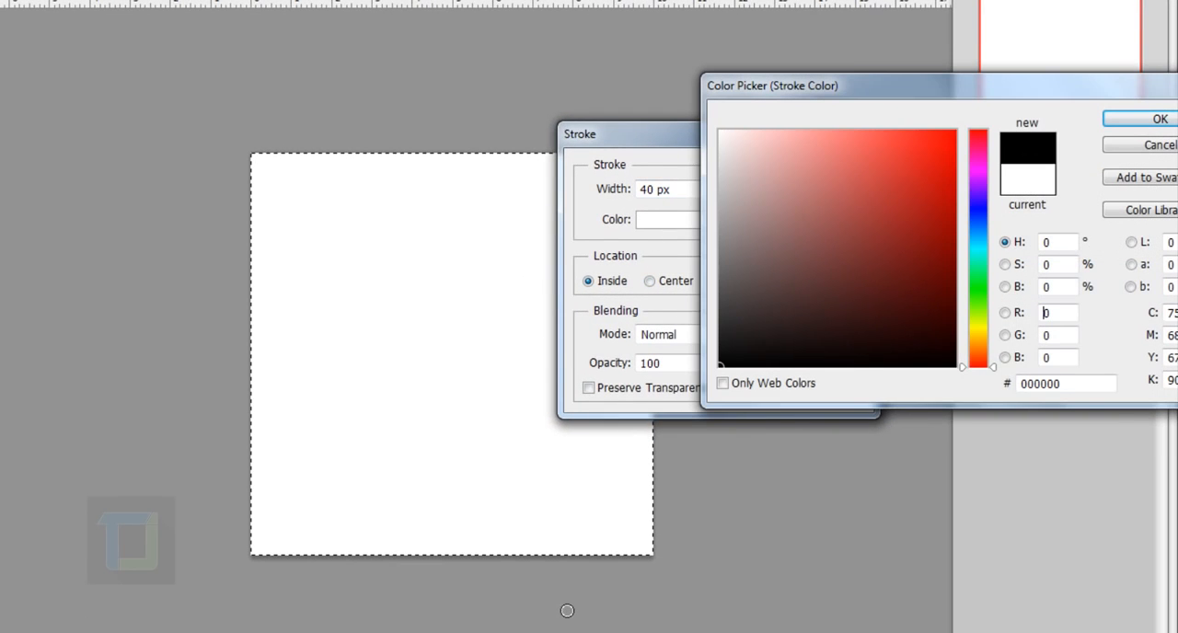
{"action": "left_click", "coordinate": [1130, 124]}
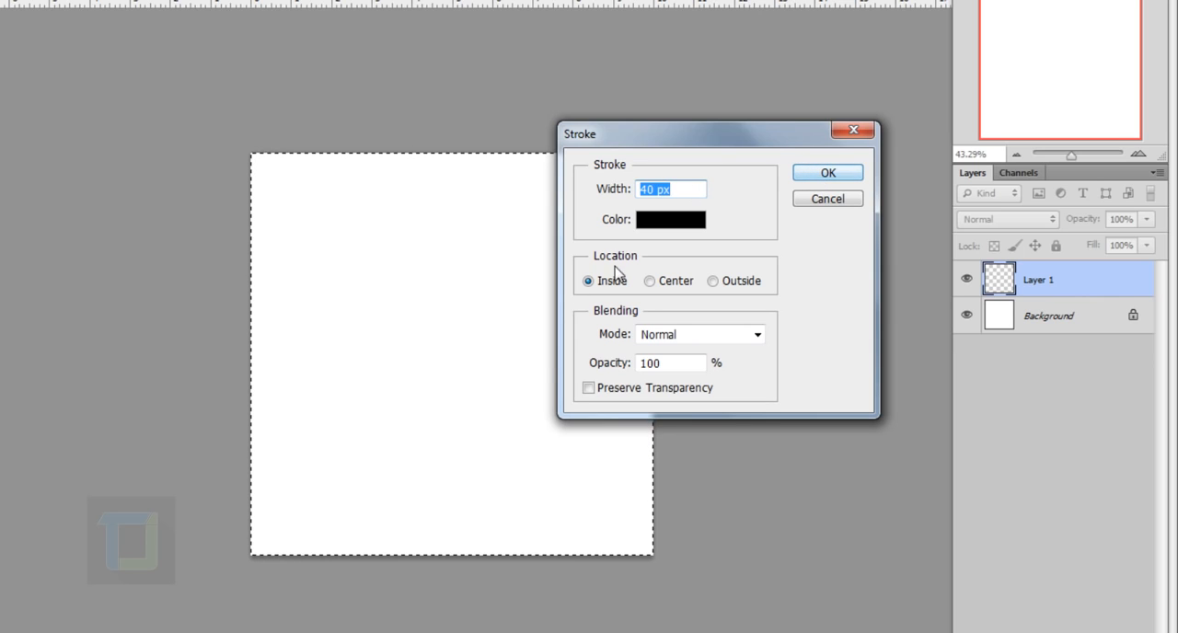
{"action": "left_click", "coordinate": [827, 173]}
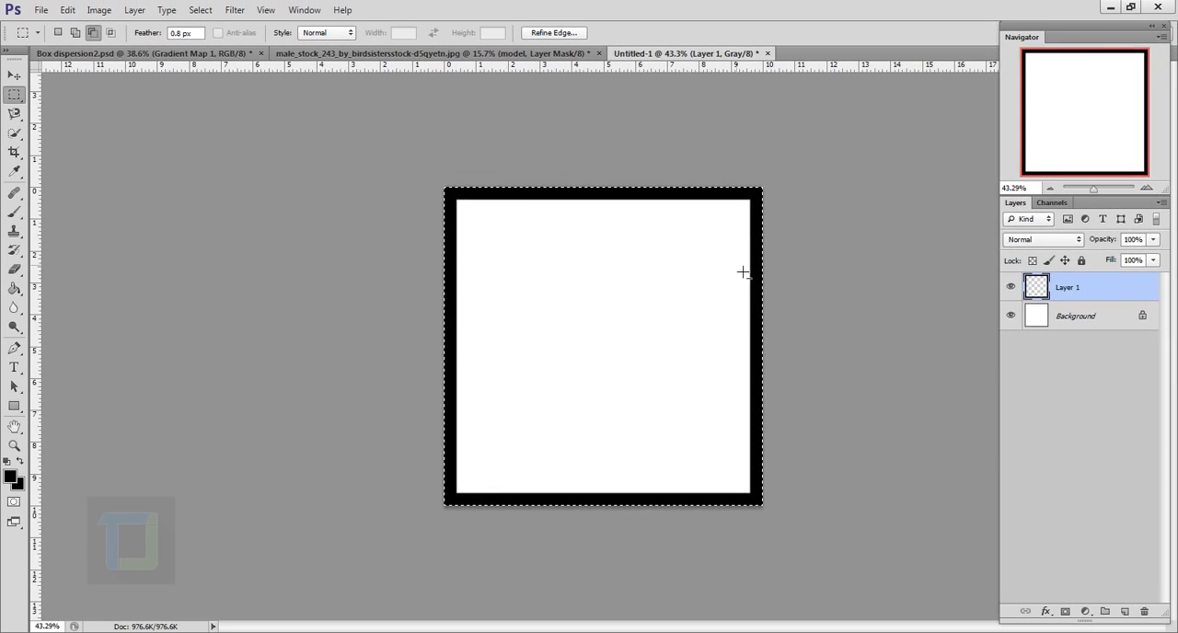
{"action": "left_click", "coordinate": [200, 10]}
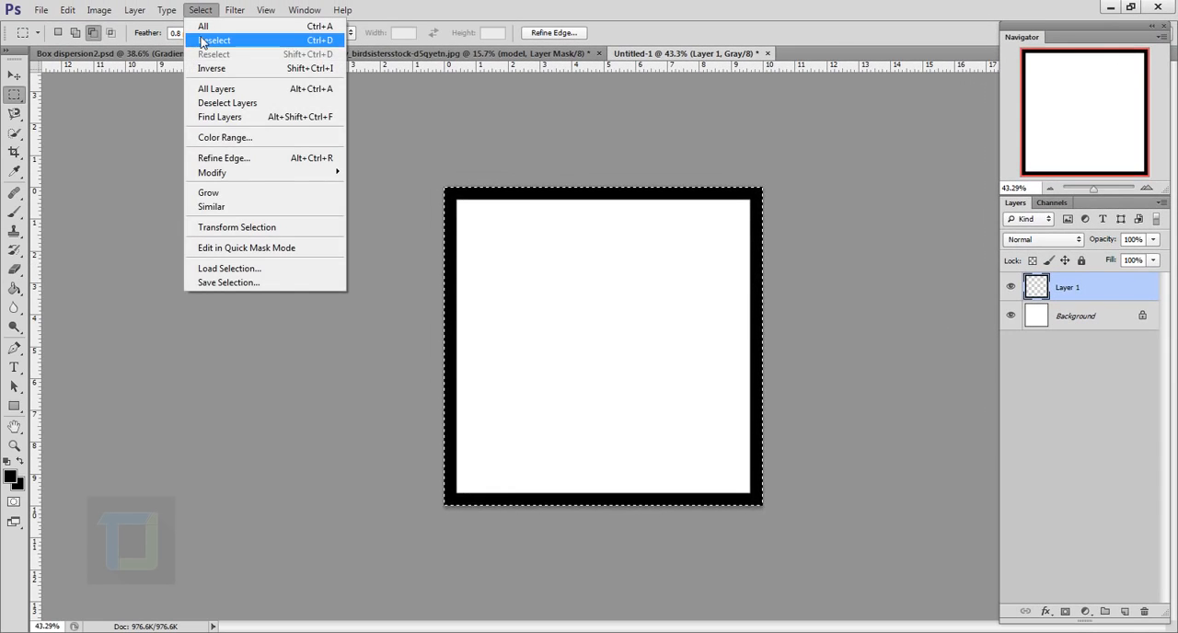
{"action": "left_click", "coordinate": [204, 37]}
Define the black square frame as a new brush preset with its own name
{"action": "scroll", "coordinate": [855, 238], "scroll_direction": "down", "scroll_amount": 2}
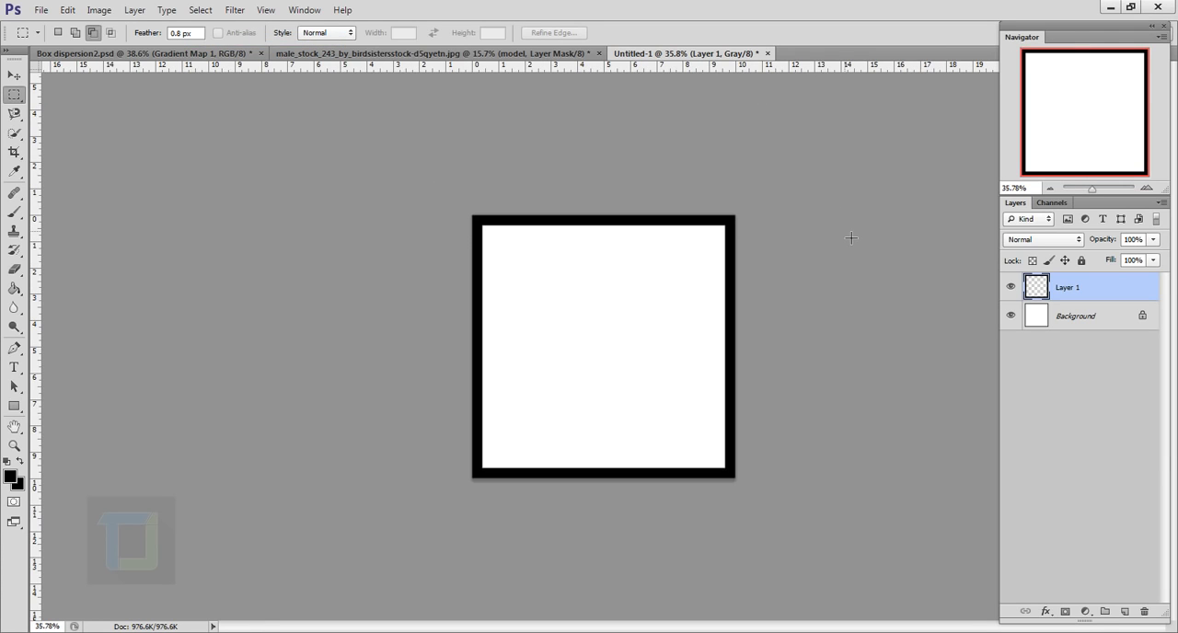
{"action": "left_click", "coordinate": [66, 9]}
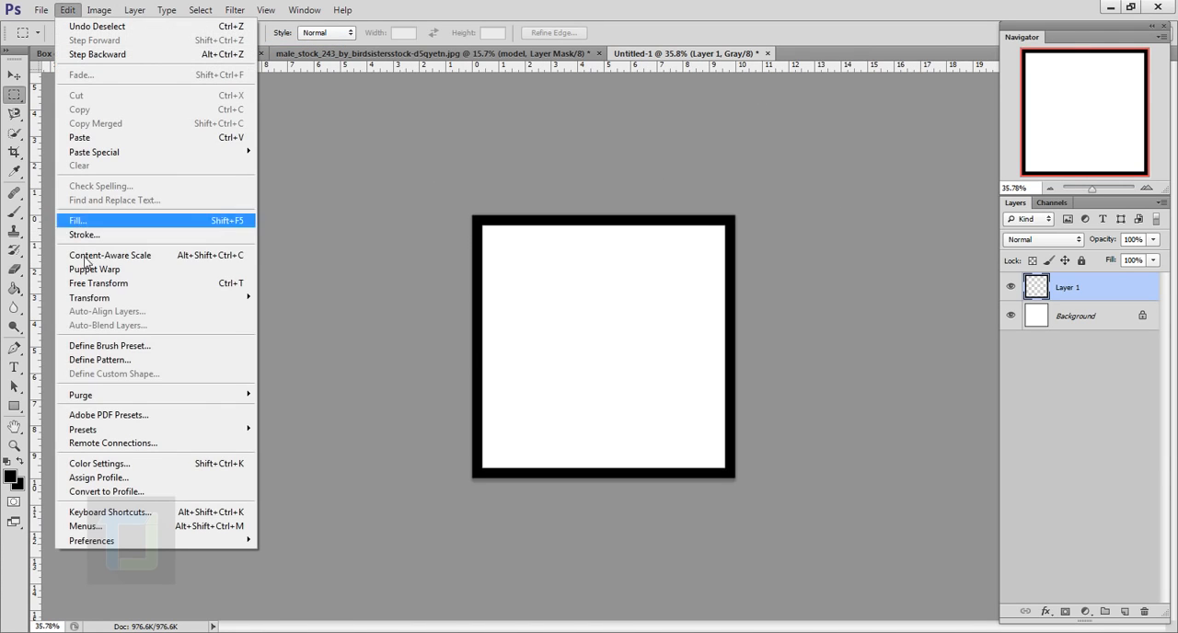
{"action": "left_click", "coordinate": [111, 347]}
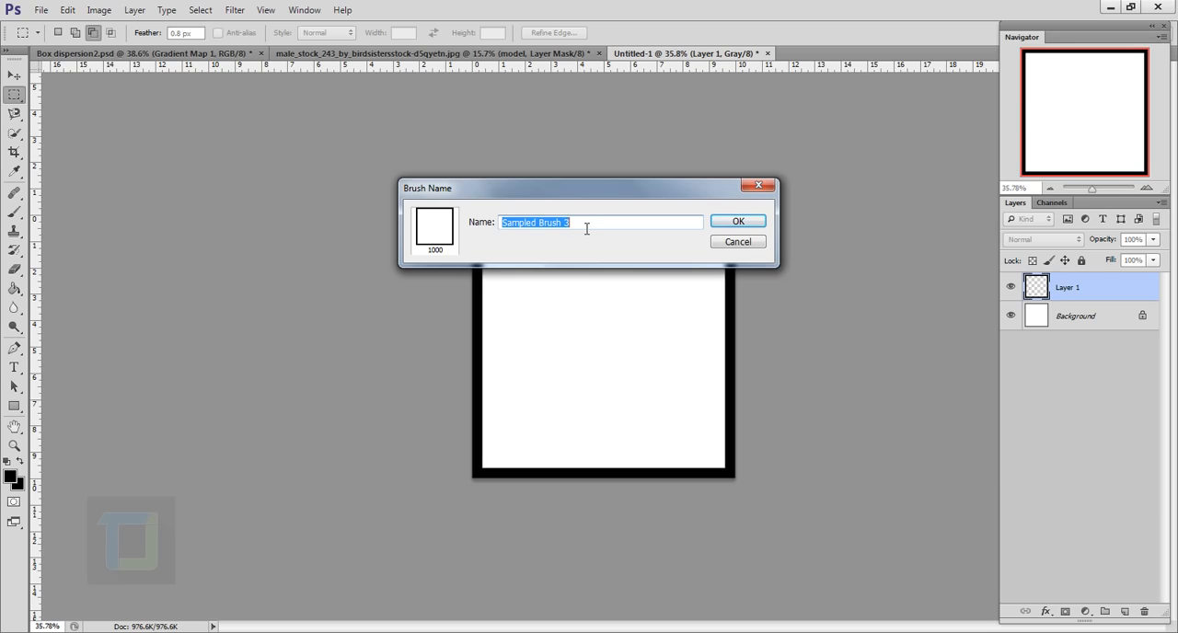
{"action": "type", "text": "voldemort"}
{"action": "left_click", "coordinate": [737, 222]}
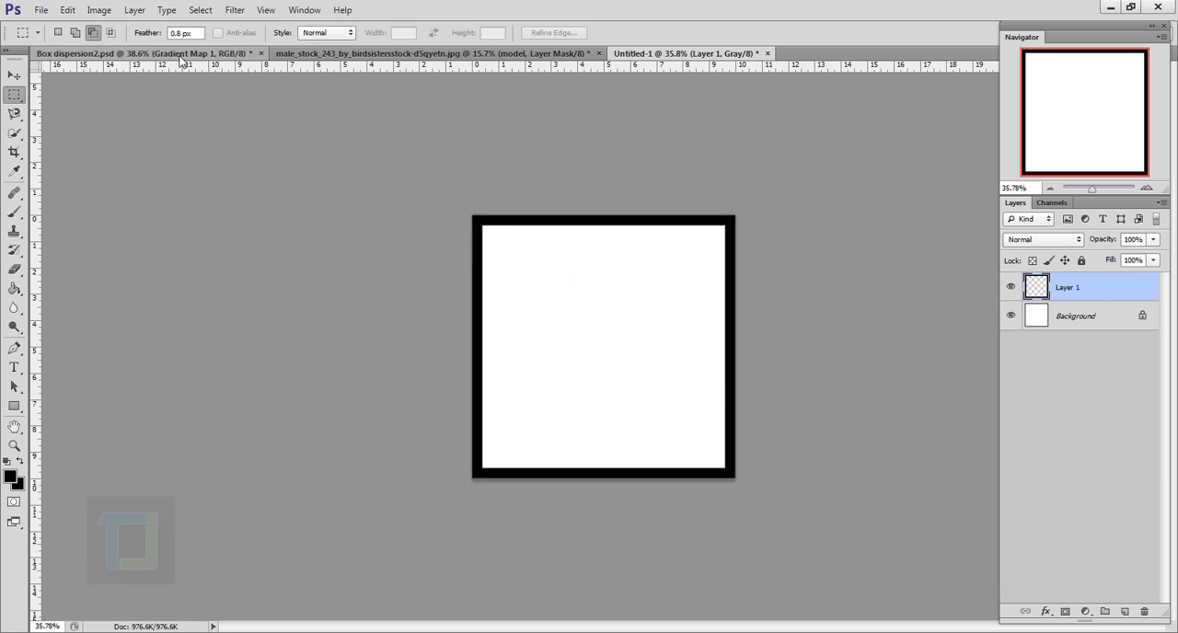
Return to the portrait document and pick the new 1000 px hollow square as the Brush tool's tip
{"action": "left_click", "coordinate": [436, 52]}
{"action": "scroll", "coordinate": [623, 313], "scroll_direction": "down", "scroll_amount": 1}
{"action": "left_click", "coordinate": [16, 216]}
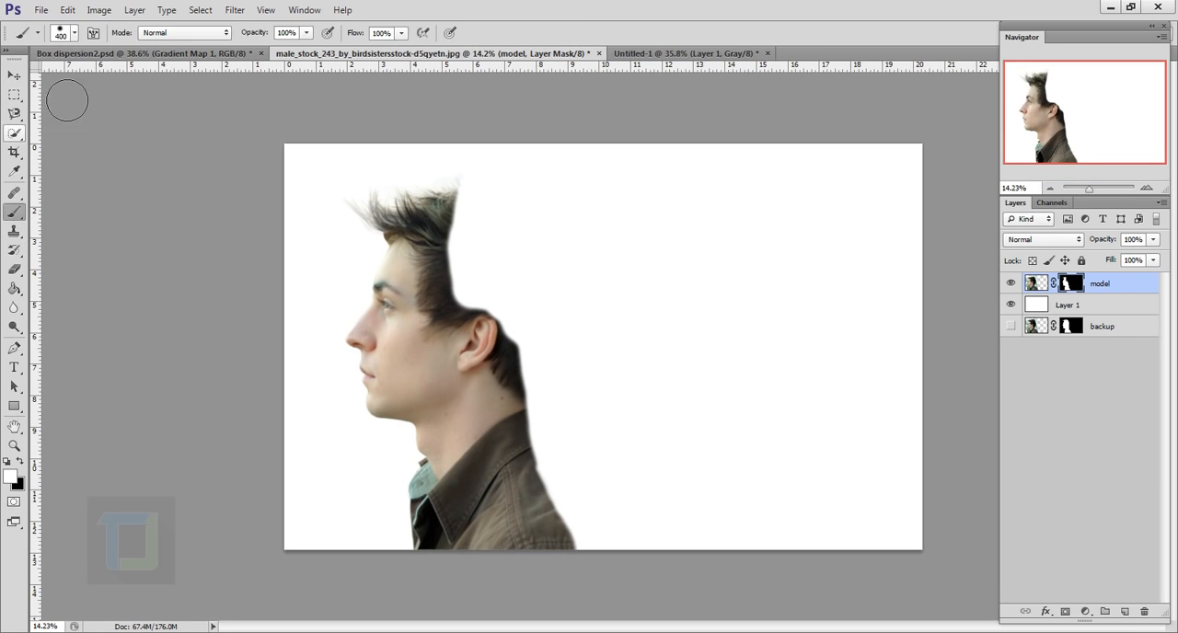
{"action": "left_click", "coordinate": [75, 33]}
{"action": "left_click", "coordinate": [150, 392]}
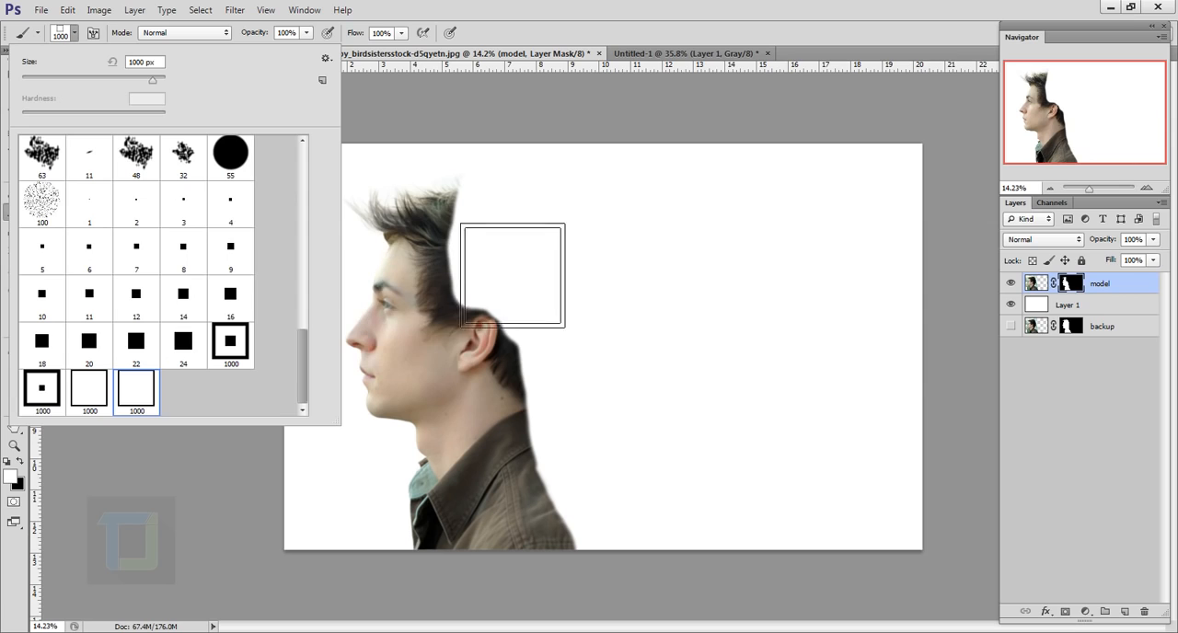
{"action": "left_click", "coordinate": [708, 7]}
Reduce the square brush's size to 250 px
{"action": "scroll", "coordinate": [552, 341], "scroll_direction": "up", "scroll_amount": 2}
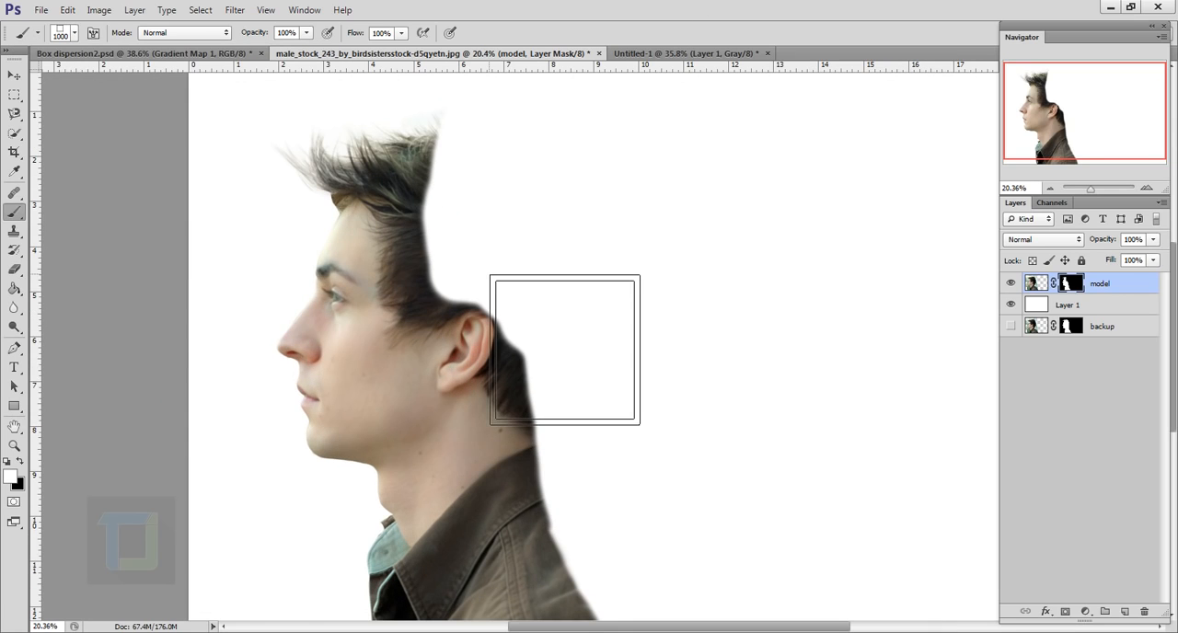
{"action": "key", "text": "bracketleft"}
{"action": "key", "text": "bracketleft"}
{"action": "key", "text": "bracketleft"}
{"action": "key", "text": "bracketleft"}
{"action": "key", "text": "bracketleft"}
{"action": "key", "text": "bracketleft"}
{"action": "key", "text": "bracketleft"}
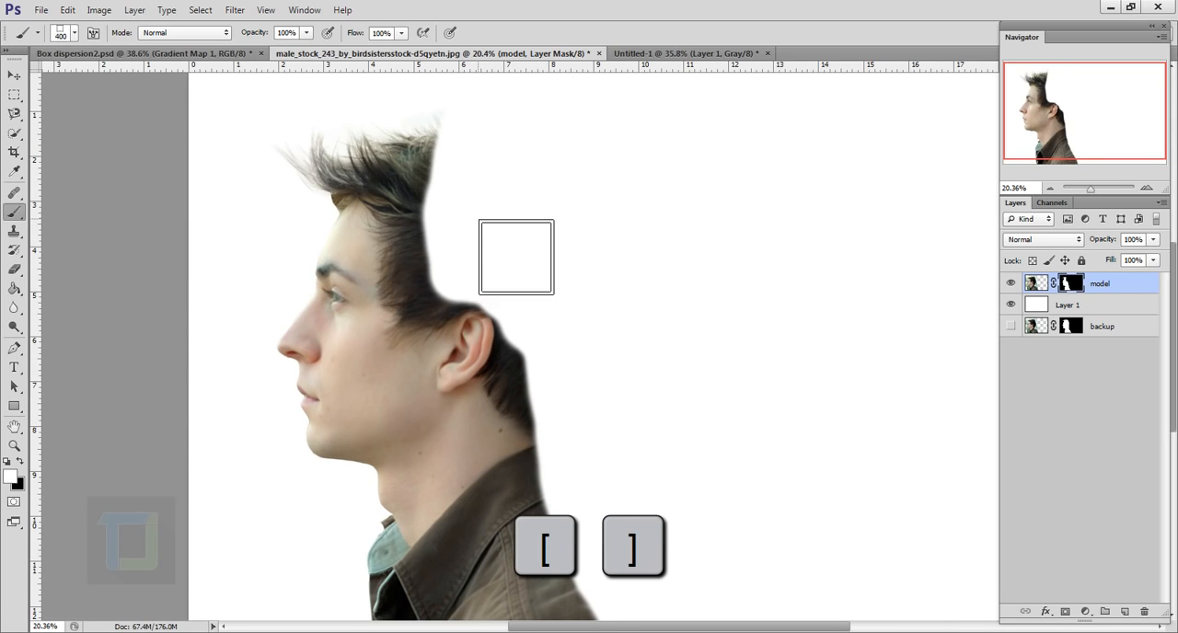
{"action": "key", "text": "bracketleft"}
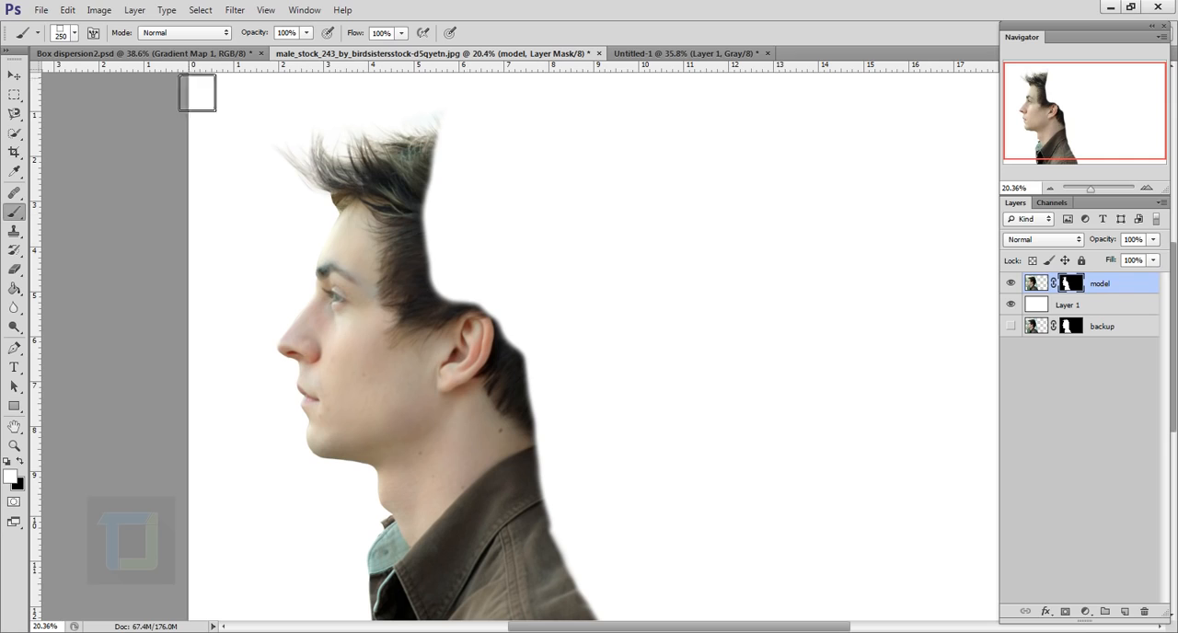
Open the square brush's tip shape settings and set its spacing to 34%
{"action": "left_click", "coordinate": [92, 34]}
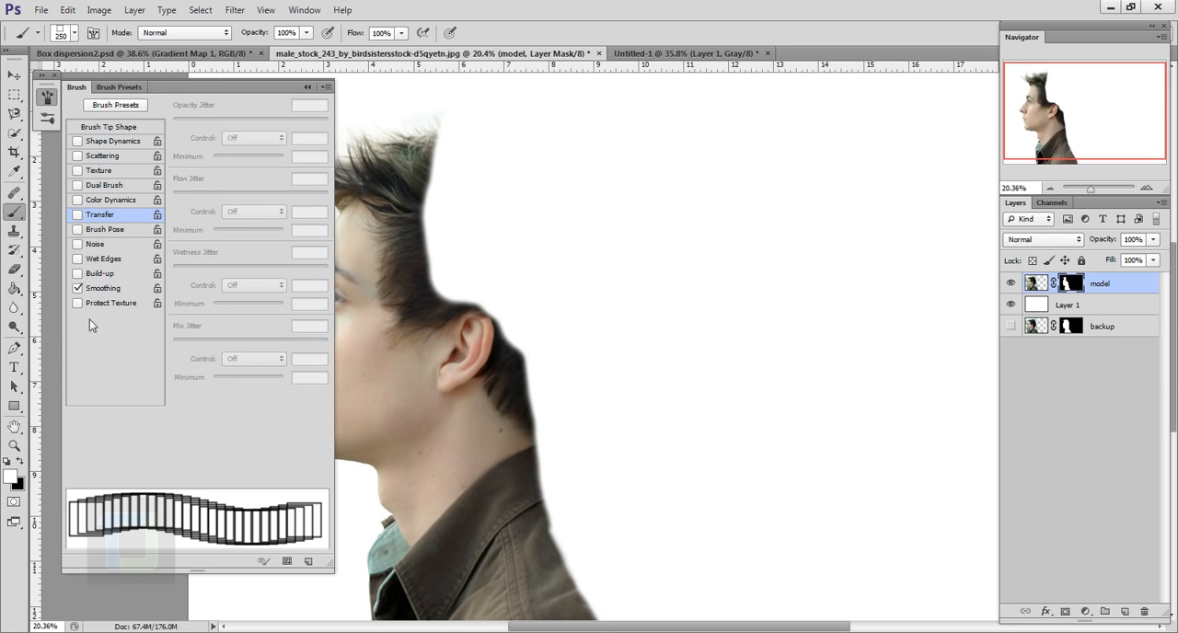
{"action": "left_click", "coordinate": [98, 129]}
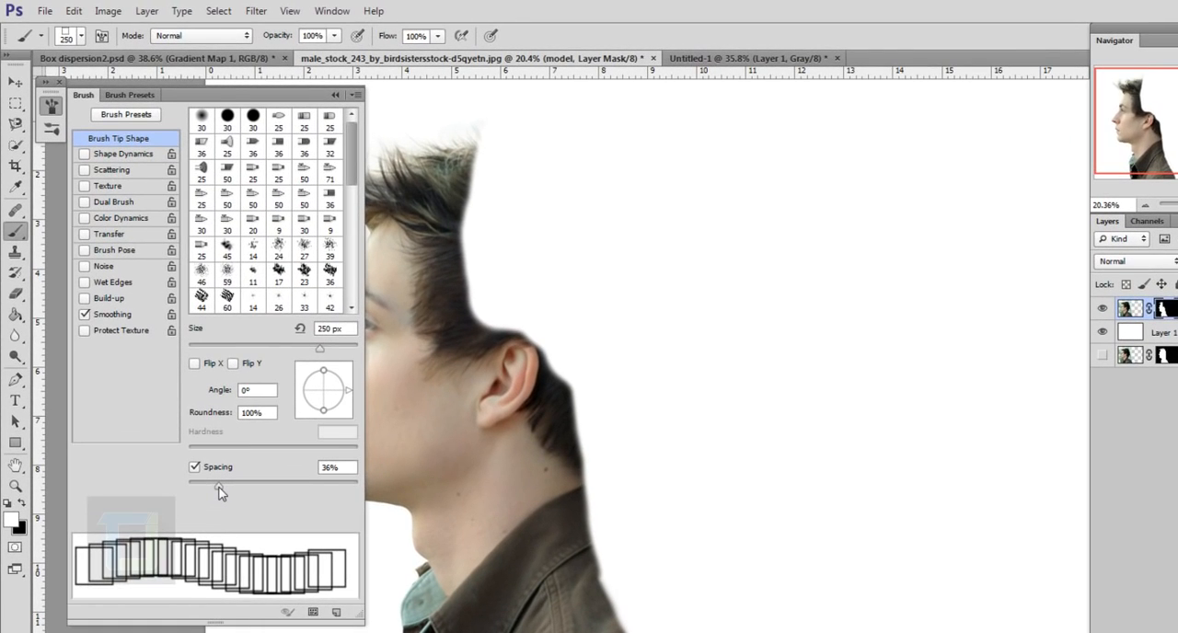
{"action": "left_click_drag", "start_coordinate": [199, 447], "coordinate": [201, 451]}
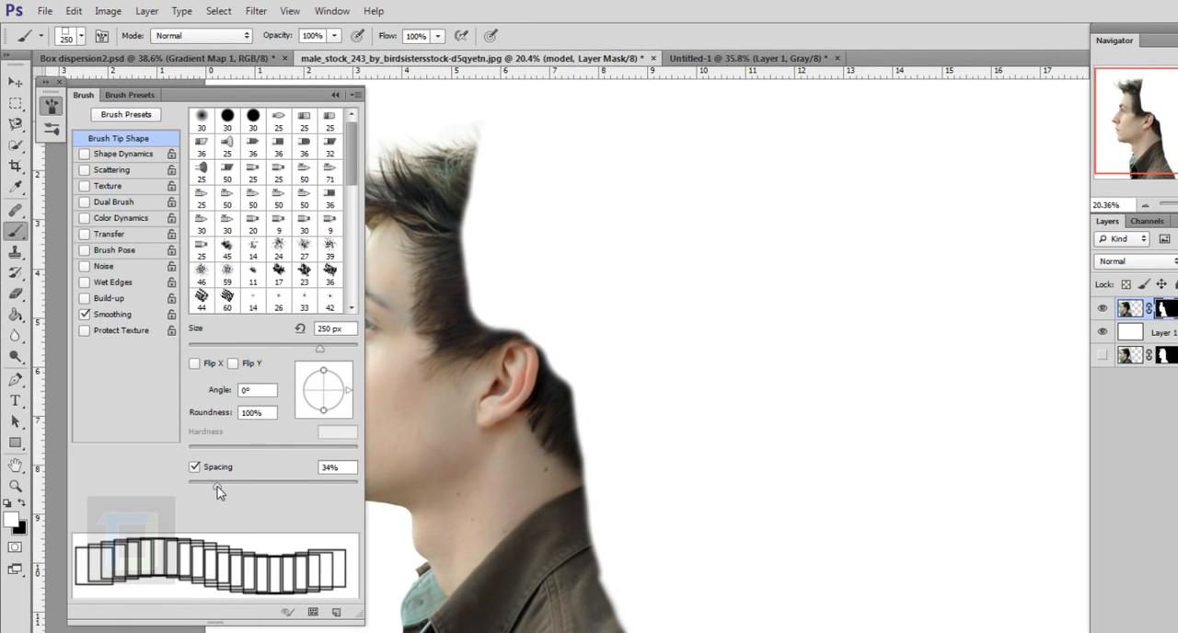
Enable Shape Dynamics for the brush with 73% size jitter, 60% minimum diameter and 100% angle jitter
{"action": "left_click", "coordinate": [105, 156]}
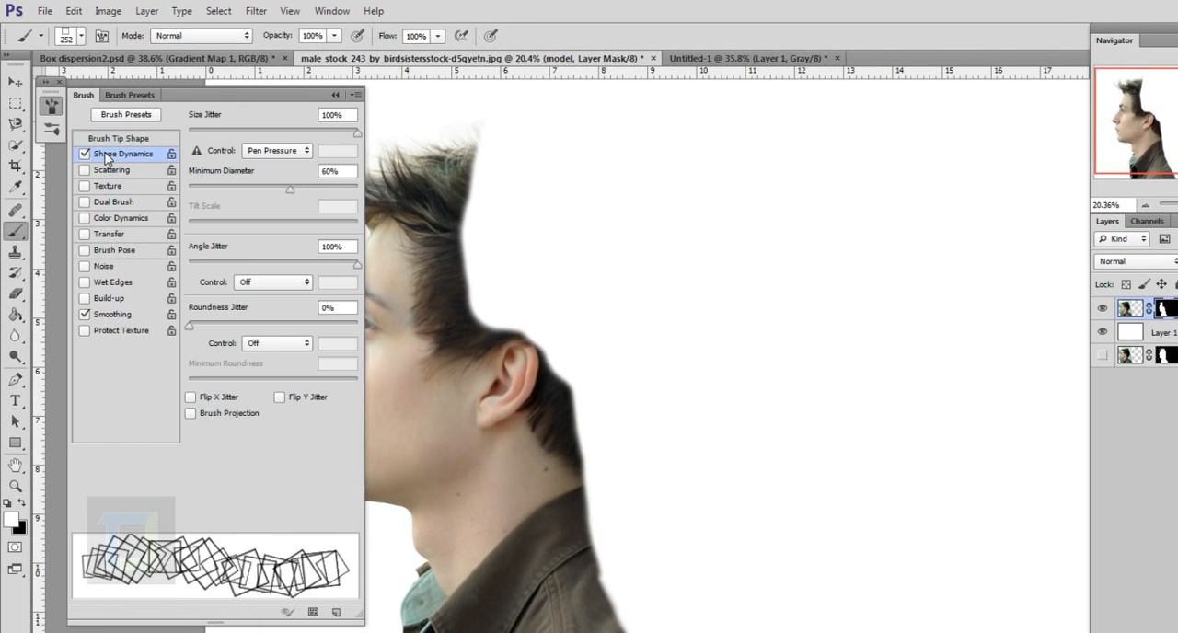
{"action": "left_click", "coordinate": [351, 257]}
{"action": "left_click", "coordinate": [349, 175]}
{"action": "left_click_drag", "start_coordinate": [355, 133], "coordinate": [312, 134]}
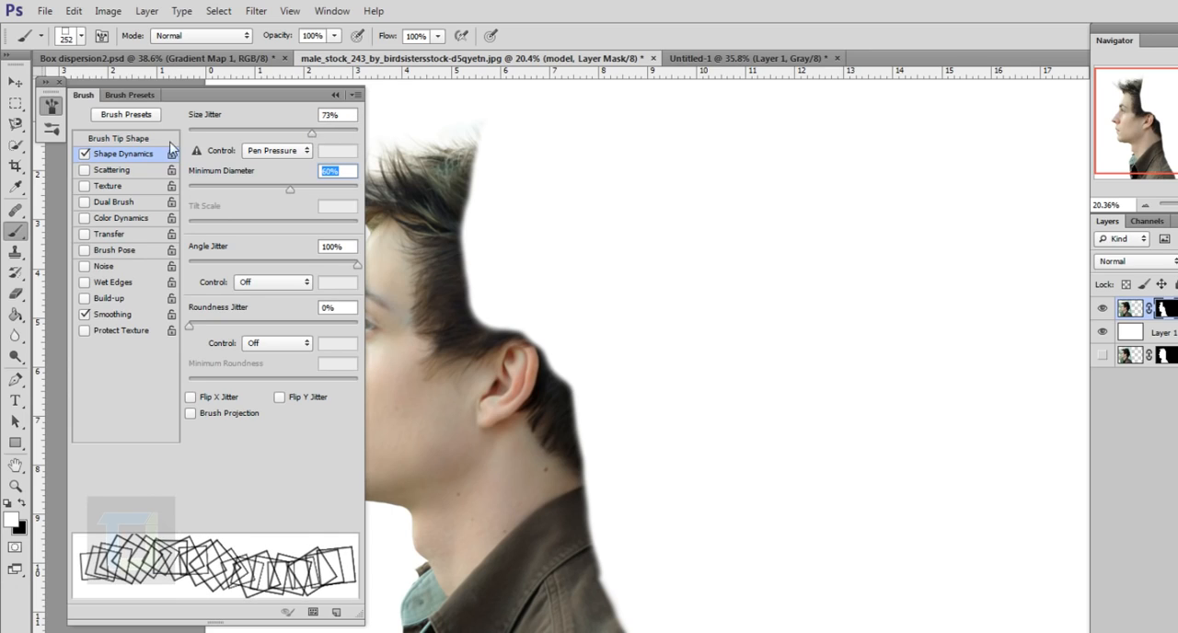
Enable Scattering on both axes for the brush, with scatter at 133% and count jitter at 62%
{"action": "left_click", "coordinate": [106, 175]}
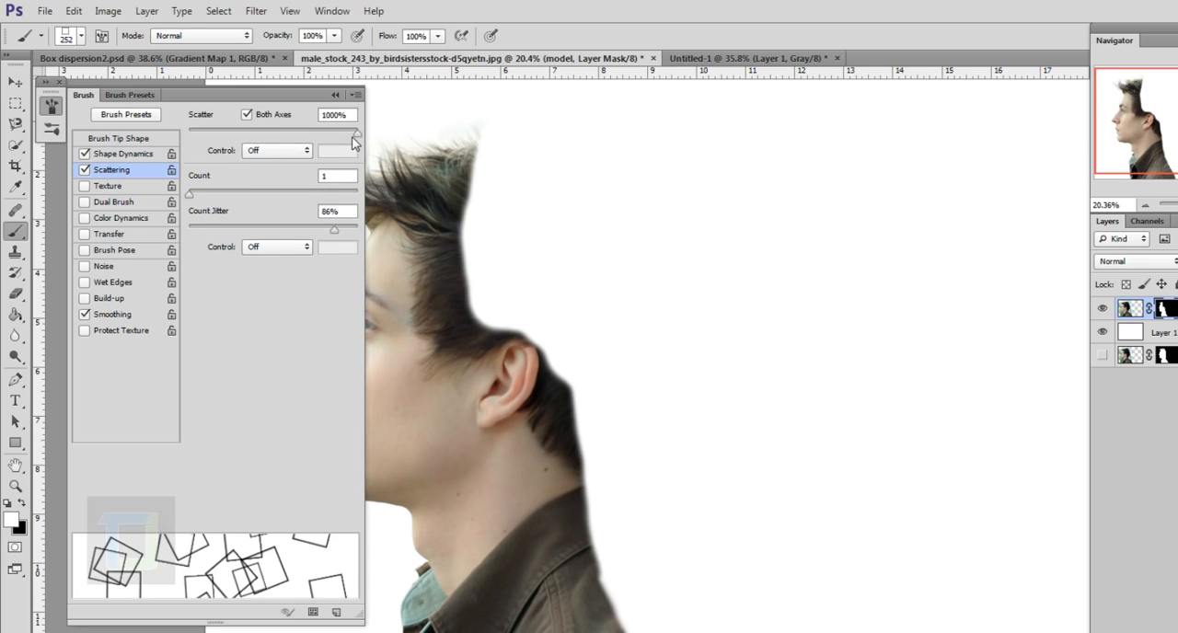
{"action": "mouse_move", "coordinate": [359, 136]}
{"action": "left_mouse_down"}
{"action": "mouse_move", "coordinate": [176, 143]}
{"action": "mouse_move", "coordinate": [210, 154]}
{"action": "left_mouse_up"}
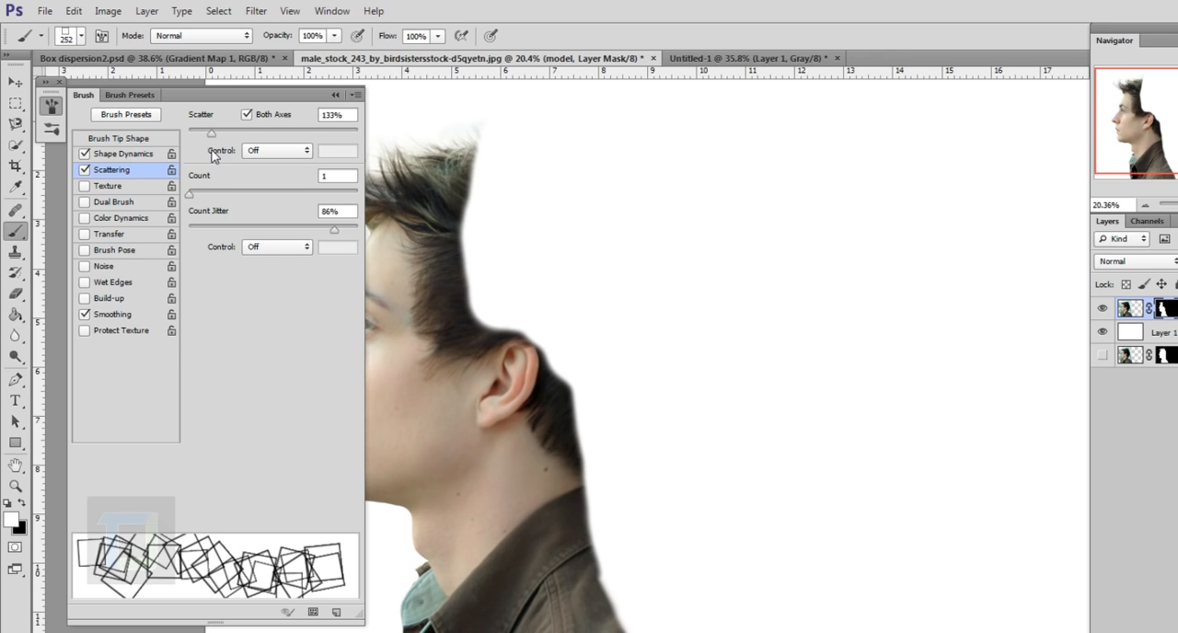
{"action": "left_click_drag", "start_coordinate": [332, 231], "coordinate": [271, 205]}
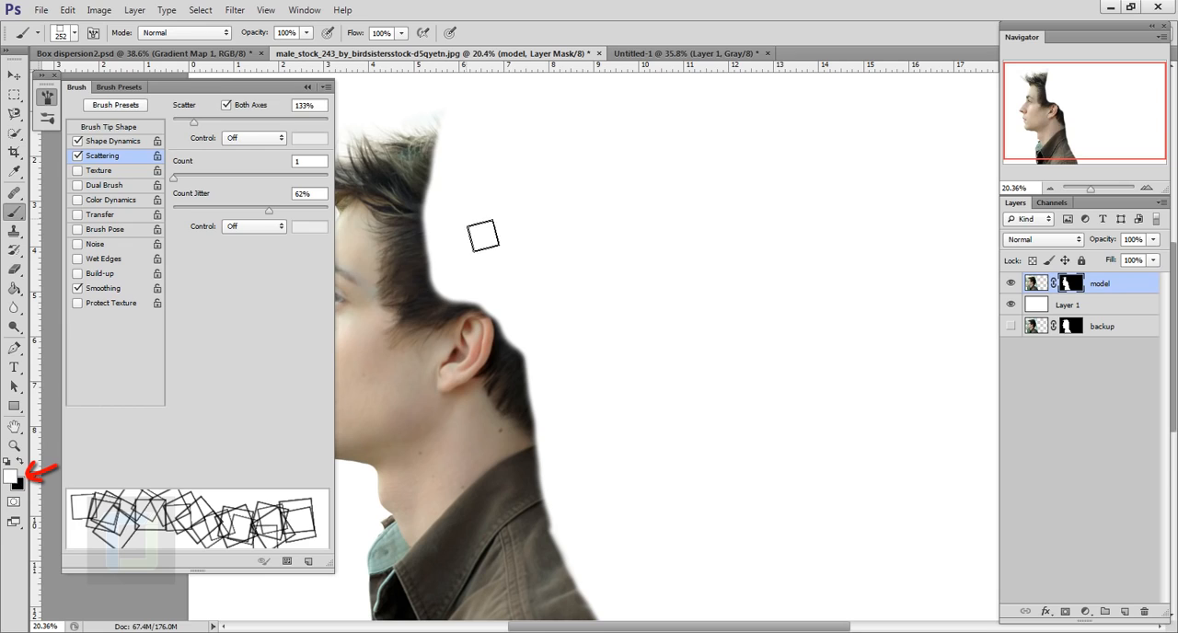
Paint white scattered square outlines on the model's mask along the back of the head, neck and jacket, and collapse the brush settings
{"action": "mouse_move", "coordinate": [421, 174]}
{"action": "left_mouse_down"}
{"action": "mouse_move", "coordinate": [449, 304]}
{"action": "mouse_move", "coordinate": [447, 265]}
{"action": "mouse_move", "coordinate": [512, 357]}
{"action": "mouse_move", "coordinate": [552, 465]}
{"action": "left_mouse_up"}
{"action": "mouse_move", "coordinate": [568, 520]}
{"action": "left_mouse_down"}
{"action": "mouse_move", "coordinate": [617, 625]}
{"action": "mouse_move", "coordinate": [584, 589]}
{"action": "mouse_move", "coordinate": [571, 492]}
{"action": "left_mouse_up"}
{"action": "mouse_move", "coordinate": [436, 221]}
{"action": "left_mouse_down"}
{"action": "mouse_move", "coordinate": [442, 171]}
{"action": "mouse_move", "coordinate": [443, 243]}
{"action": "left_mouse_up"}
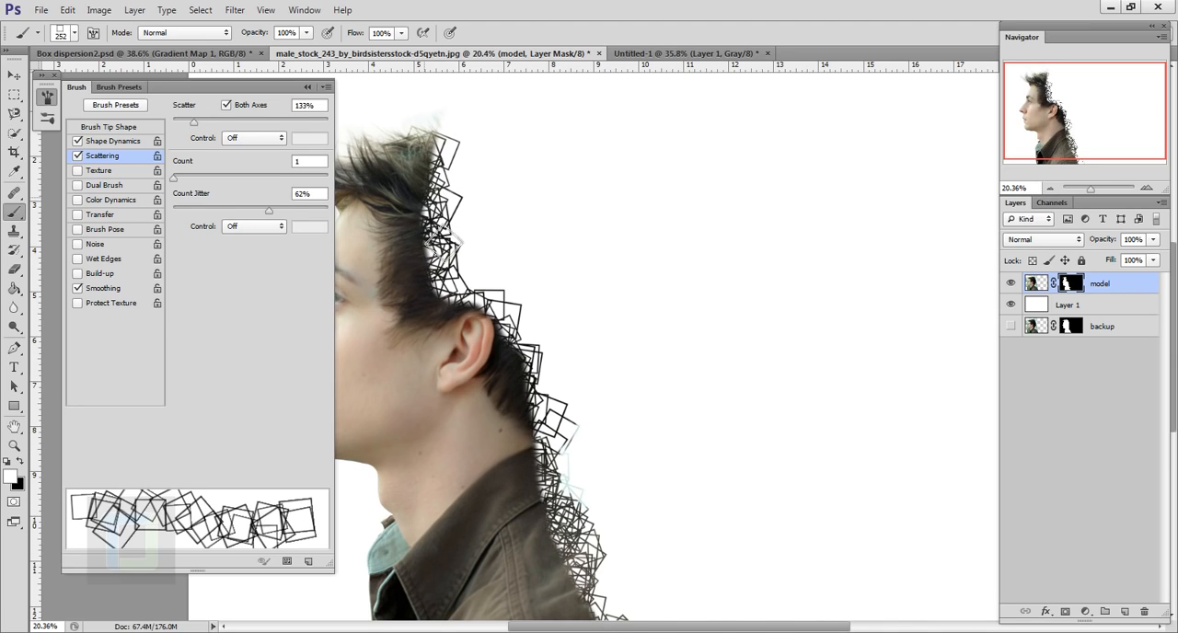
{"action": "left_click", "coordinate": [308, 88]}
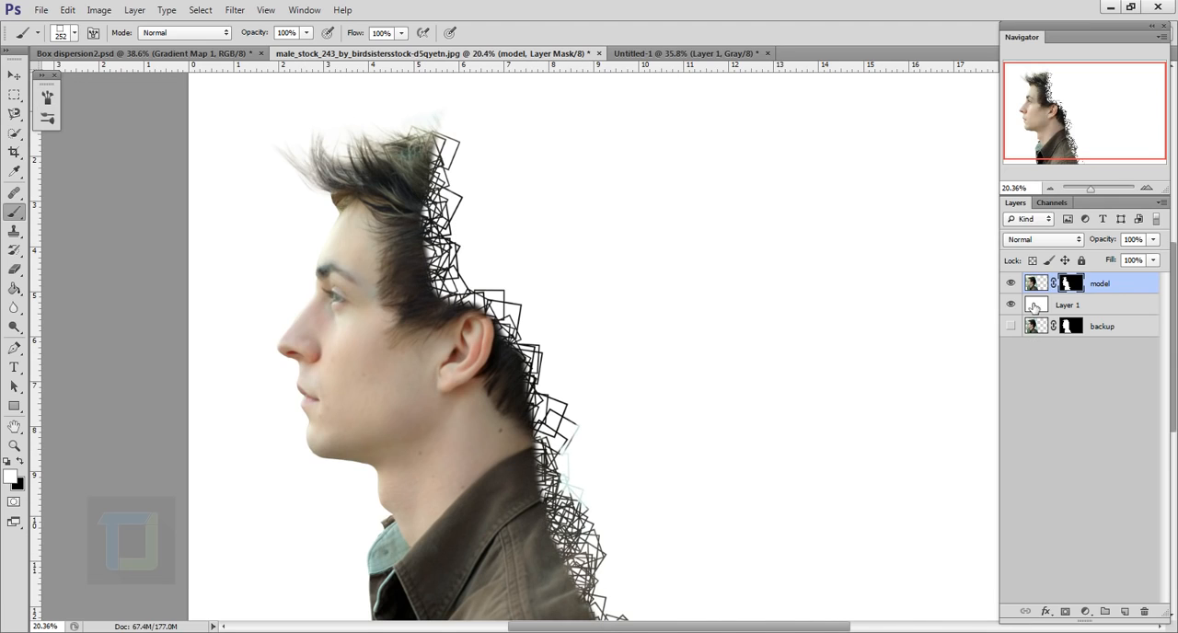
Display the model layer's mask on its own and examine the painted square outlines along the back of the head up close
{"action": "key", "text": "alt"}
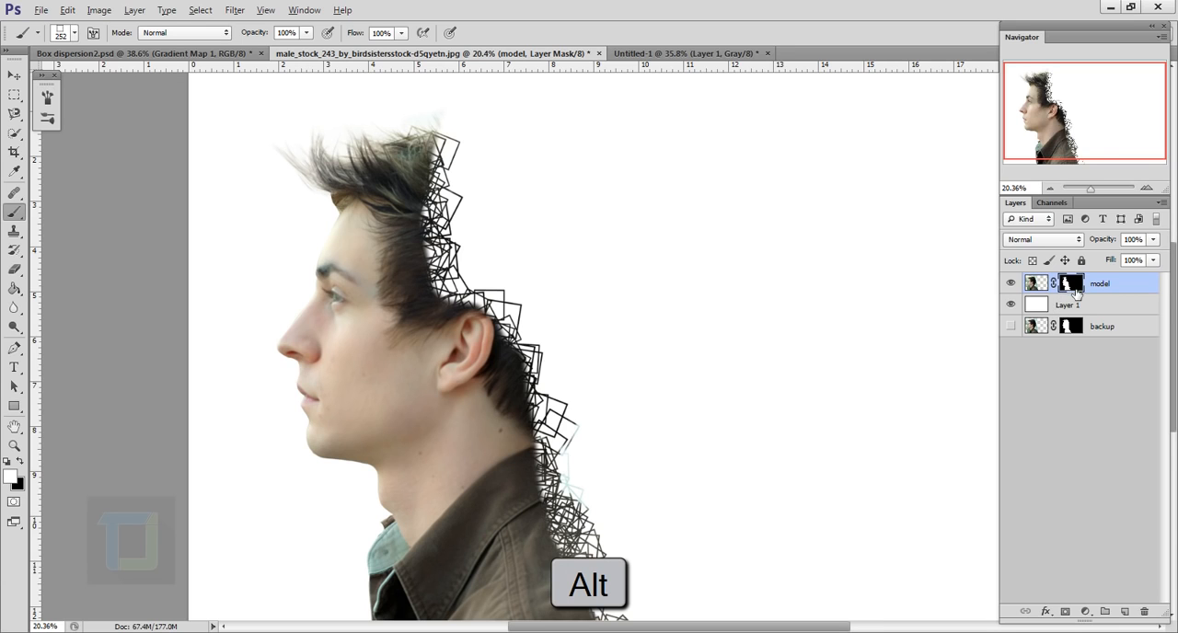
{"action": "left_click", "coordinate": [1076, 287], "text": "alt"}
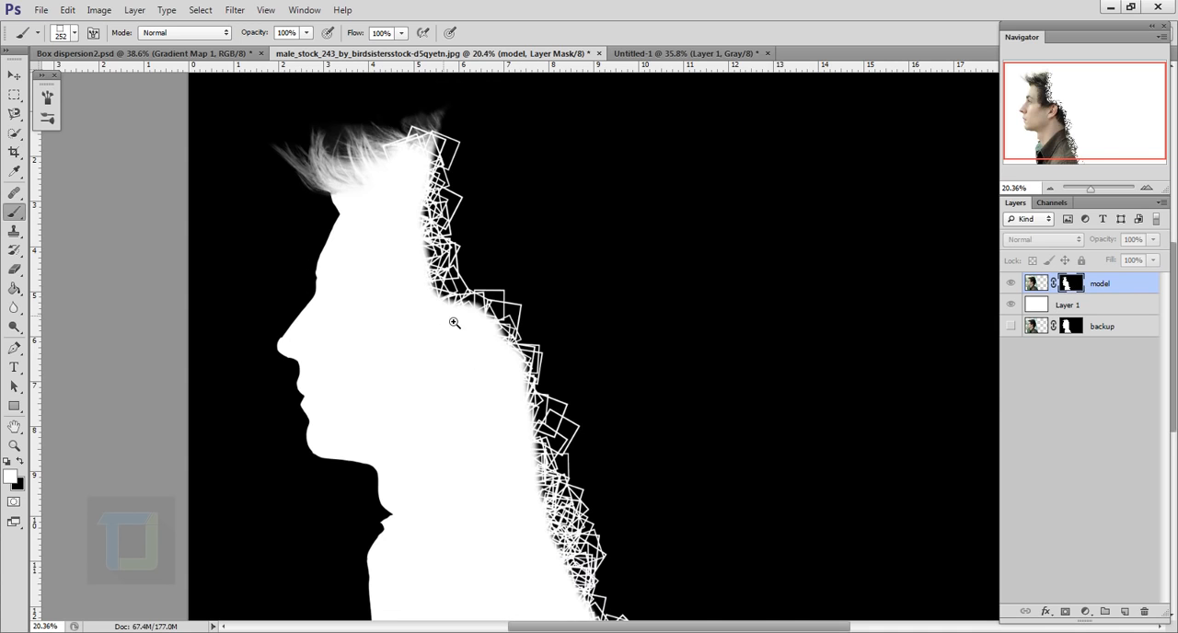
{"action": "scroll", "coordinate": [454, 323], "scroll_direction": "up", "scroll_amount": 5}
{"action": "left_click_drag", "start_coordinate": [525, 297], "coordinate": [486, 318]}
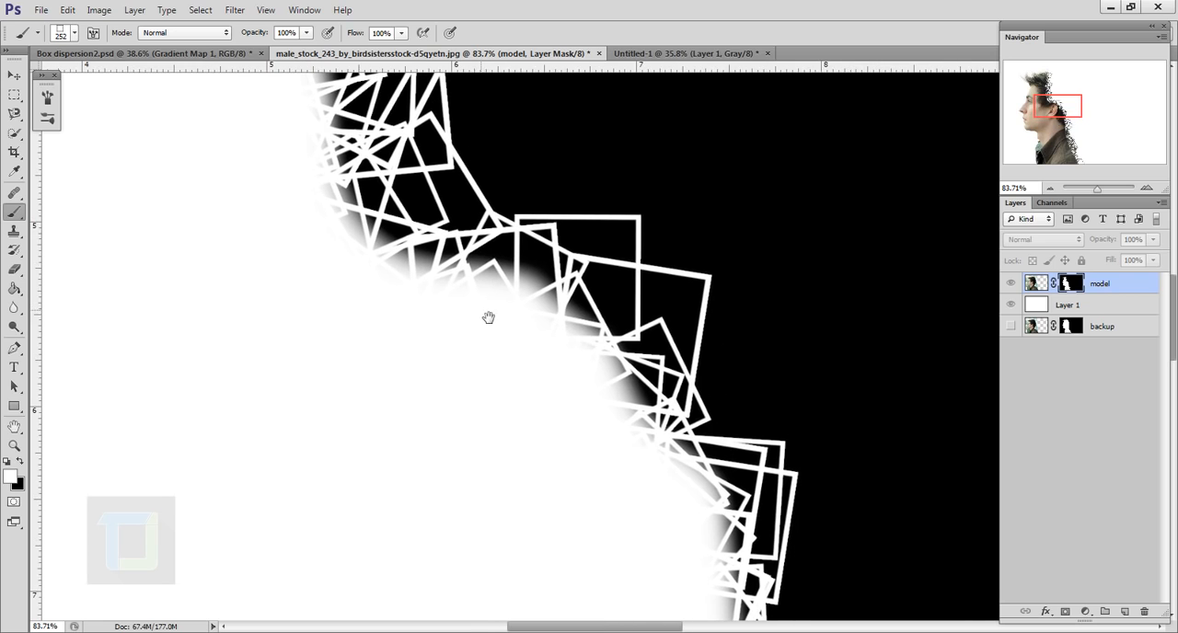
{"action": "scroll", "coordinate": [598, 357], "scroll_direction": "down", "scroll_amount": 2}
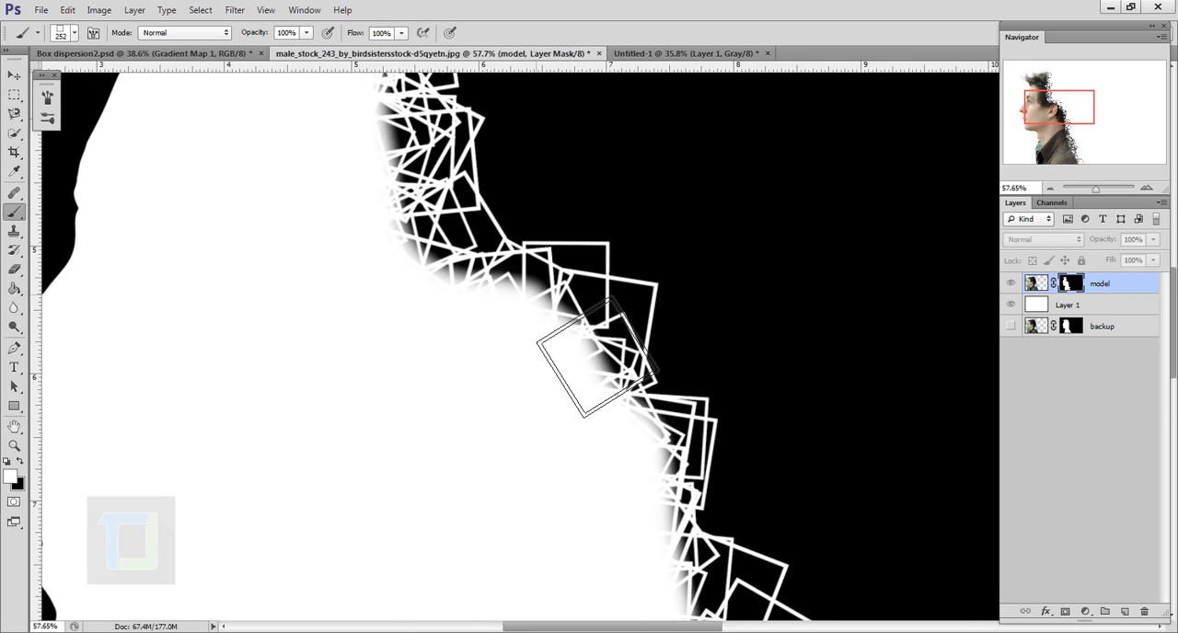
{"action": "scroll", "coordinate": [598, 357], "scroll_direction": "down", "scroll_amount": 3}
{"action": "scroll", "coordinate": [483, 217], "scroll_direction": "down", "scroll_amount": 1}
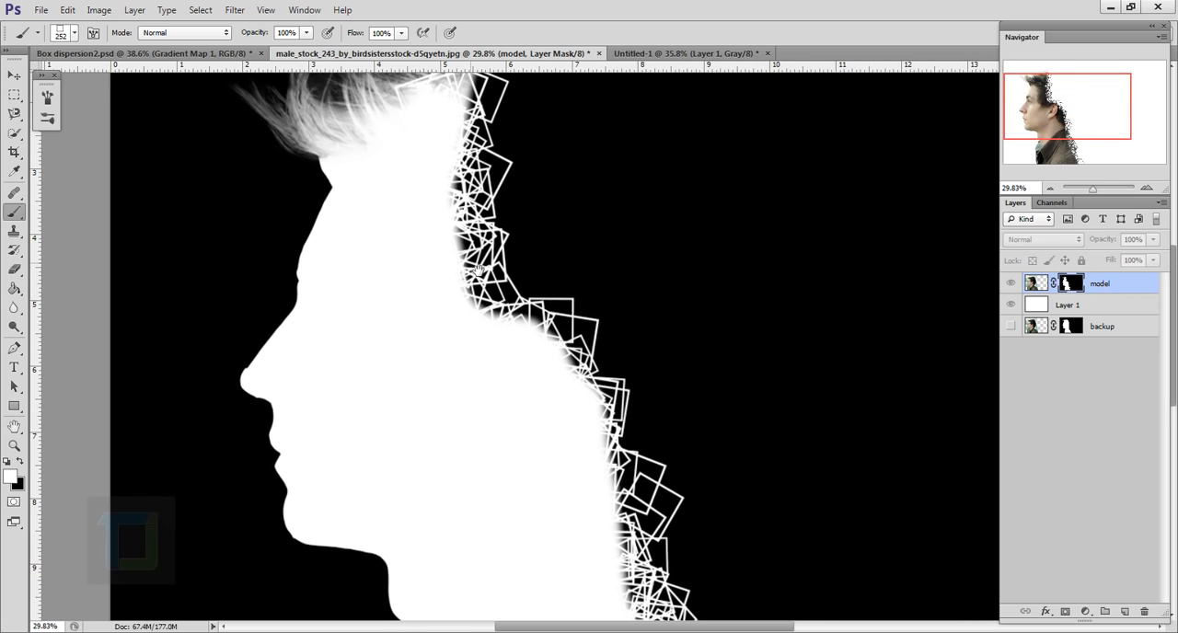
Paint more white scattered square outlines on the model's mask along the back of the head, neck and jacket to fill the edge densely
{"action": "mouse_move", "coordinate": [485, 218]}
{"action": "left_mouse_down"}
{"action": "mouse_move", "coordinate": [512, 343]}
{"action": "mouse_move", "coordinate": [599, 402]}
{"action": "mouse_move", "coordinate": [587, 393]}
{"action": "mouse_move", "coordinate": [610, 471]}
{"action": "mouse_move", "coordinate": [663, 514]}
{"action": "mouse_move", "coordinate": [676, 564]}
{"action": "left_mouse_up"}
{"action": "mouse_move", "coordinate": [673, 607]}
{"action": "left_mouse_down"}
{"action": "mouse_move", "coordinate": [634, 378]}
{"action": "mouse_move", "coordinate": [682, 511]}
{"action": "mouse_move", "coordinate": [705, 626]}
{"action": "left_mouse_up"}
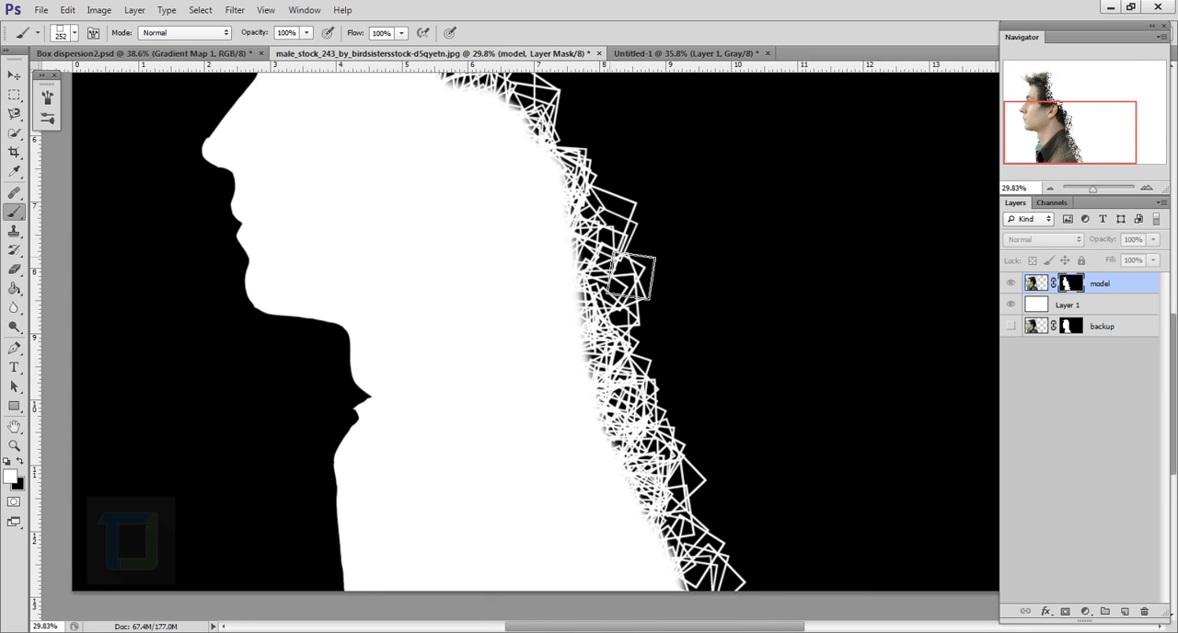
{"action": "left_click_drag", "start_coordinate": [534, 229], "coordinate": [554, 372]}
{"action": "left_click_drag", "start_coordinate": [589, 327], "coordinate": [633, 292]}
{"action": "left_click_drag", "start_coordinate": [510, 255], "coordinate": [542, 377]}
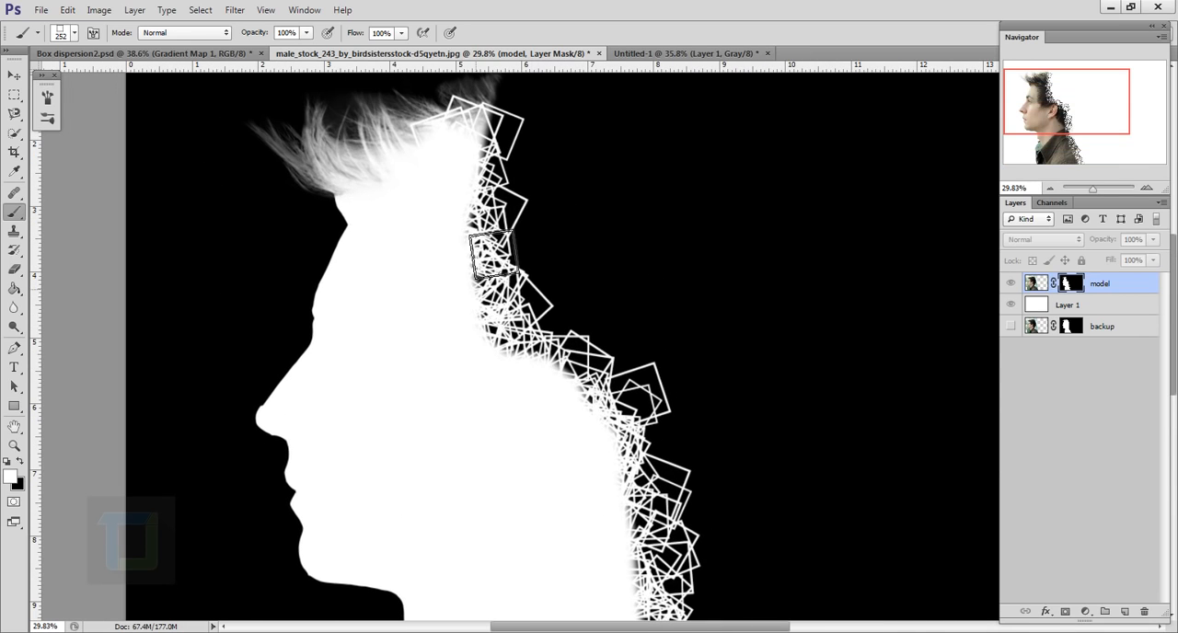
{"action": "left_click_drag", "start_coordinate": [511, 221], "coordinate": [550, 373]}
{"action": "left_click_drag", "start_coordinate": [591, 513], "coordinate": [560, 273]}
{"action": "mouse_move", "coordinate": [620, 399]}
{"action": "left_mouse_down"}
{"action": "mouse_move", "coordinate": [724, 603]}
{"action": "mouse_move", "coordinate": [704, 486]}
{"action": "mouse_move", "coordinate": [617, 208]}
{"action": "left_mouse_up"}
{"action": "left_click_drag", "start_coordinate": [578, 193], "coordinate": [603, 396]}
{"action": "left_click_drag", "start_coordinate": [533, 235], "coordinate": [517, 125]}
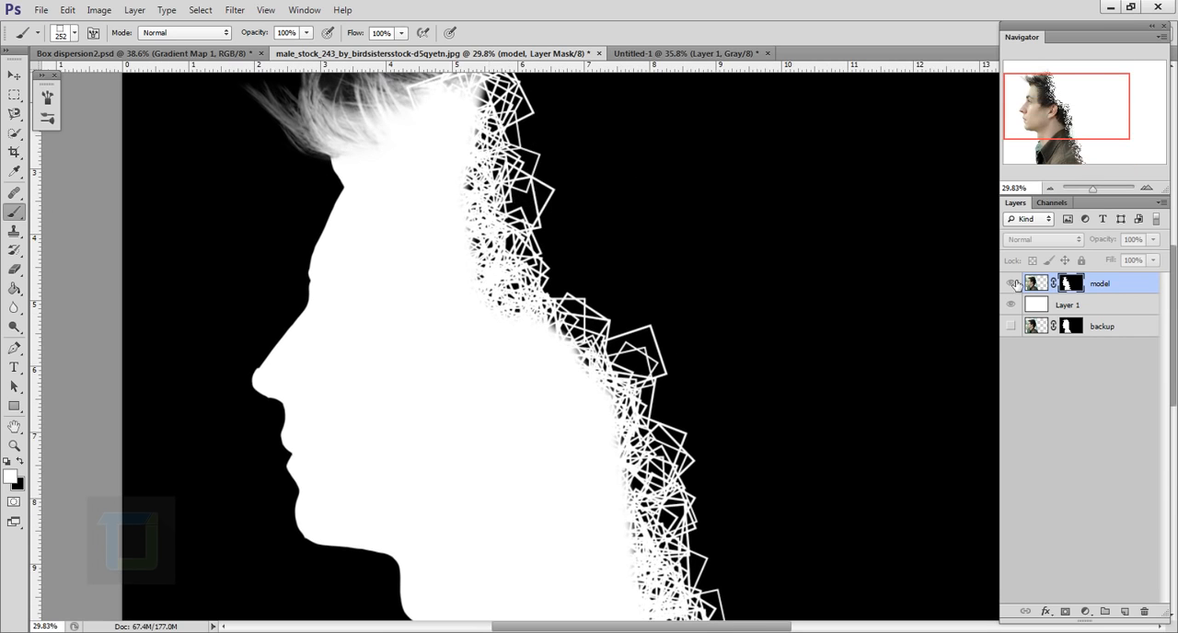
Switch from the mask view back to the normal image and look over the whole portrait
{"action": "scroll", "coordinate": [666, 344], "scroll_direction": "down", "scroll_amount": 2}
{"action": "left_click_drag", "start_coordinate": [645, 336], "coordinate": [663, 289]}
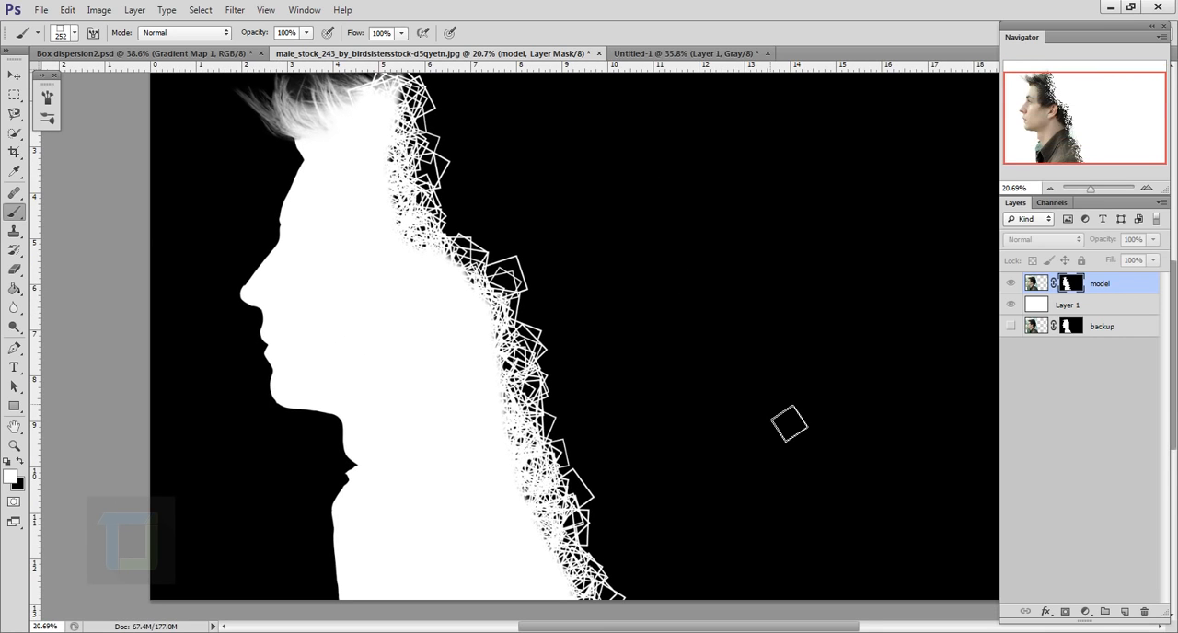
{"action": "key", "text": "alt"}
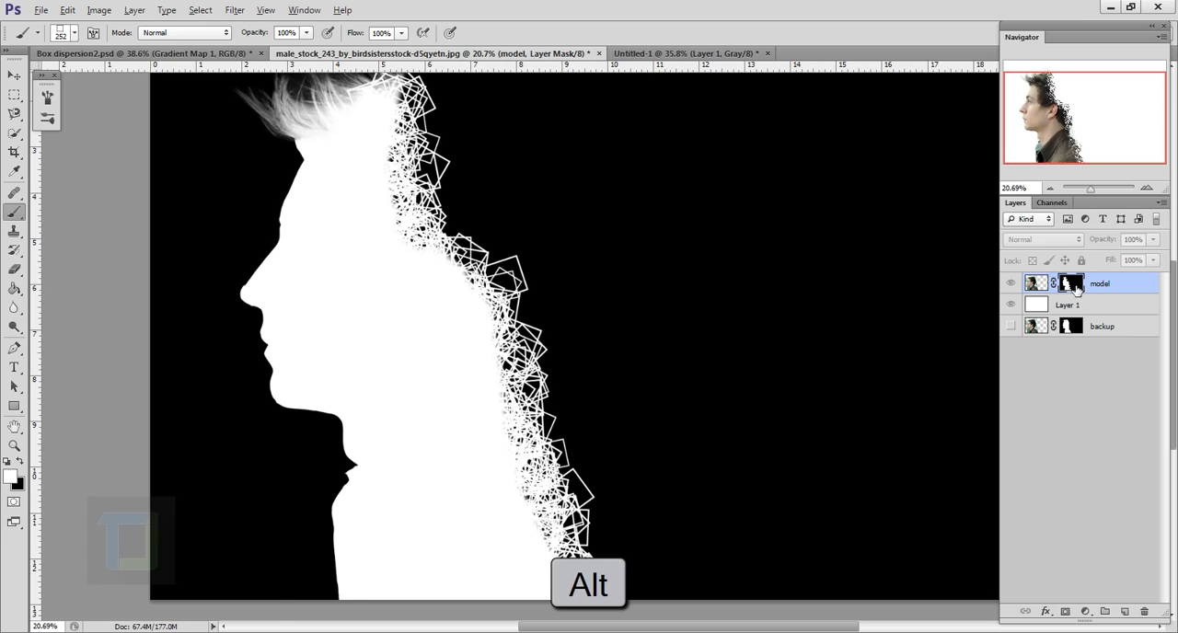
{"action": "left_click", "coordinate": [1074, 288], "text": "alt"}
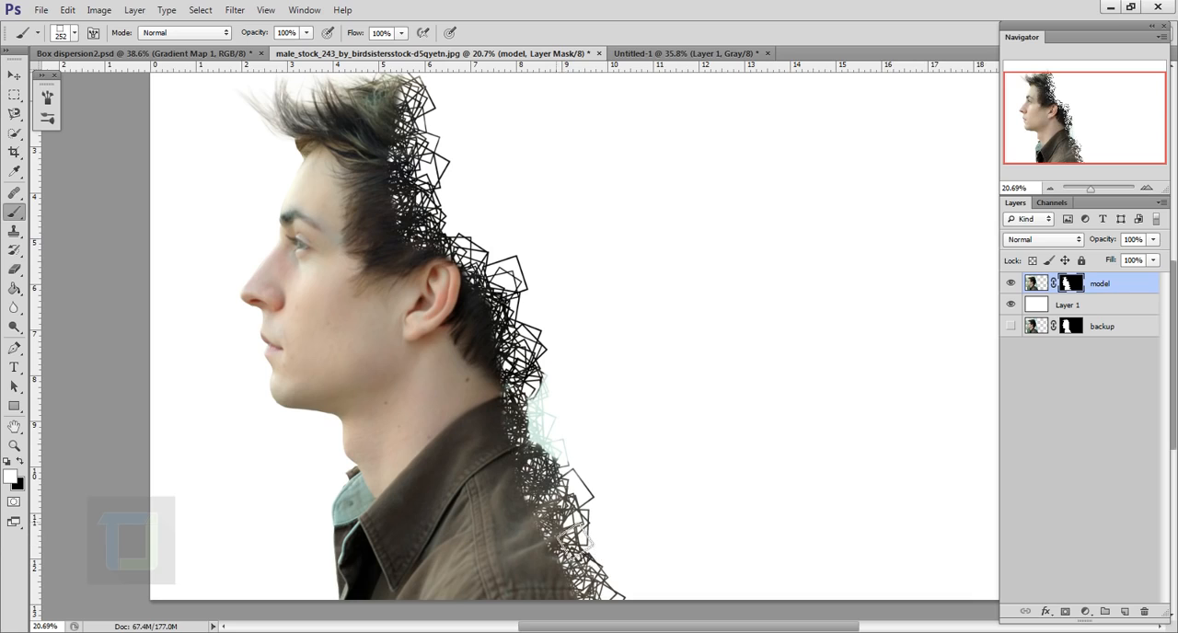
{"action": "scroll", "coordinate": [572, 539], "scroll_direction": "down", "scroll_amount": 1}
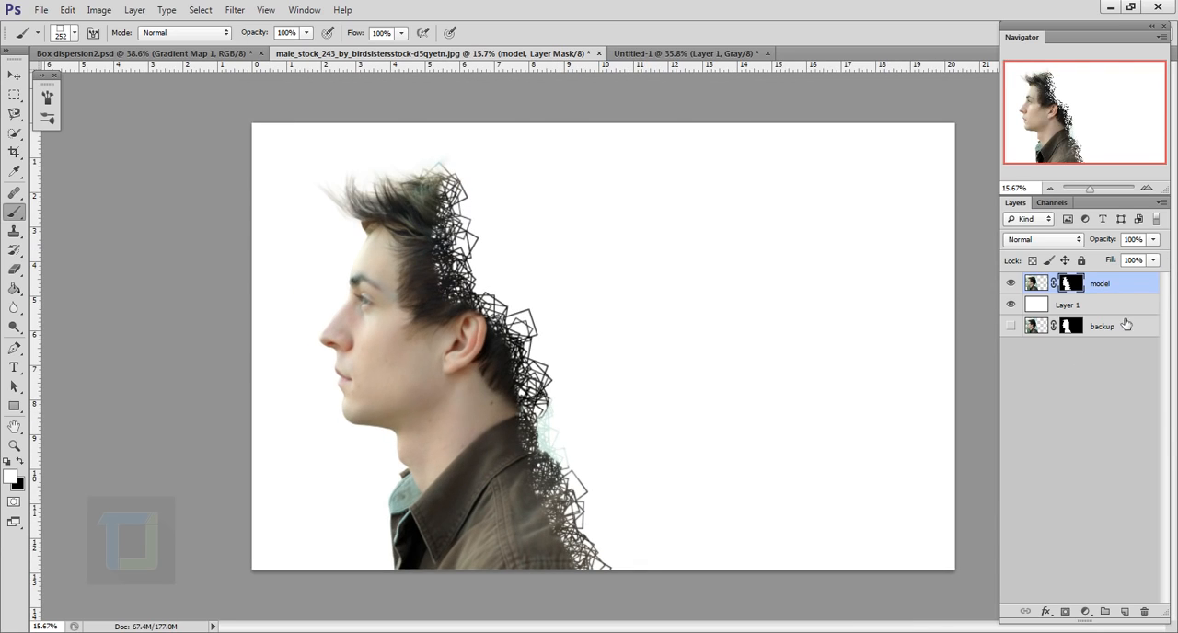
Create a new layer directly above the model layer and name it "bg boxes"
{"action": "left_click", "coordinate": [1138, 291]}
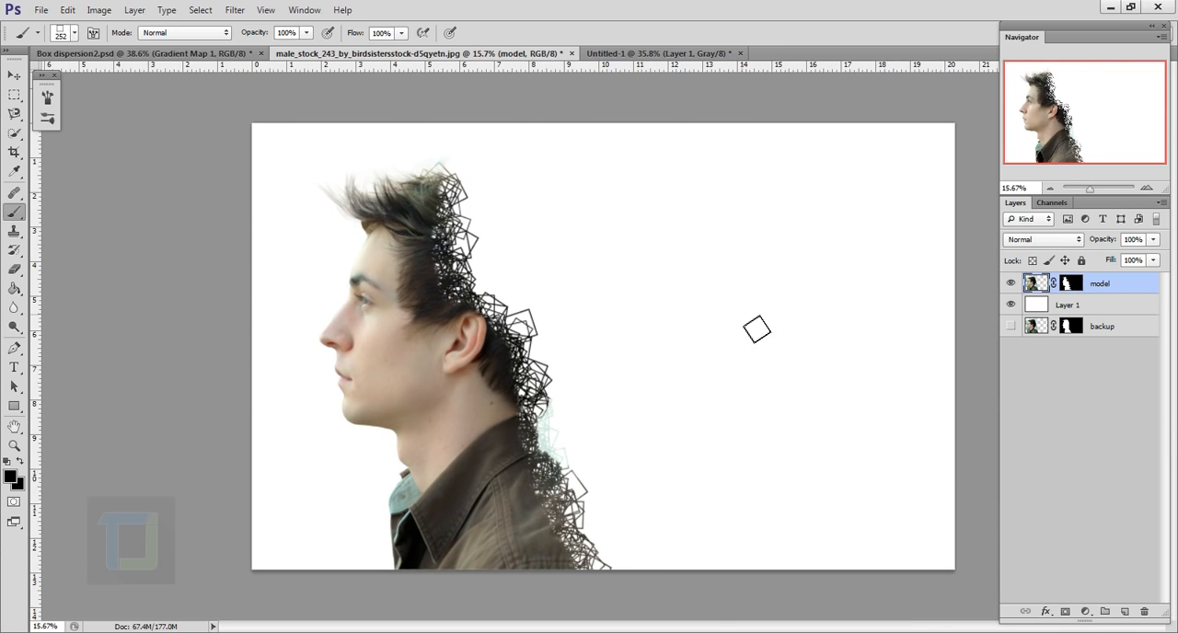
{"action": "left_click", "coordinate": [1124, 611]}
{"action": "double_click", "coordinate": [1076, 285]}
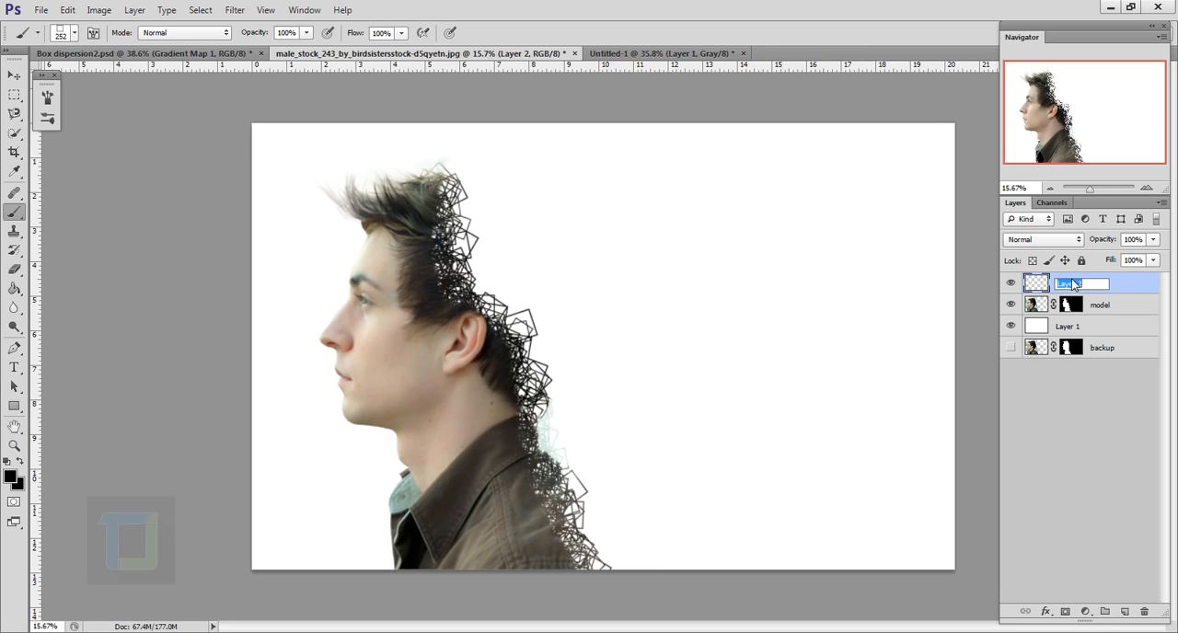
{"action": "type", "text": "bg boxes"}
{"action": "key", "text": "Return"}
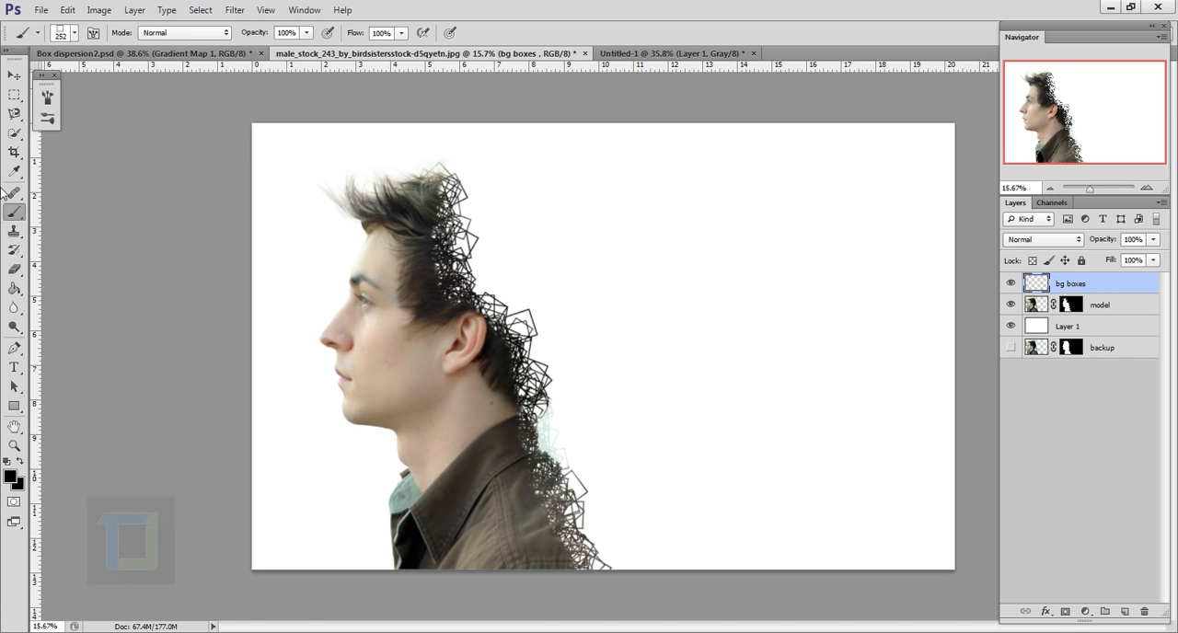
Reopen the square brush's tip shape settings and set its spacing to 102%
{"action": "left_click", "coordinate": [93, 32]}
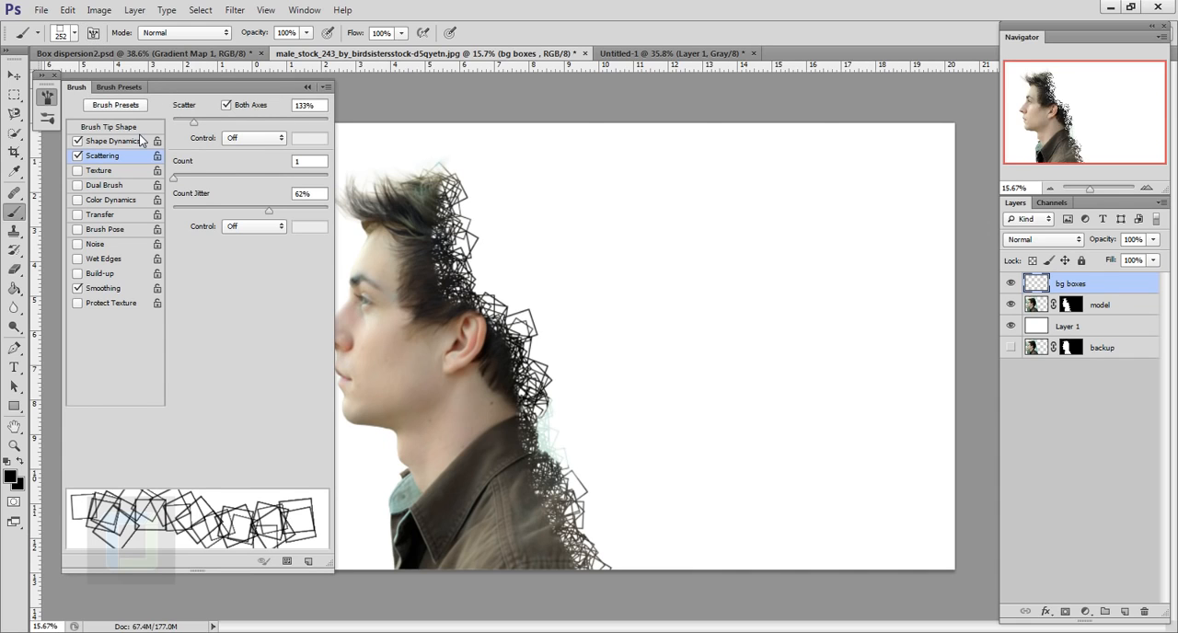
{"action": "left_click", "coordinate": [110, 128]}
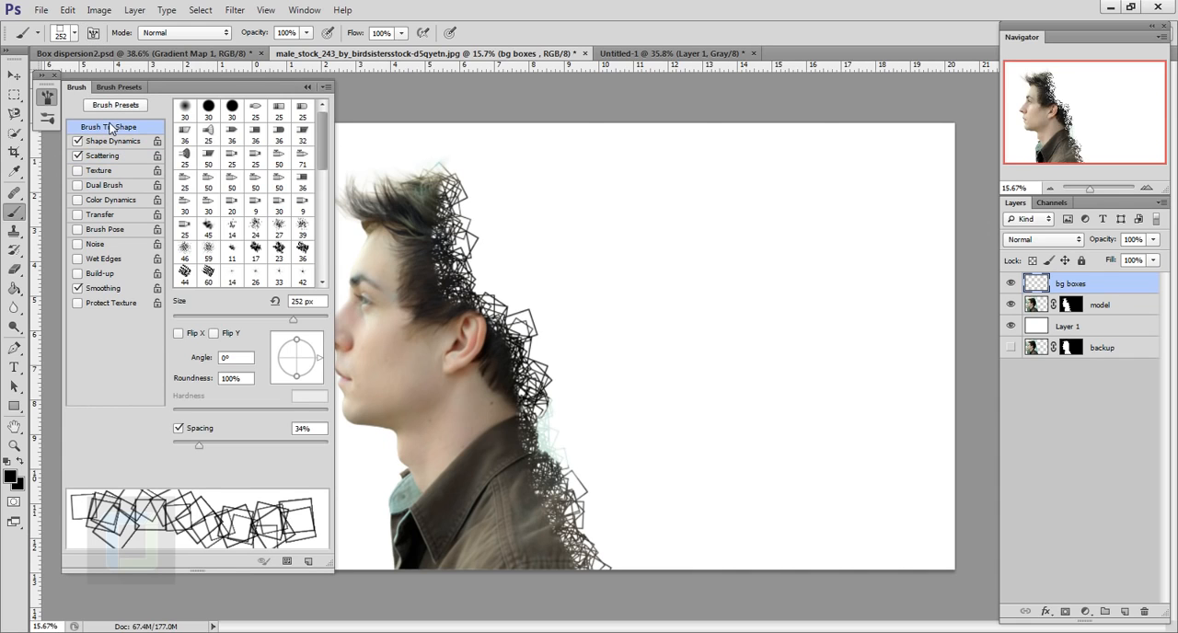
{"action": "left_click_drag", "start_coordinate": [197, 444], "coordinate": [271, 452]}
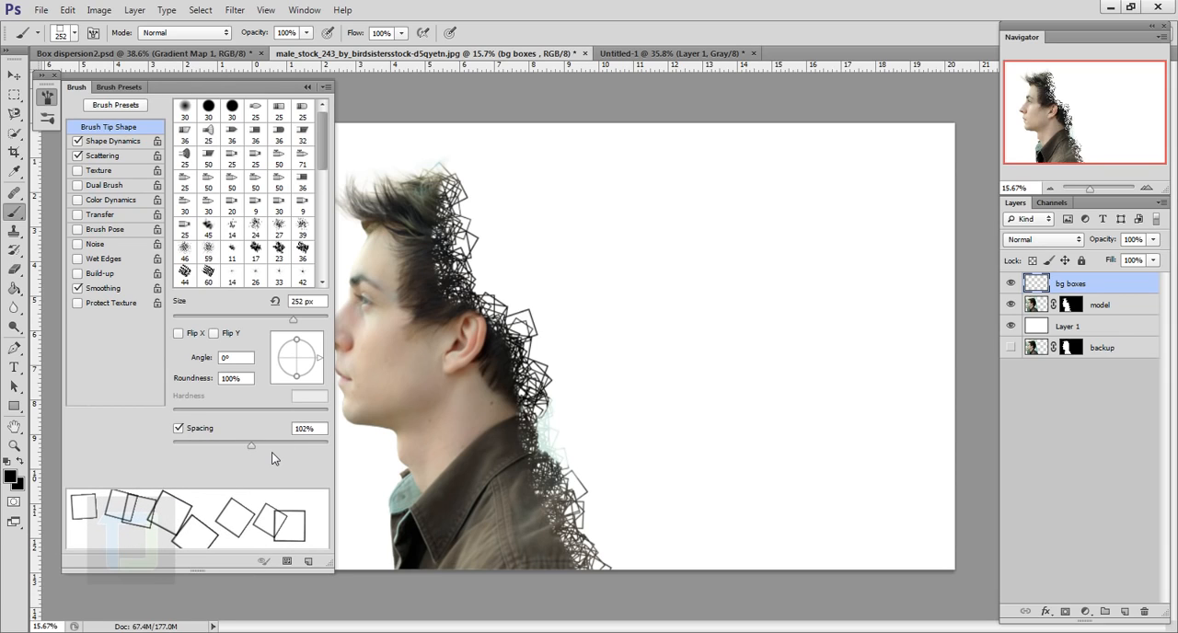
Set the brush's size jitter to 100% and its minimum diameter to 39% in Shape Dynamics
{"action": "left_click", "coordinate": [113, 141]}
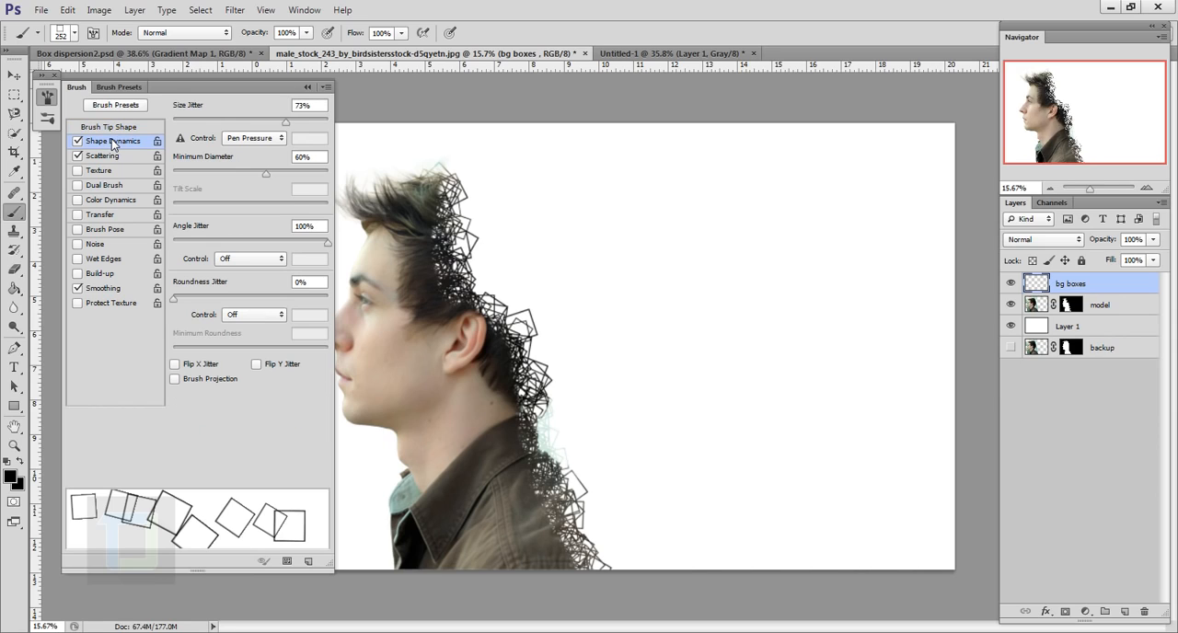
{"action": "left_click_drag", "start_coordinate": [285, 121], "coordinate": [329, 121]}
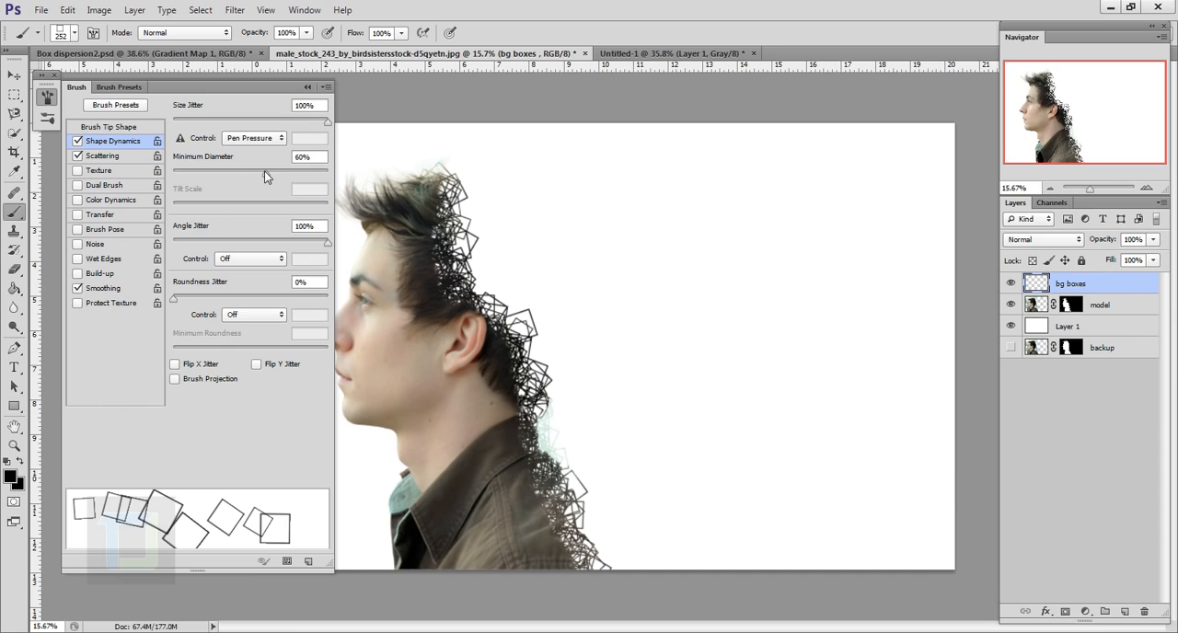
{"action": "left_click_drag", "start_coordinate": [265, 172], "coordinate": [232, 183]}
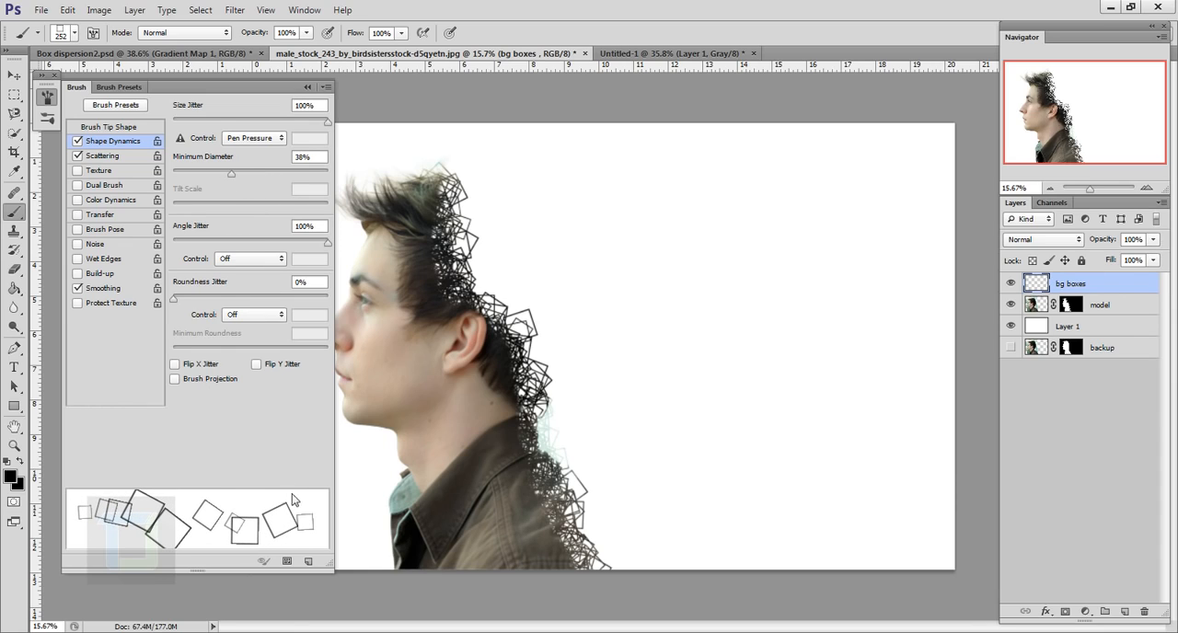
{"action": "left_click_drag", "start_coordinate": [229, 176], "coordinate": [233, 171]}
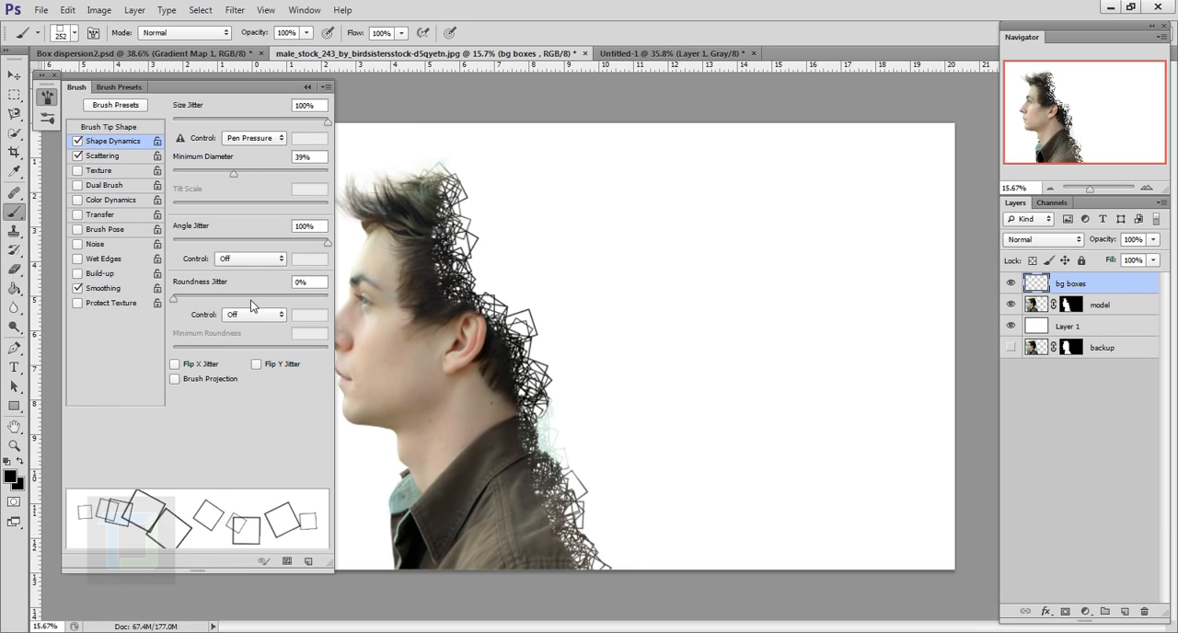
Set the brush's scatter to 1000%, try a stroke of boxes across the empty background and undo it
{"action": "left_click", "coordinate": [102, 156]}
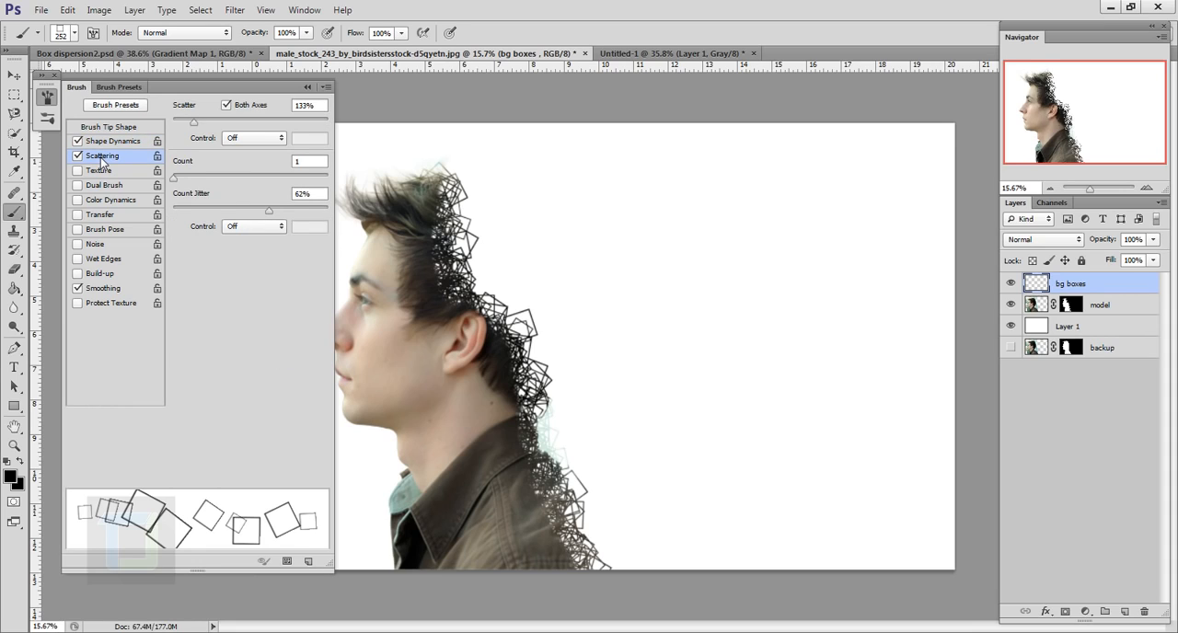
{"action": "left_click_drag", "start_coordinate": [196, 126], "coordinate": [329, 124]}
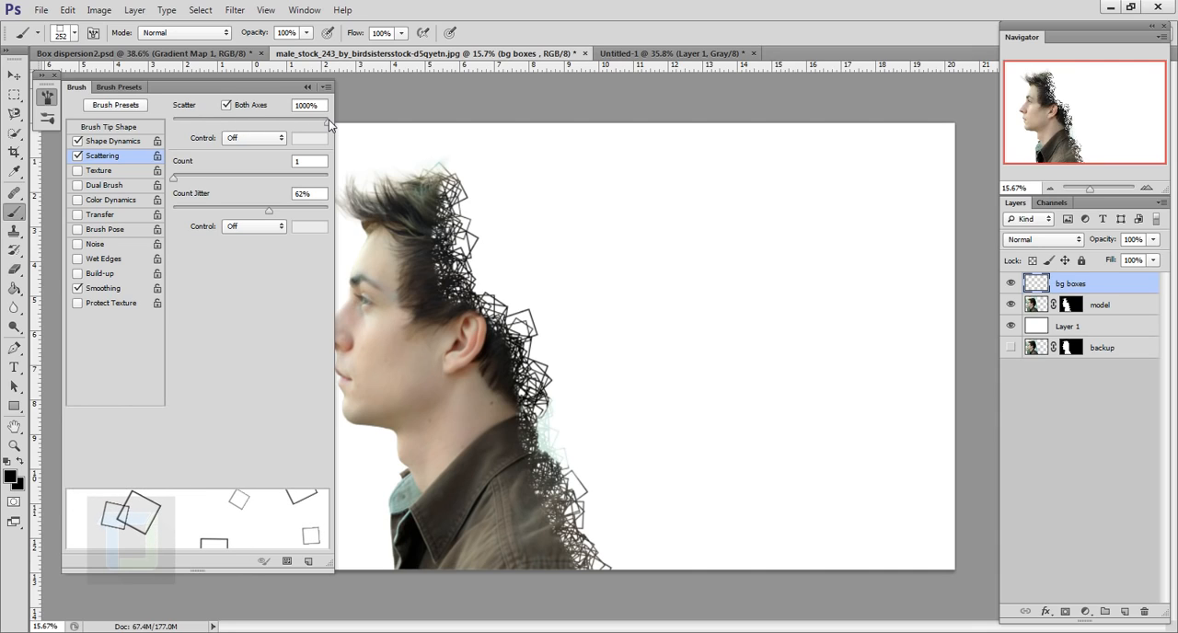
{"action": "mouse_move", "coordinate": [542, 208]}
{"action": "left_mouse_down"}
{"action": "mouse_move", "coordinate": [607, 387]}
{"action": "mouse_move", "coordinate": [641, 220]}
{"action": "mouse_move", "coordinate": [800, 295]}
{"action": "left_mouse_up"}
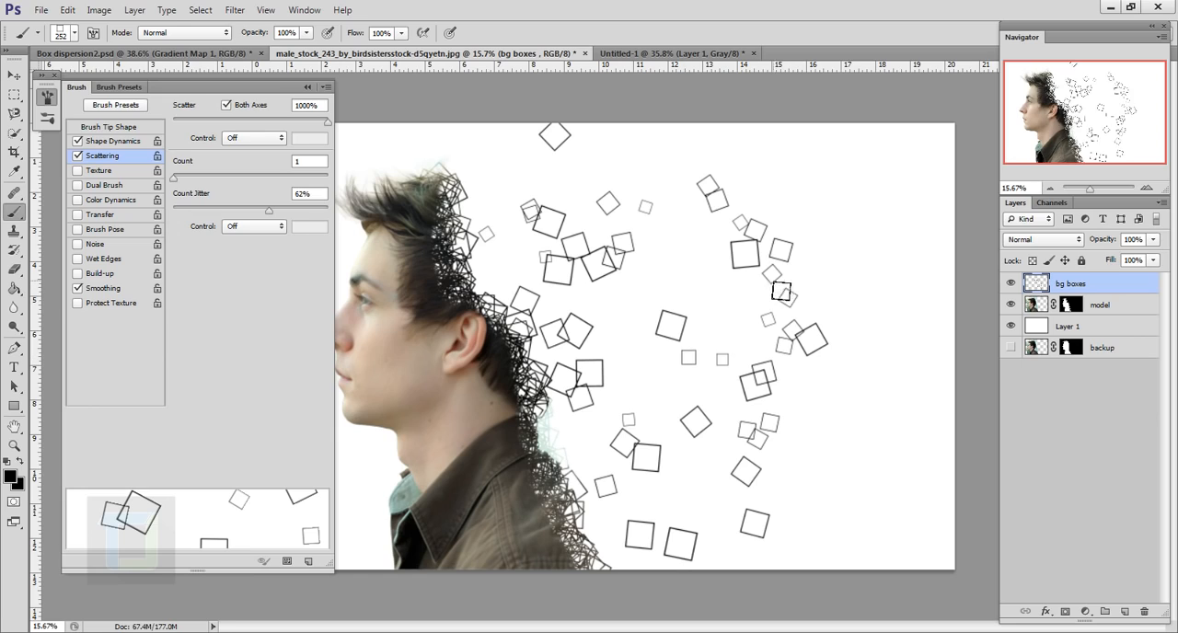
{"action": "key", "text": "ctrl+z"}
Enlarge the brush to 800 px, try a stroke of larger boxes behind the model and undo it
{"action": "key", "text": "bracketright"}
{"action": "key", "text": "bracketright"}
{"action": "key", "text": "bracketright"}
{"action": "key", "text": "bracketright"}
{"action": "key", "text": "bracketright"}
{"action": "key", "text": "bracketright"}
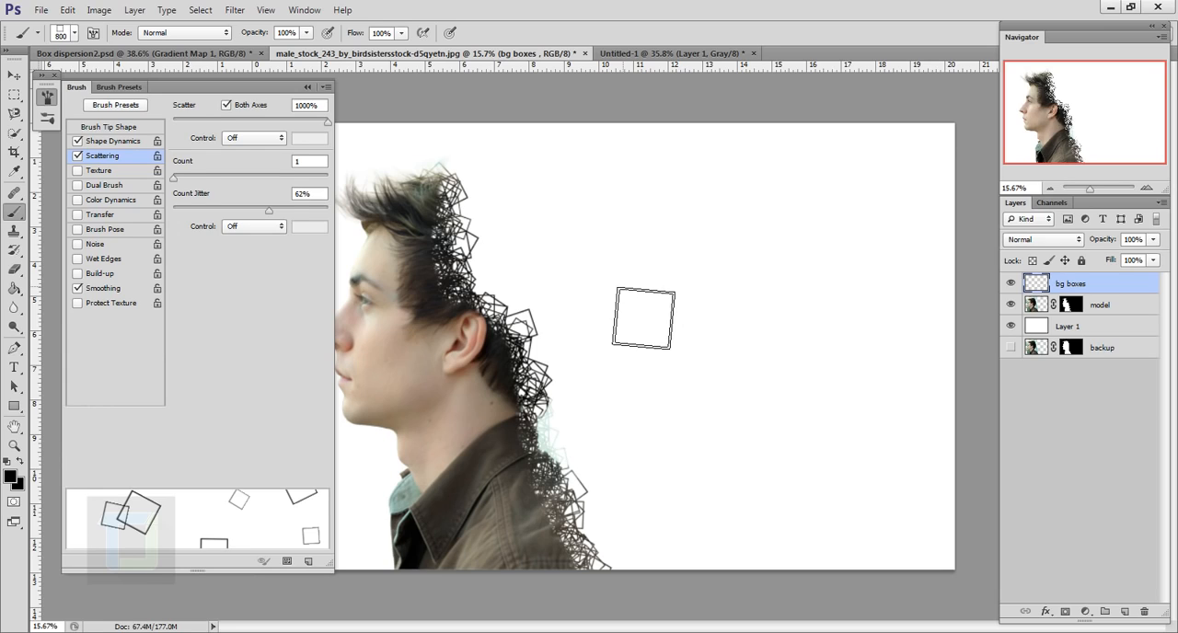
{"action": "mouse_move", "coordinate": [586, 257]}
{"action": "left_mouse_down"}
{"action": "mouse_move", "coordinate": [650, 360]}
{"action": "mouse_move", "coordinate": [673, 443]}
{"action": "mouse_move", "coordinate": [788, 336]}
{"action": "left_mouse_up"}
{"action": "key", "text": "ctrl+z"}
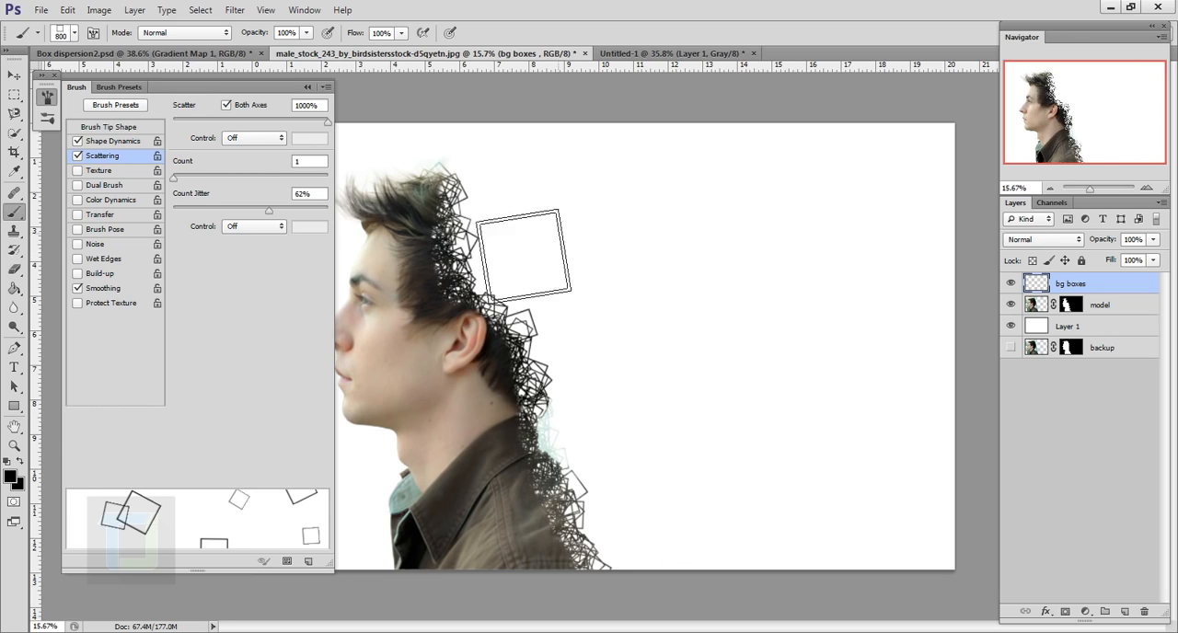
Set the brush's scatter to 905% and its size to 500 px, testing them with a background stroke that is undone
{"action": "left_click", "coordinate": [319, 120]}
{"action": "left_click_drag", "start_coordinate": [314, 122], "coordinate": [313, 125]}
{"action": "key", "text": "bracketleft"}
{"action": "key", "text": "bracketleft"}
{"action": "key", "text": "bracketleft"}
{"action": "key", "text": "bracketleft"}
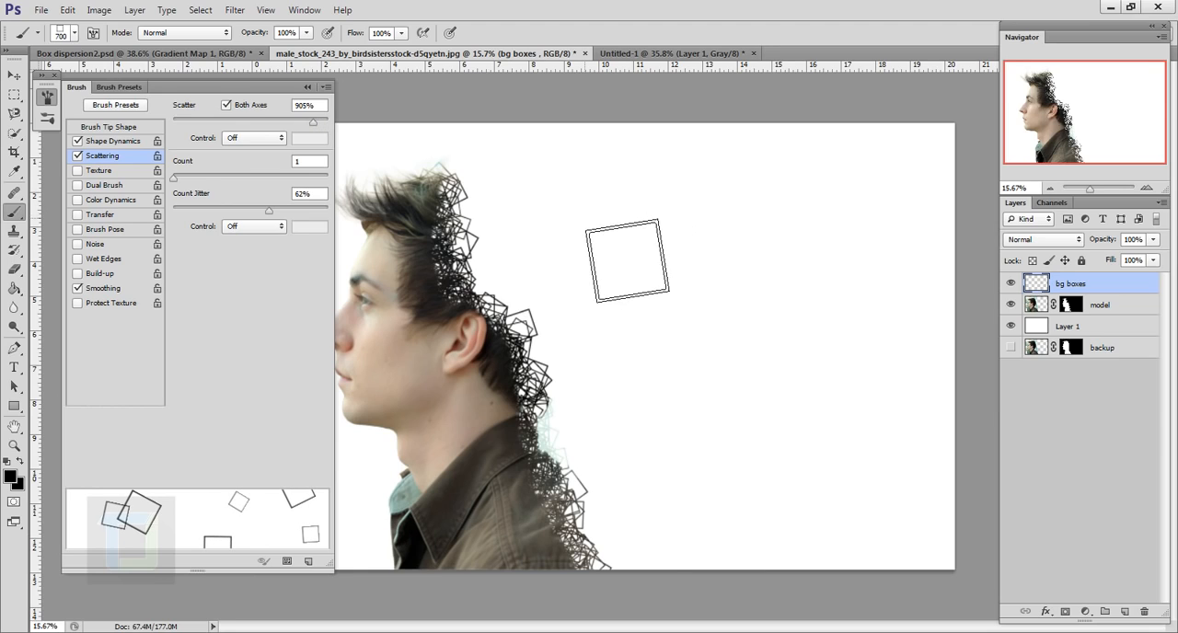
{"action": "key", "text": "bracketright"}
{"action": "mouse_move", "coordinate": [588, 268]}
{"action": "left_mouse_down"}
{"action": "mouse_move", "coordinate": [654, 493]}
{"action": "mouse_move", "coordinate": [801, 360]}
{"action": "mouse_move", "coordinate": [842, 346]}
{"action": "left_mouse_up"}
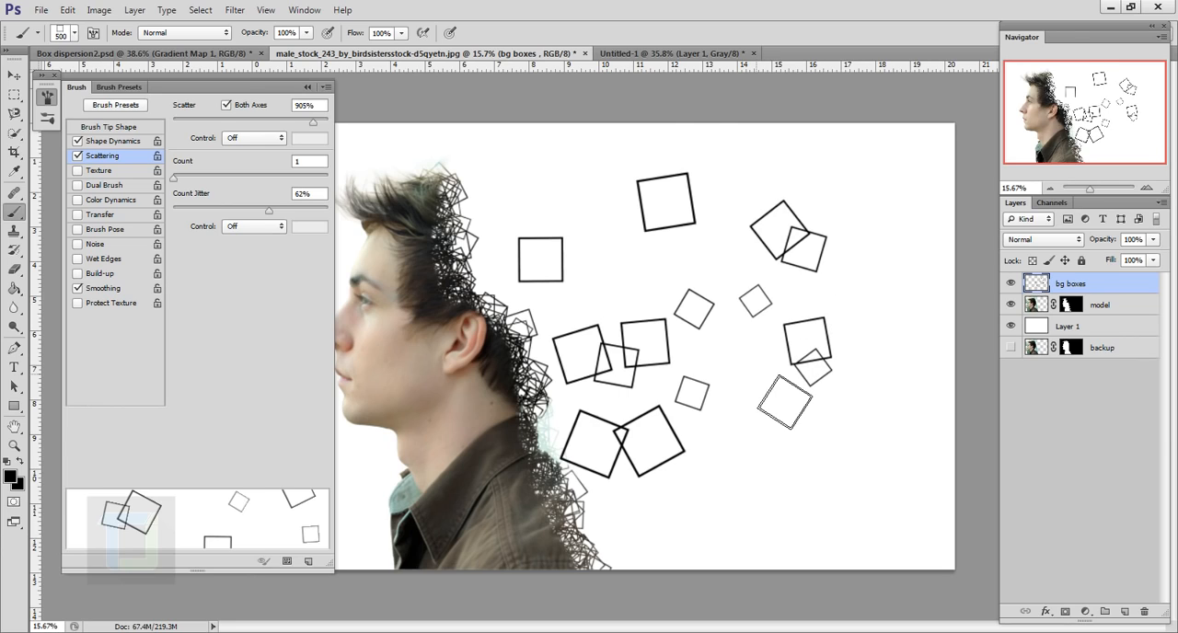
{"action": "key", "text": "ctrl+z"}
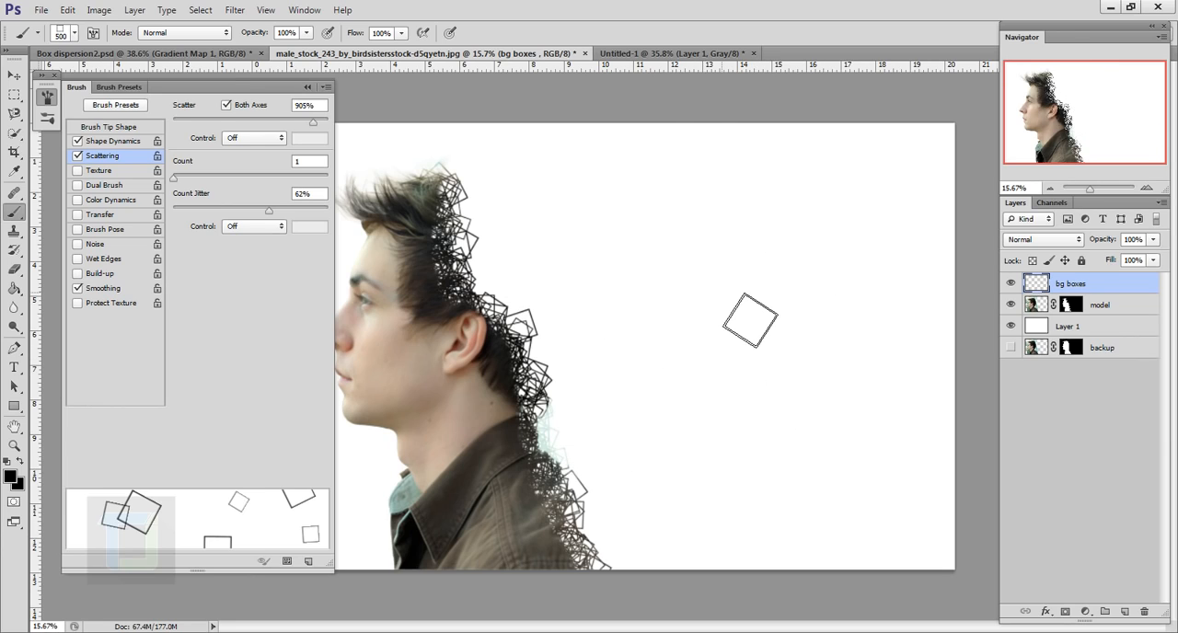
Enable Transfer for the brush with 50% opacity jitter, testing it with a stroke of boxes that is undone
{"action": "left_click", "coordinate": [99, 214]}
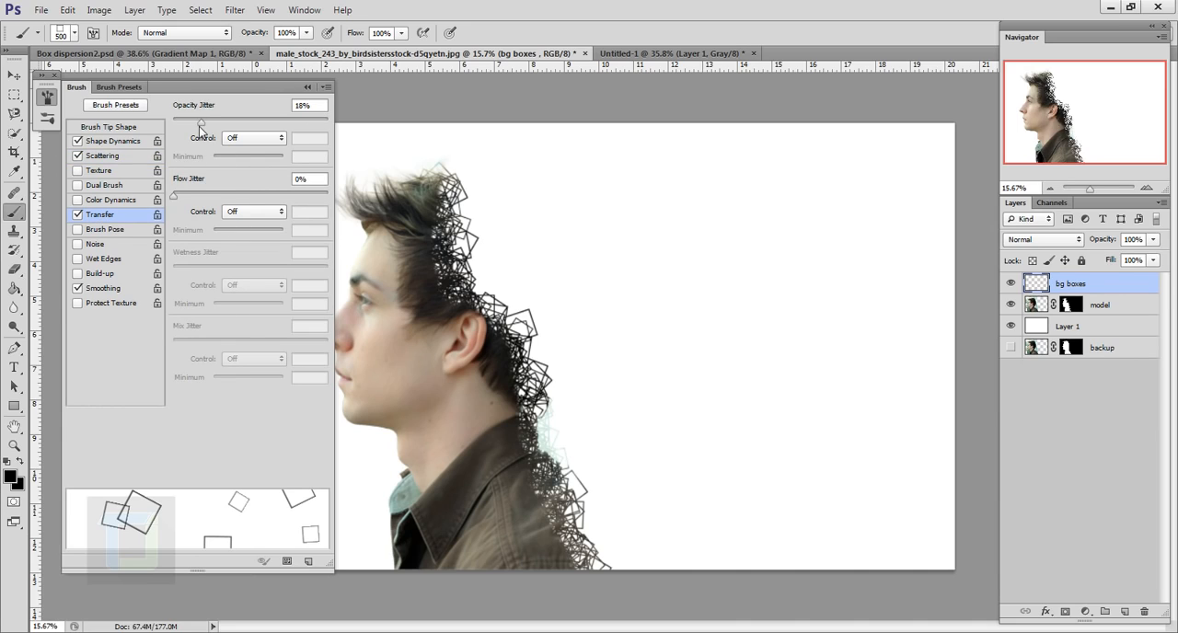
{"action": "left_click_drag", "start_coordinate": [200, 125], "coordinate": [251, 127]}
{"action": "left_click", "coordinate": [323, 184]}
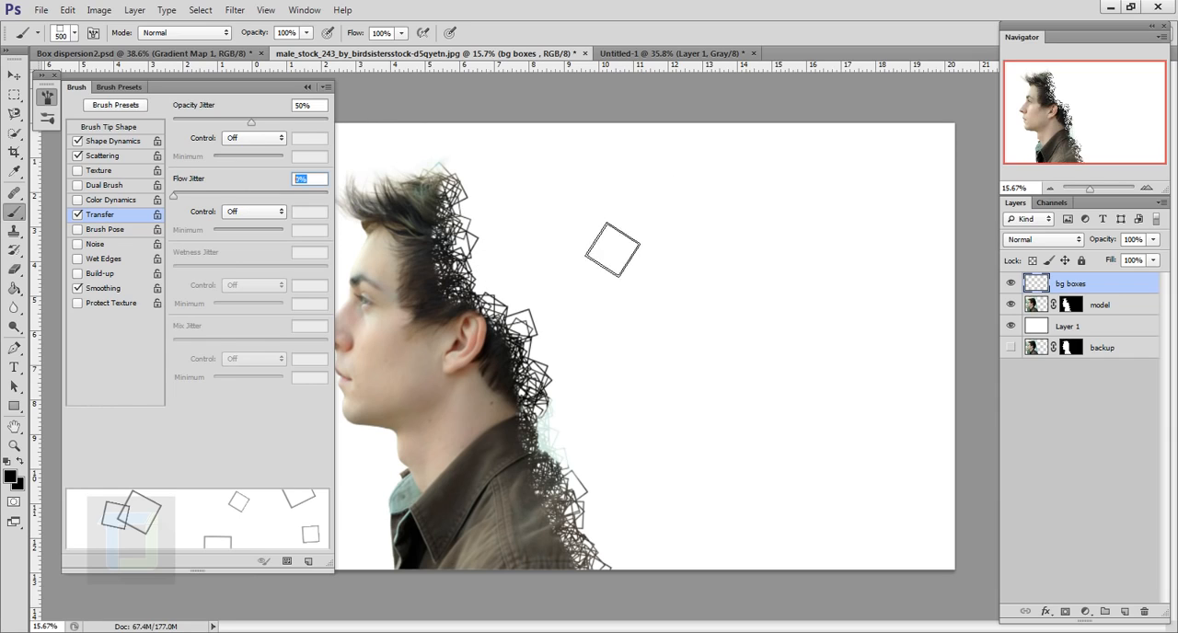
{"action": "mouse_move", "coordinate": [552, 250]}
{"action": "left_mouse_down"}
{"action": "mouse_move", "coordinate": [618, 358]}
{"action": "mouse_move", "coordinate": [643, 449]}
{"action": "mouse_move", "coordinate": [728, 315]}
{"action": "mouse_move", "coordinate": [744, 260]}
{"action": "mouse_move", "coordinate": [776, 391]}
{"action": "mouse_move", "coordinate": [705, 443]}
{"action": "mouse_move", "coordinate": [821, 382]}
{"action": "mouse_move", "coordinate": [816, 401]}
{"action": "mouse_move", "coordinate": [720, 400]}
{"action": "left_mouse_up"}
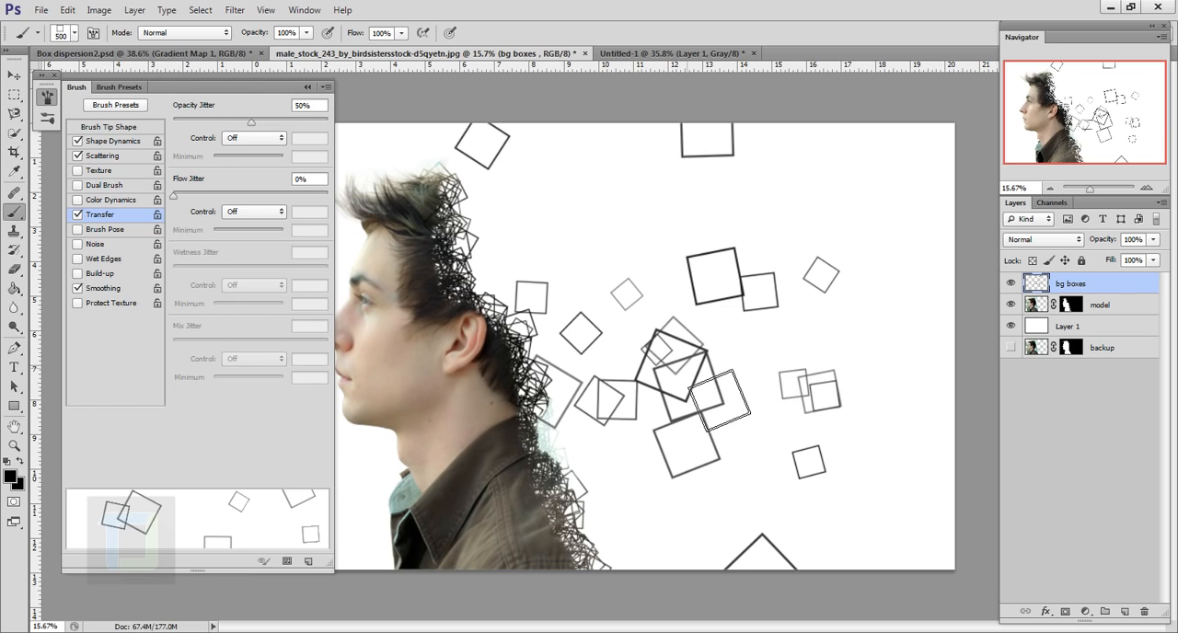
{"action": "key", "text": "ctrl+z"}
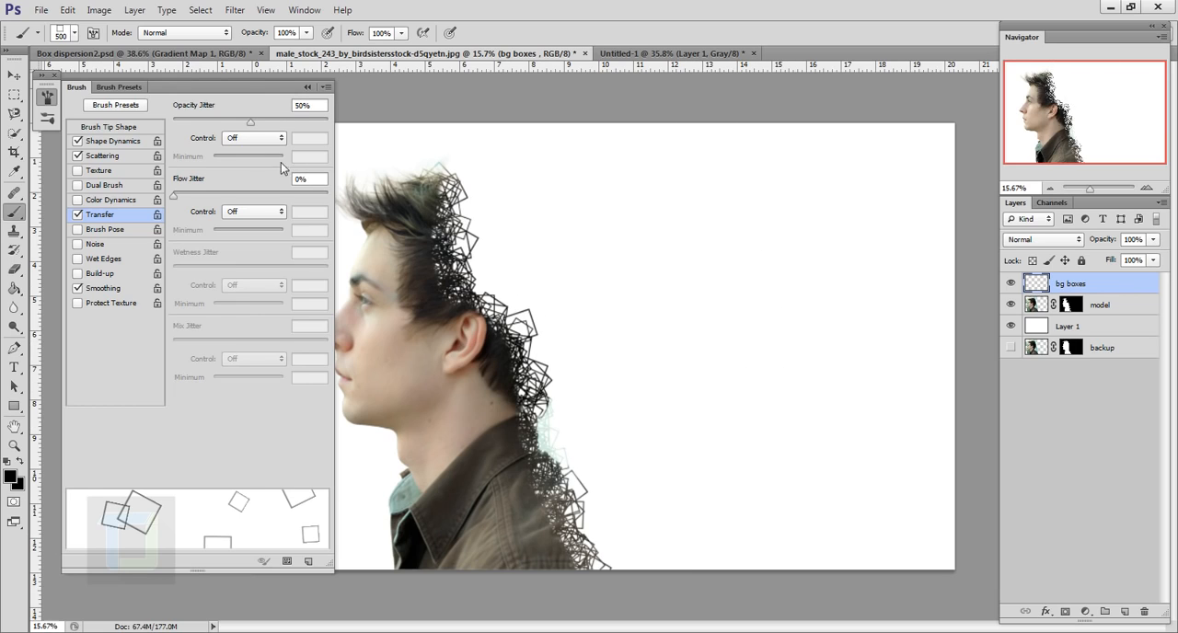
Set the brush's opacity jitter to 31% and paint black scattered boxes across the background behind the model on the bg boxes layer
{"action": "left_click_drag", "start_coordinate": [251, 119], "coordinate": [228, 121]}
{"action": "mouse_move", "coordinate": [573, 267]}
{"action": "left_mouse_down"}
{"action": "mouse_move", "coordinate": [611, 394]}
{"action": "mouse_move", "coordinate": [689, 391]}
{"action": "mouse_move", "coordinate": [748, 278]}
{"action": "mouse_move", "coordinate": [830, 231]}
{"action": "mouse_move", "coordinate": [790, 422]}
{"action": "mouse_move", "coordinate": [869, 379]}
{"action": "left_mouse_up"}
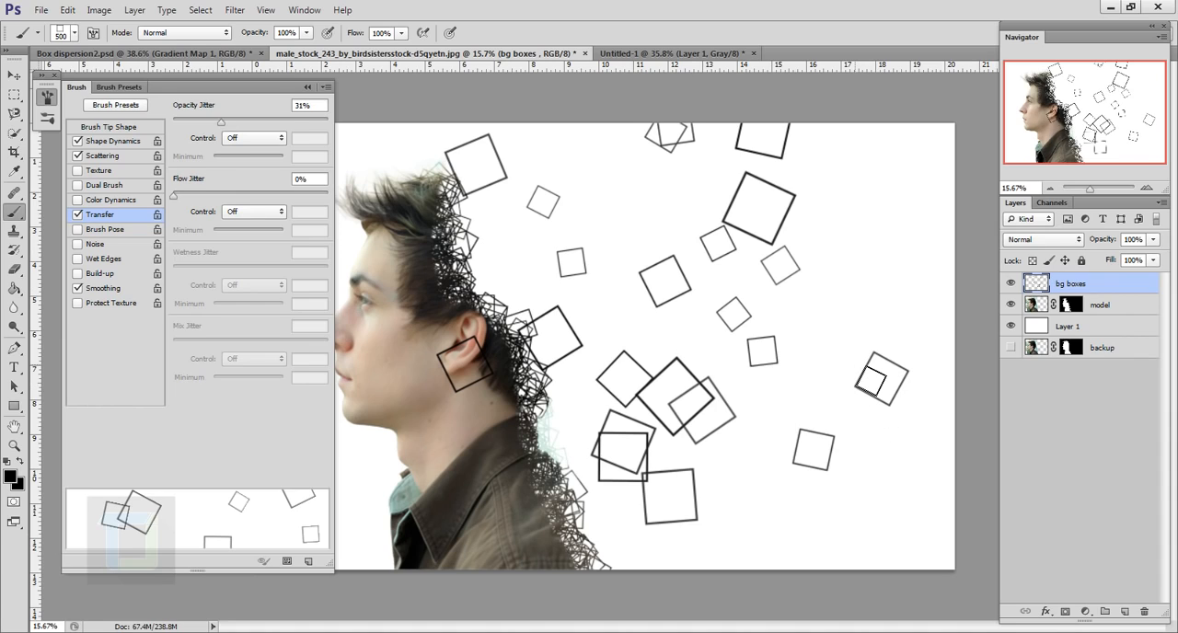
Undo the background stroke, reduce the brush to 300 px and paint smaller scattered boxes behind the model on the bg boxes layer
{"action": "key", "text": "ctrl+z"}
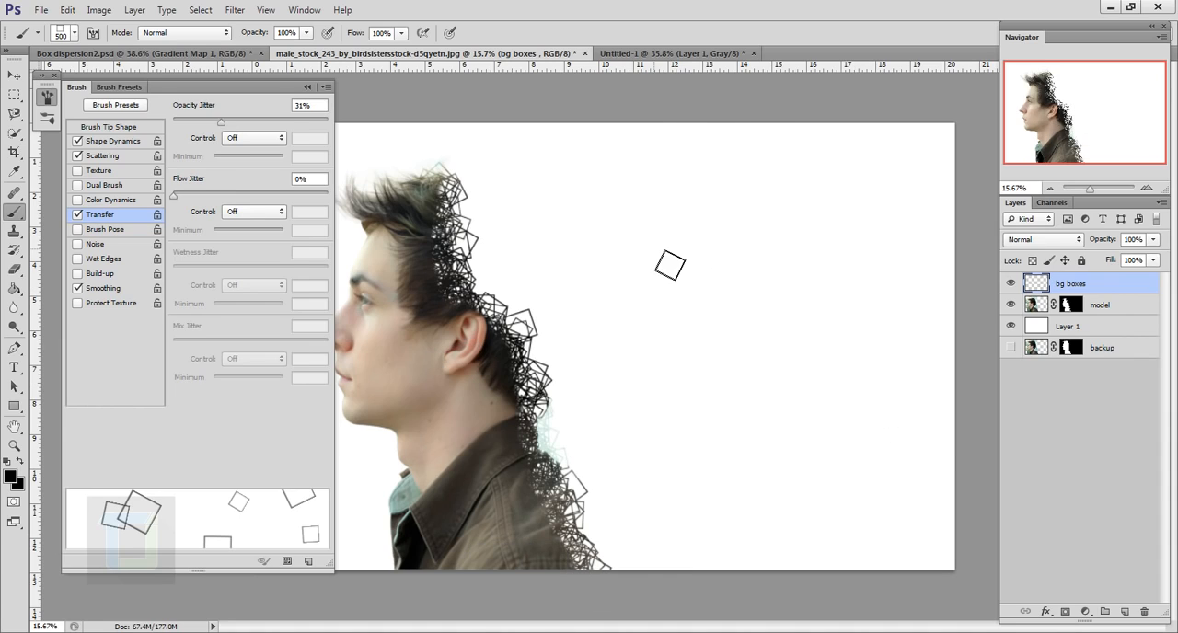
{"action": "key", "text": "bracketleft"}
{"action": "key", "text": "bracketleft"}
{"action": "mouse_move", "coordinate": [539, 252]}
{"action": "left_mouse_down"}
{"action": "mouse_move", "coordinate": [632, 483]}
{"action": "mouse_move", "coordinate": [788, 223]}
{"action": "mouse_move", "coordinate": [799, 351]}
{"action": "mouse_move", "coordinate": [824, 444]}
{"action": "mouse_move", "coordinate": [745, 324]}
{"action": "mouse_move", "coordinate": [605, 395]}
{"action": "mouse_move", "coordinate": [665, 395]}
{"action": "mouse_move", "coordinate": [600, 414]}
{"action": "mouse_move", "coordinate": [632, 371]}
{"action": "mouse_move", "coordinate": [548, 244]}
{"action": "mouse_move", "coordinate": [560, 255]}
{"action": "mouse_move", "coordinate": [530, 275]}
{"action": "mouse_move", "coordinate": [557, 259]}
{"action": "mouse_move", "coordinate": [646, 305]}
{"action": "mouse_move", "coordinate": [577, 330]}
{"action": "mouse_move", "coordinate": [553, 503]}
{"action": "left_mouse_up"}
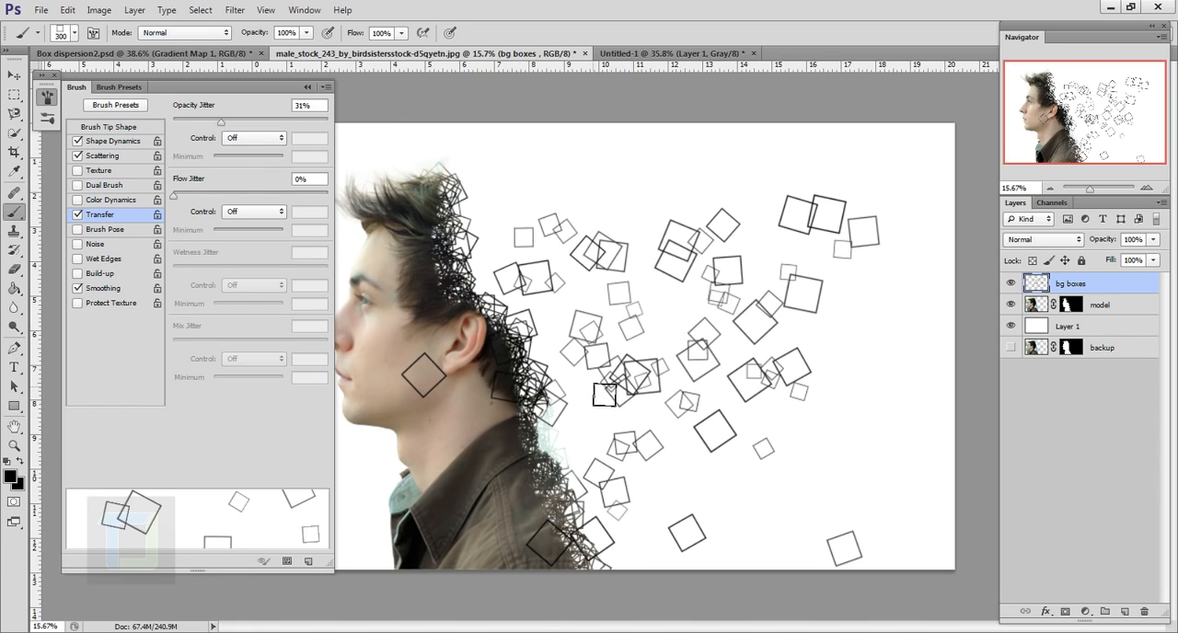
Enlarge the brush and stamp individual large boxes among the smaller ones behind the model
{"action": "key", "text": "bracketright"}
{"action": "key", "text": "bracketright"}
{"action": "left_click", "coordinate": [644, 320]}
{"action": "key", "text": "ctrl+z"}
{"action": "key", "text": "bracketright"}
{"action": "left_click", "coordinate": [663, 332]}
{"action": "left_click", "coordinate": [699, 396]}
{"action": "left_click", "coordinate": [626, 418]}
{"action": "left_click", "coordinate": [612, 295]}
{"action": "left_click", "coordinate": [748, 412]}
Set the brush size to 500 px and stamp a few more boxes in the sparse areas of the background
{"action": "scroll", "coordinate": [749, 412], "scroll_direction": "down", "scroll_amount": 3}
{"action": "key", "text": "bracketleft"}
{"action": "scroll", "coordinate": [644, 276], "scroll_direction": "up", "scroll_amount": 5}
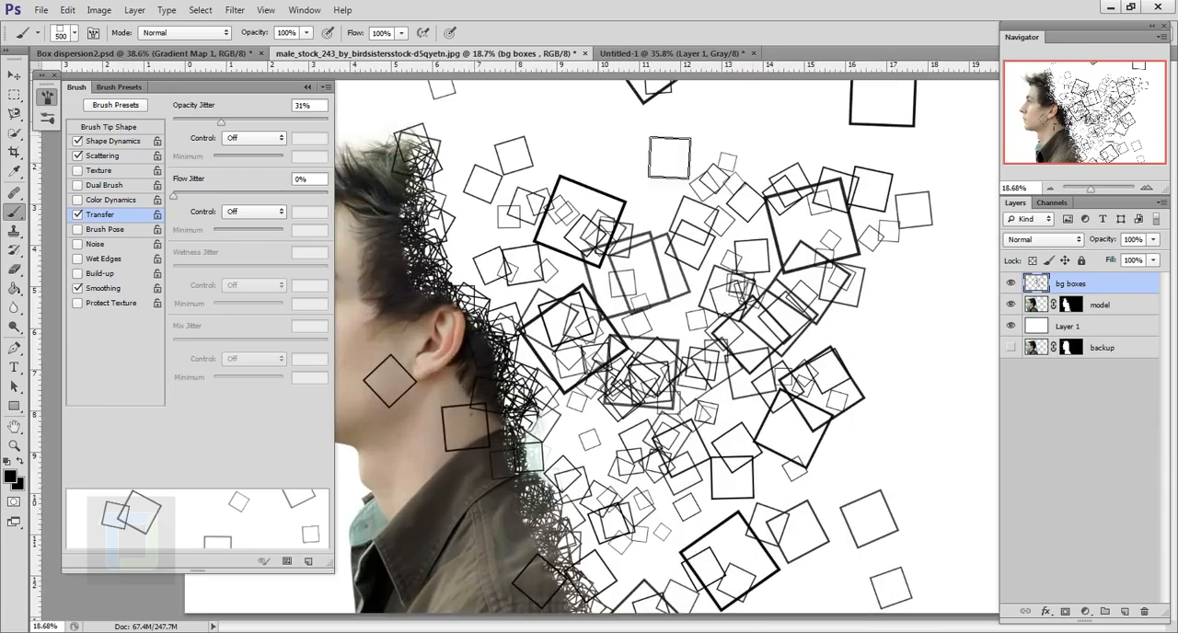
{"action": "left_click", "coordinate": [565, 153]}
{"action": "scroll", "coordinate": [810, 349], "scroll_direction": "down", "scroll_amount": 6}
{"action": "left_click", "coordinate": [816, 414]}
Reduce the brush to about 250 px and set its spacing to 41% and its scatter to 419%
{"action": "key", "text": "bracketleft"}
{"action": "scroll", "coordinate": [749, 350], "scroll_direction": "up", "scroll_amount": 1}
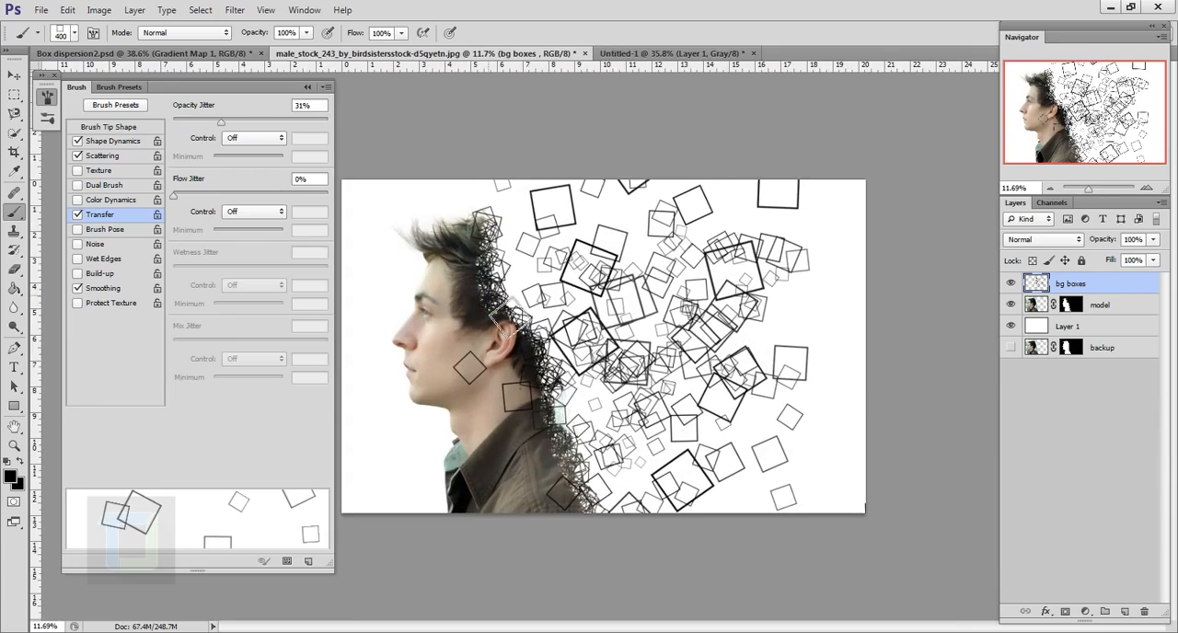
{"action": "scroll", "coordinate": [512, 320], "scroll_direction": "up", "scroll_amount": 6}
{"action": "left_click_drag", "start_coordinate": [466, 245], "coordinate": [540, 168]}
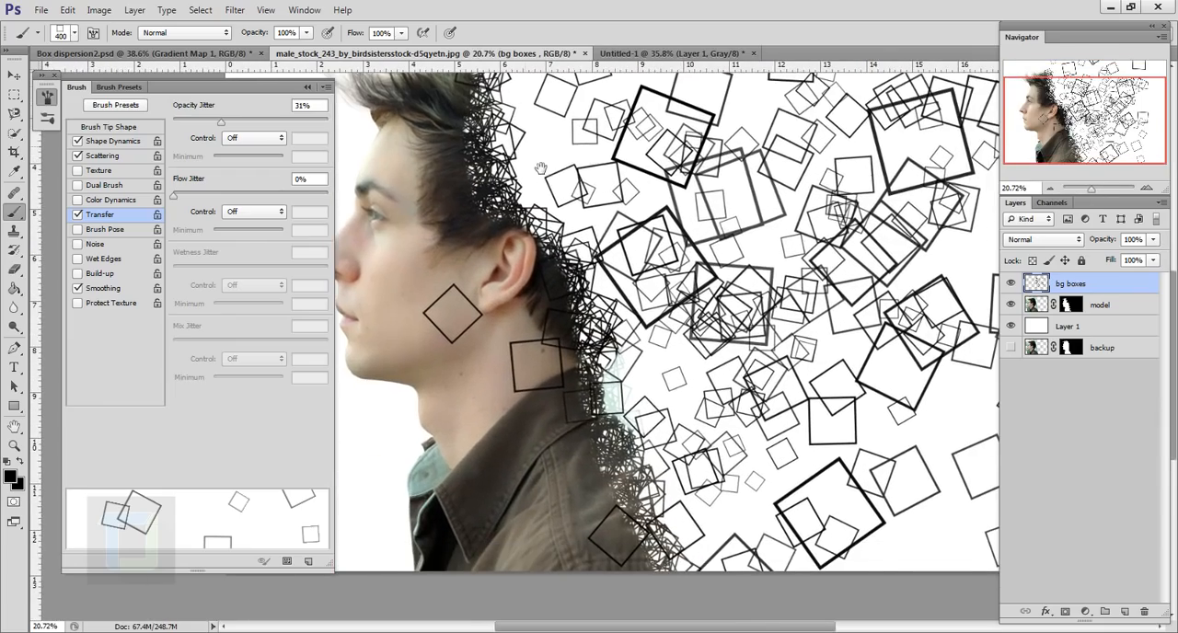
{"action": "left_click_drag", "start_coordinate": [599, 257], "coordinate": [638, 365]}
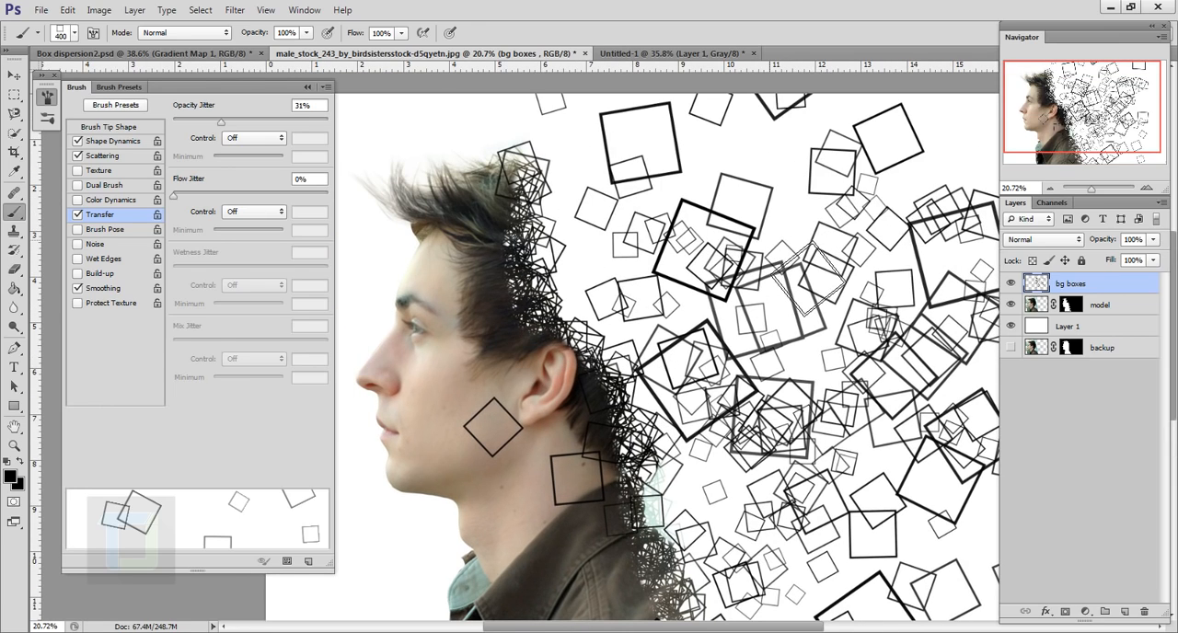
{"action": "key", "text": "bracketleft"}
{"action": "key", "text": "bracketleft"}
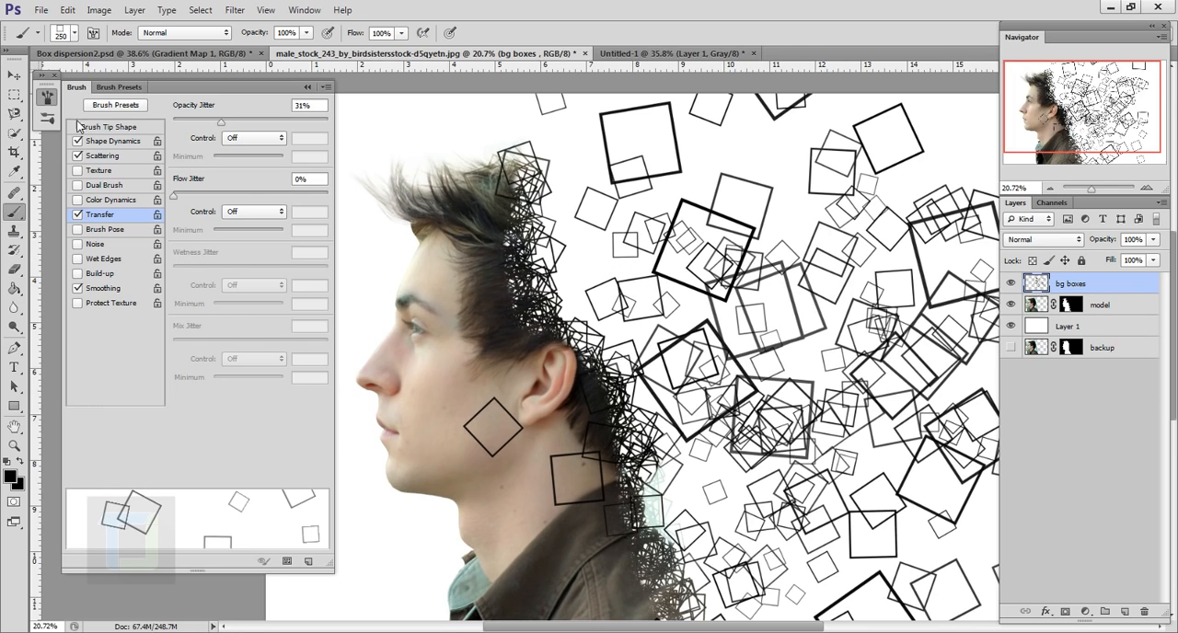
{"action": "left_click", "coordinate": [116, 128]}
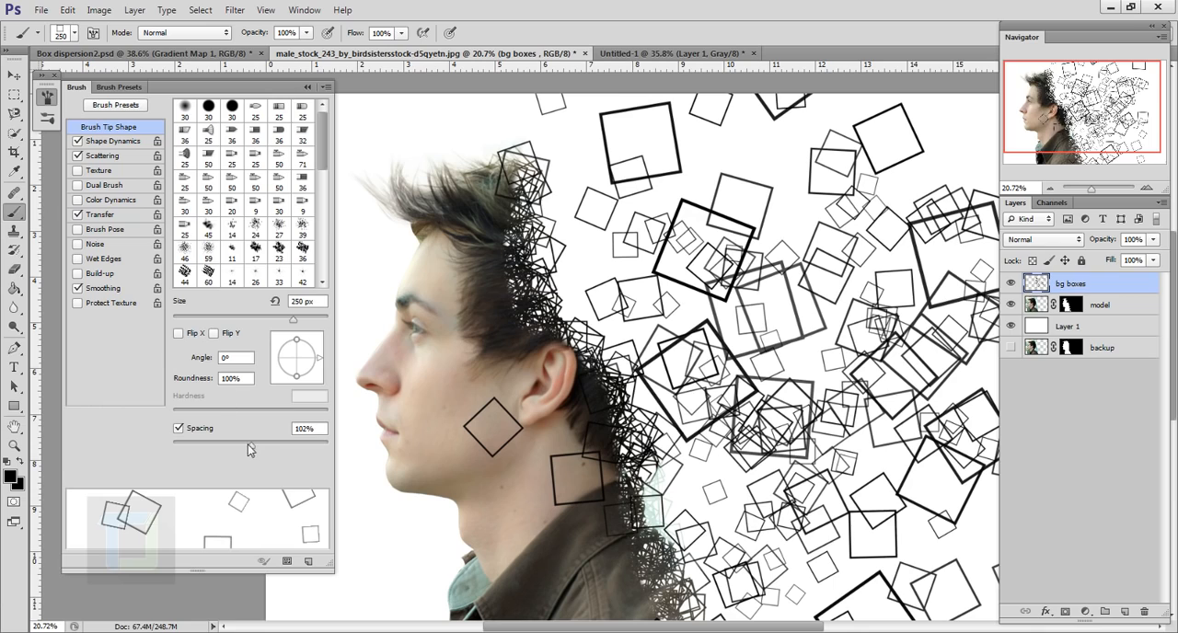
{"action": "left_click_drag", "start_coordinate": [249, 445], "coordinate": [204, 455]}
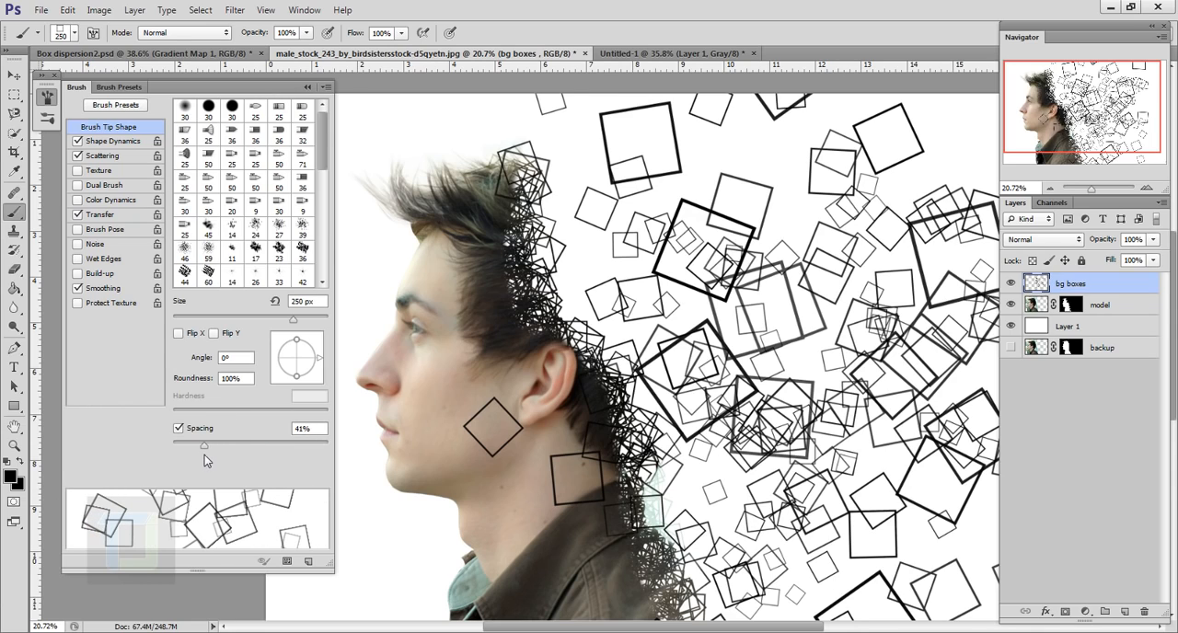
{"action": "left_click", "coordinate": [103, 155]}
{"action": "left_click_drag", "start_coordinate": [314, 123], "coordinate": [238, 123]}
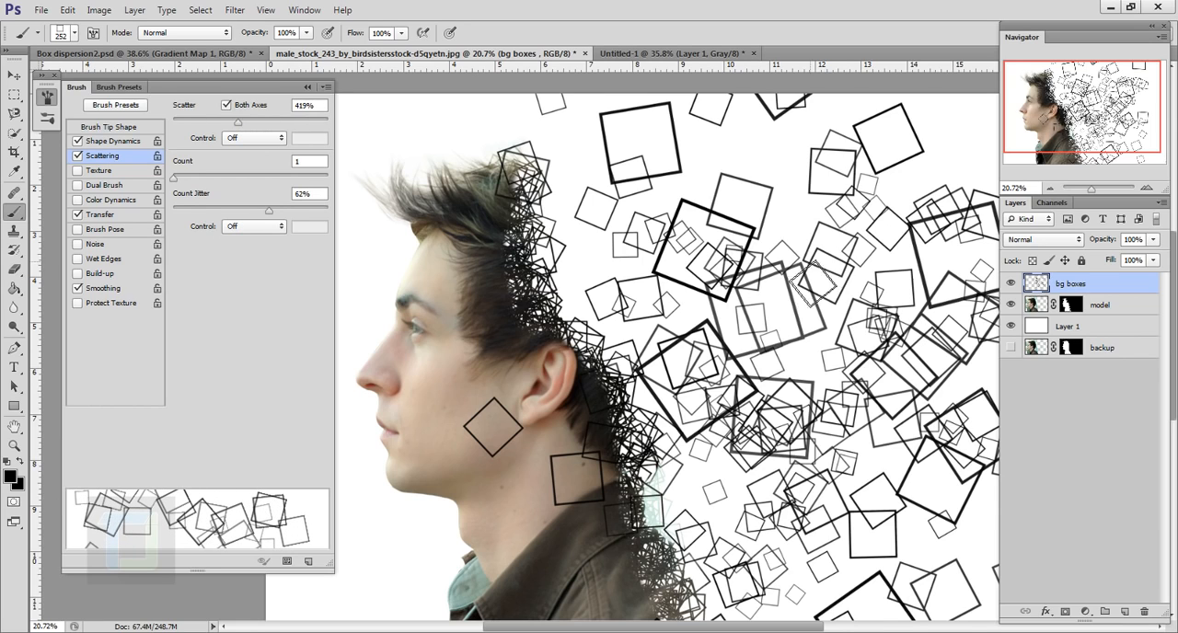
Paint dense small boxes along the back of the model's head, neck and shoulder on the bg boxes layer
{"action": "mouse_move", "coordinate": [566, 216]}
{"action": "left_mouse_down"}
{"action": "mouse_move", "coordinate": [635, 381]}
{"action": "mouse_move", "coordinate": [723, 538]}
{"action": "left_mouse_up"}
{"action": "mouse_move", "coordinate": [717, 481]}
{"action": "left_mouse_down"}
{"action": "mouse_move", "coordinate": [611, 230]}
{"action": "mouse_move", "coordinate": [595, 162]}
{"action": "left_mouse_up"}
{"action": "left_click_drag", "start_coordinate": [593, 193], "coordinate": [635, 350]}
{"action": "left_click_drag", "start_coordinate": [617, 220], "coordinate": [711, 555]}
{"action": "scroll", "coordinate": [711, 515], "scroll_direction": "down", "scroll_amount": 5}
{"action": "scroll", "coordinate": [492, 386], "scroll_direction": "up", "scroll_amount": 5}
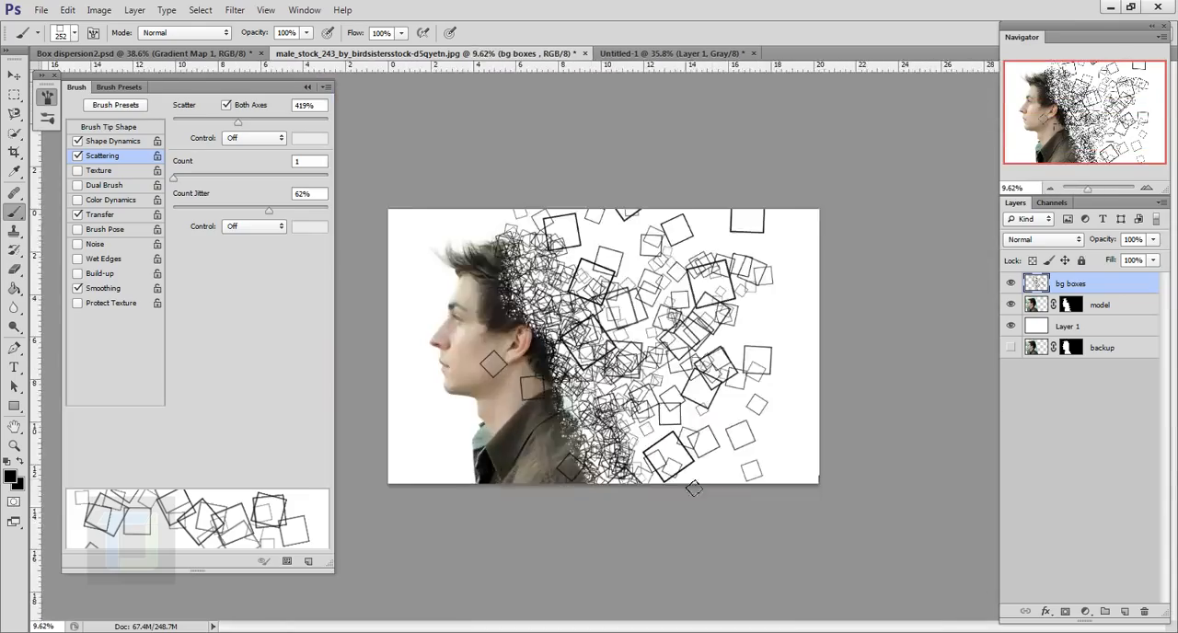
With bg boxes hidden, paint dense scattered boxes along the back of the model's head and jacket on a new layer
{"action": "scroll", "coordinate": [635, 184], "scroll_direction": "down", "scroll_amount": 4}
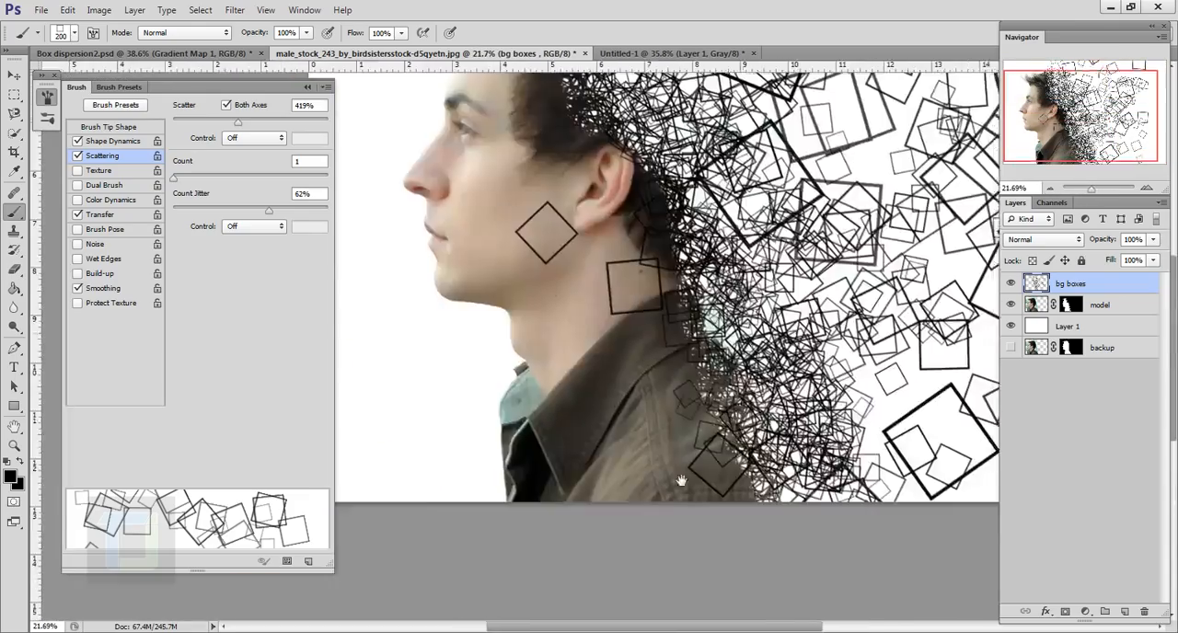
{"action": "scroll", "coordinate": [552, 221], "scroll_direction": "up", "scroll_amount": 4}
{"action": "scroll", "coordinate": [515, 239], "scroll_direction": "down", "scroll_amount": 5}
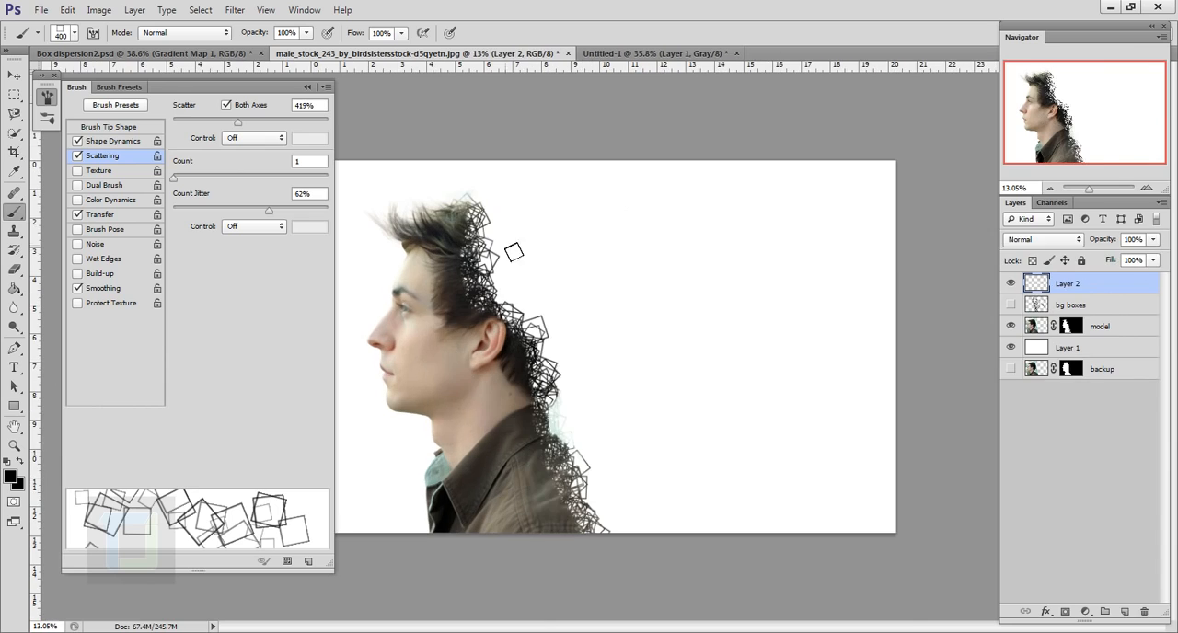
{"action": "mouse_move", "coordinate": [501, 221]}
{"action": "left_mouse_down"}
{"action": "mouse_move", "coordinate": [635, 515]}
{"action": "mouse_move", "coordinate": [589, 469]}
{"action": "left_mouse_up"}
{"action": "left_click_drag", "start_coordinate": [539, 244], "coordinate": [615, 497]}
Enlarge the brush to 700 px and test strokes of large boxes behind the model, undoing each one
{"action": "key", "text": "]"}
{"action": "key", "text": "]"}
{"action": "key", "text": "]"}
{"action": "key", "text": "]"}
{"action": "key", "text": "]"}
{"action": "key", "text": "]"}
{"action": "key", "text": "]"}
{"action": "left_click_drag", "start_coordinate": [543, 248], "coordinate": [635, 414]}
{"action": "key", "text": "ctrl+z"}
{"action": "left_click", "coordinate": [113, 142]}
{"action": "left_click", "coordinate": [102, 215]}
{"action": "left_click_drag", "start_coordinate": [598, 281], "coordinate": [648, 414]}
{"action": "key", "text": "ctrl+z"}
Try the brush with scatter at 452% and higher and at several sizes, undoing the test strokes
{"action": "left_click", "coordinate": [103, 155]}
{"action": "left_click_drag", "start_coordinate": [258, 121], "coordinate": [244, 121]}
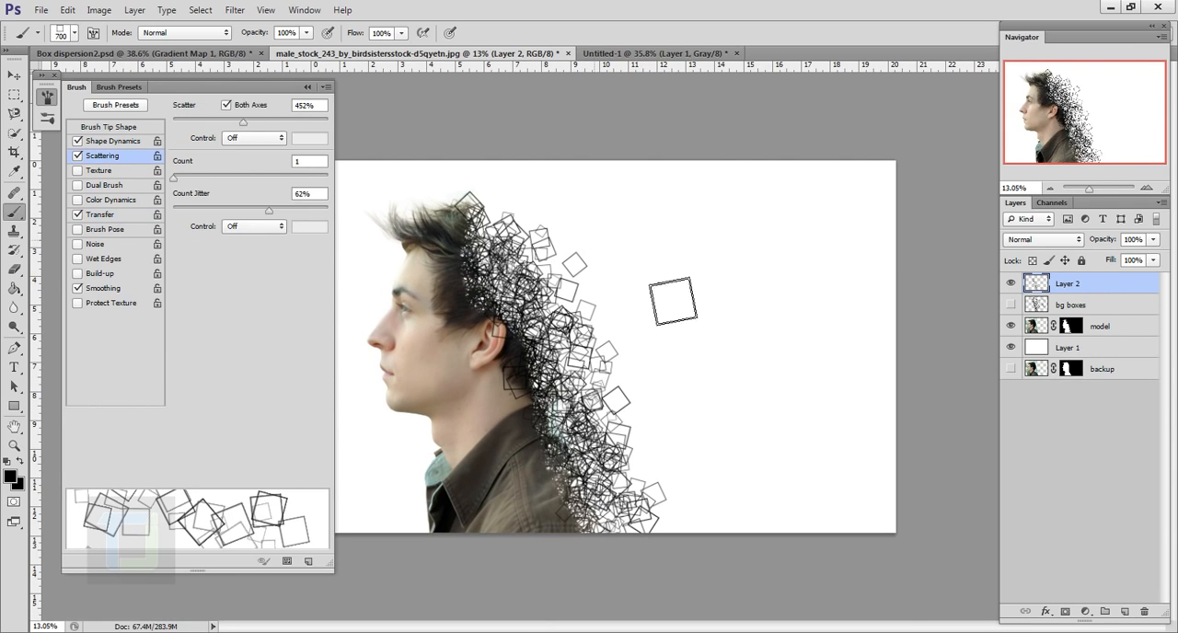
{"action": "left_click", "coordinate": [113, 141]}
{"action": "left_click_drag", "start_coordinate": [327, 122], "coordinate": [292, 121]}
{"action": "mouse_move", "coordinate": [598, 266]}
{"action": "left_mouse_down"}
{"action": "mouse_move", "coordinate": [672, 405]}
{"action": "mouse_move", "coordinate": [701, 328]}
{"action": "mouse_move", "coordinate": [764, 337]}
{"action": "left_mouse_up"}
{"action": "key", "text": "ctrl+z"}
{"action": "key", "text": "["}
{"action": "key", "text": "["}
{"action": "key", "text": "["}
{"action": "key", "text": "["}
{"action": "key", "text": "ctrl+z"}
{"action": "key", "text": "]"}
{"action": "key", "text": "]"}
{"action": "key", "text": "ctrl+z"}
Set the brush's scatter to 829% and paint large and medium boxes across the background behind the model on Layer 2
{"action": "left_click_drag", "start_coordinate": [292, 121], "coordinate": [301, 122]}
{"action": "left_click", "coordinate": [109, 157]}
{"action": "mouse_move", "coordinate": [626, 267]}
{"action": "left_mouse_down"}
{"action": "mouse_move", "coordinate": [771, 367]}
{"action": "mouse_move", "coordinate": [598, 188]}
{"action": "mouse_move", "coordinate": [722, 486]}
{"action": "left_mouse_up"}
{"action": "key", "text": "["}
{"action": "key", "text": "["}
{"action": "left_click_drag", "start_coordinate": [706, 332], "coordinate": [766, 468]}
{"action": "left_click_drag", "start_coordinate": [599, 243], "coordinate": [585, 266]}
{"action": "scroll", "coordinate": [589, 267], "scroll_direction": "up", "scroll_amount": 2}
{"action": "left_click", "coordinate": [798, 221]}
{"action": "scroll", "coordinate": [589, 312], "scroll_direction": "down", "scroll_amount": 2}
{"action": "scroll", "coordinate": [552, 368], "scroll_direction": "up", "scroll_amount": 3}
Reduce the brush to 150 px and paint small scattered boxes along the back of the head, neck and jacket
{"action": "left_click_drag", "start_coordinate": [504, 396], "coordinate": [545, 533]}
{"action": "key", "text": "["}
{"action": "key", "text": "["}
{"action": "key", "text": "["}
{"action": "key", "text": "["}
{"action": "left_click_drag", "start_coordinate": [543, 451], "coordinate": [469, 216]}
{"action": "scroll", "coordinate": [528, 253], "scroll_direction": "down", "scroll_amount": 4}
{"action": "scroll", "coordinate": [575, 293], "scroll_direction": "up", "scroll_amount": 3}
{"action": "left_click_drag", "start_coordinate": [578, 304], "coordinate": [554, 517]}
{"action": "scroll", "coordinate": [588, 479], "scroll_direction": "down", "scroll_amount": 3}
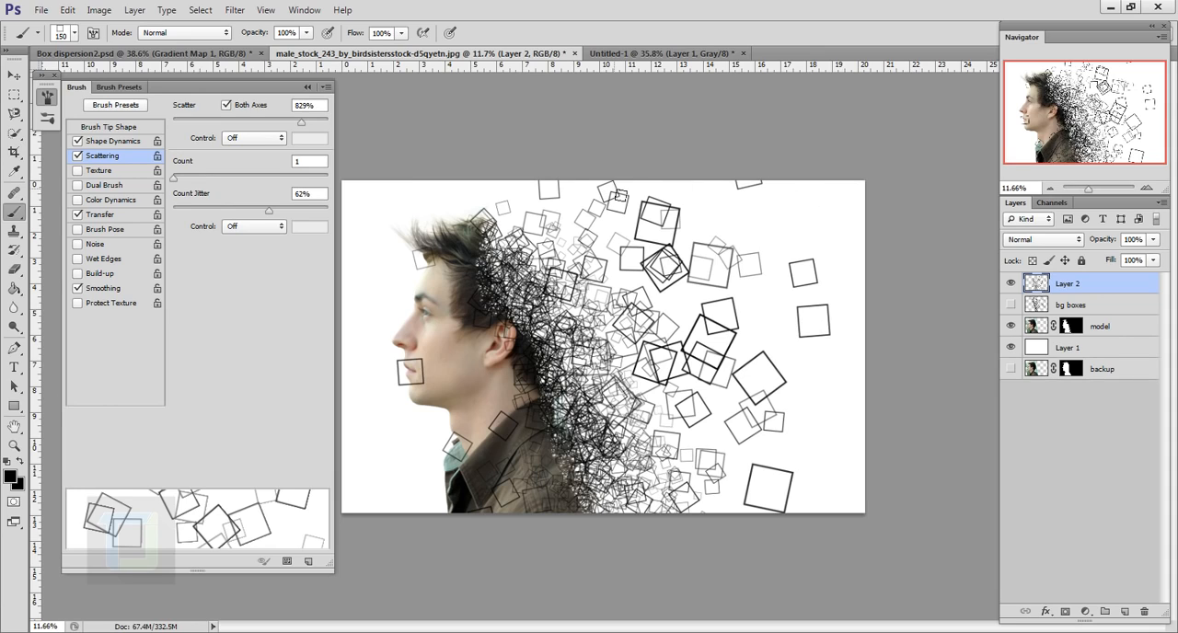
Erase the stray boxes covering the model's face, forehead, ear, neck and jacket on Layer 2 with the Eraser
{"action": "left_click", "coordinate": [14, 268]}
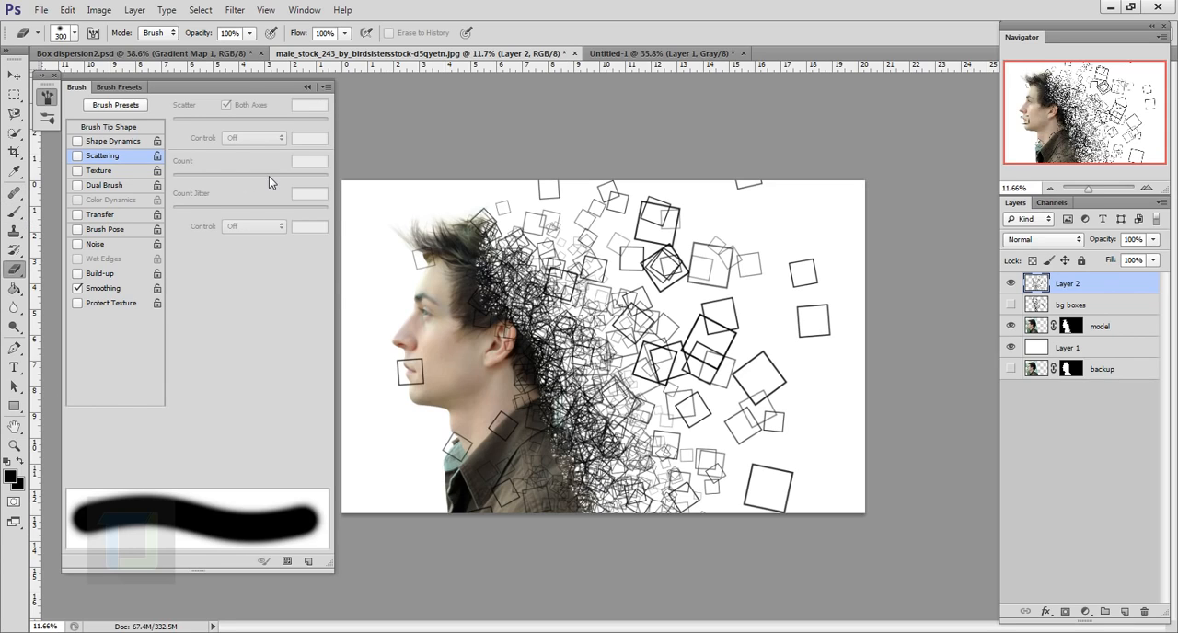
{"action": "scroll", "coordinate": [410, 378], "scroll_direction": "up", "scroll_amount": 2}
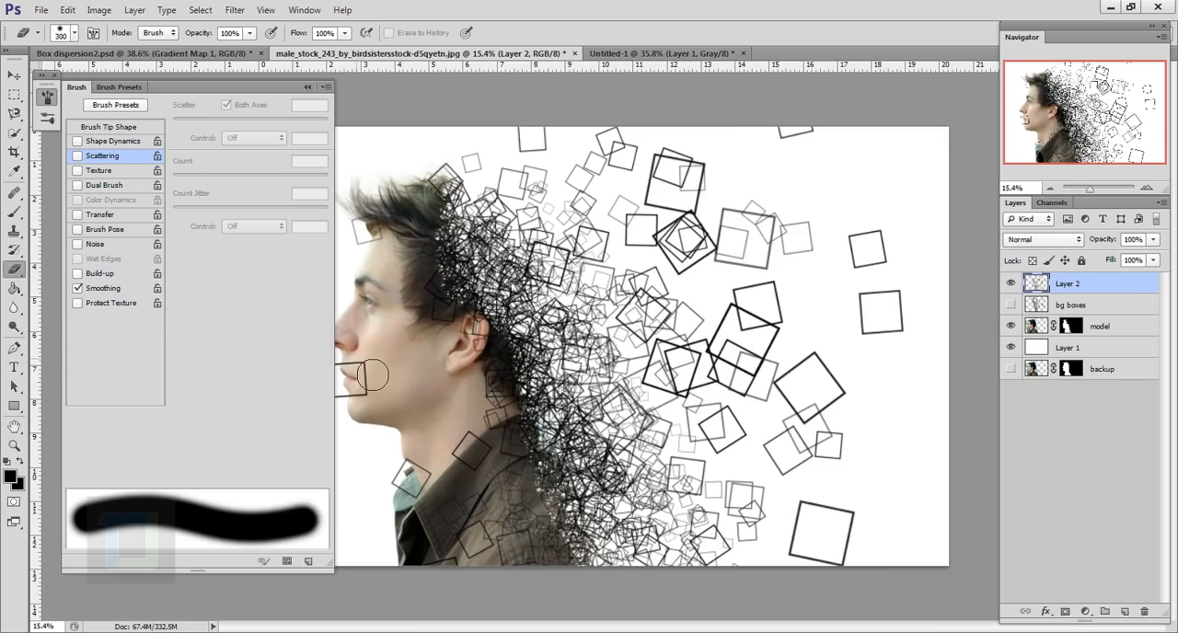
{"action": "scroll", "coordinate": [404, 390], "scroll_direction": "down", "scroll_amount": 1}
{"action": "scroll", "coordinate": [533, 519], "scroll_direction": "up", "scroll_amount": 4}
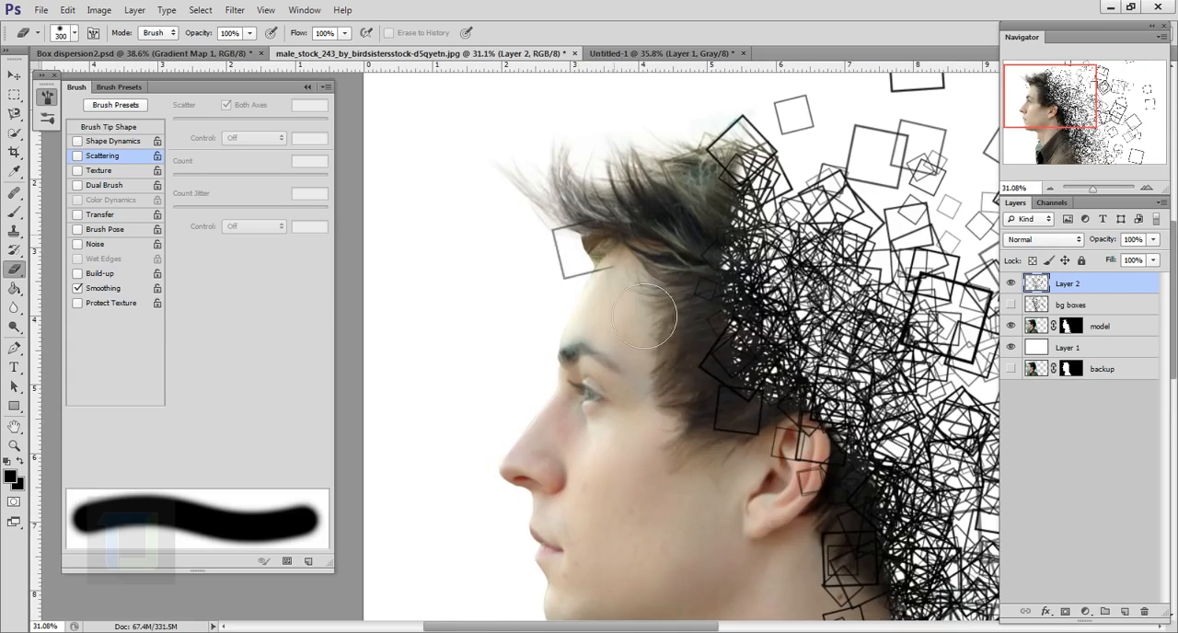
{"action": "right_click", "coordinate": [623, 252]}
{"action": "left_click_drag", "start_coordinate": [681, 325], "coordinate": [704, 326]}
{"action": "key", "text": "Return"}
{"action": "left_click_drag", "start_coordinate": [809, 547], "coordinate": [732, 248]}
{"action": "mouse_move", "coordinate": [826, 475]}
{"action": "left_mouse_down"}
{"action": "mouse_move", "coordinate": [768, 337]}
{"action": "mouse_move", "coordinate": [756, 453]}
{"action": "left_mouse_up"}
{"action": "left_click_drag", "start_coordinate": [732, 324], "coordinate": [755, 420]}
{"action": "scroll", "coordinate": [755, 420], "scroll_direction": "down", "scroll_amount": 5}
{"action": "scroll", "coordinate": [635, 510], "scroll_direction": "up", "scroll_amount": 1}
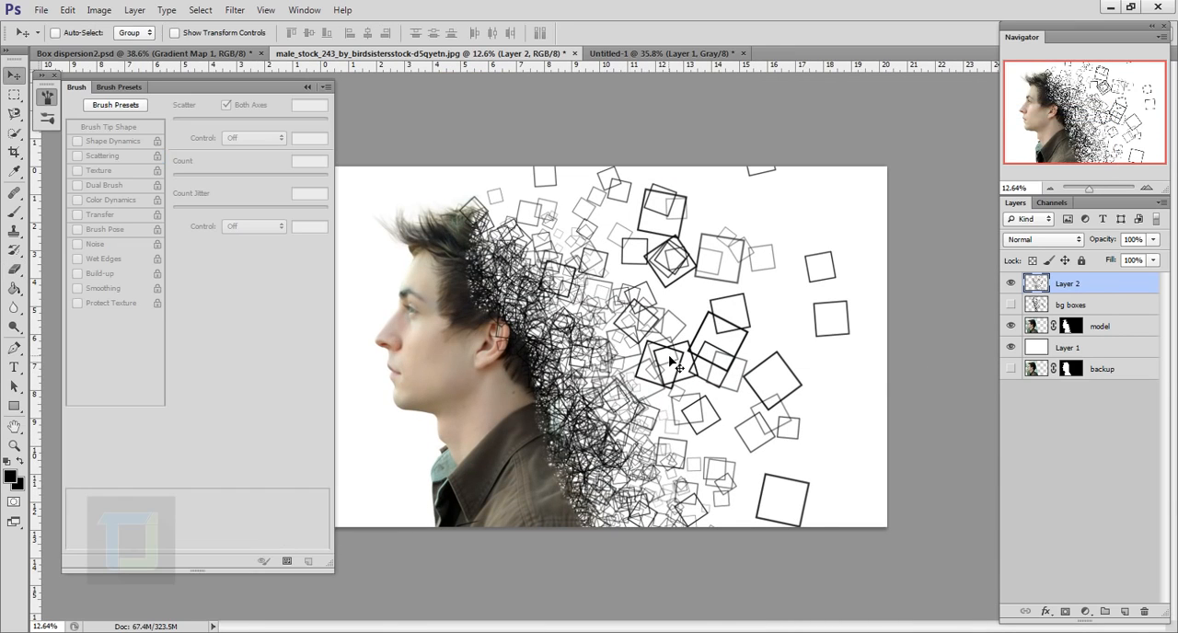
Close the brush settings and move the Layer 2 boxes slightly left, closer to the model's head
{"action": "key", "text": "F5"}
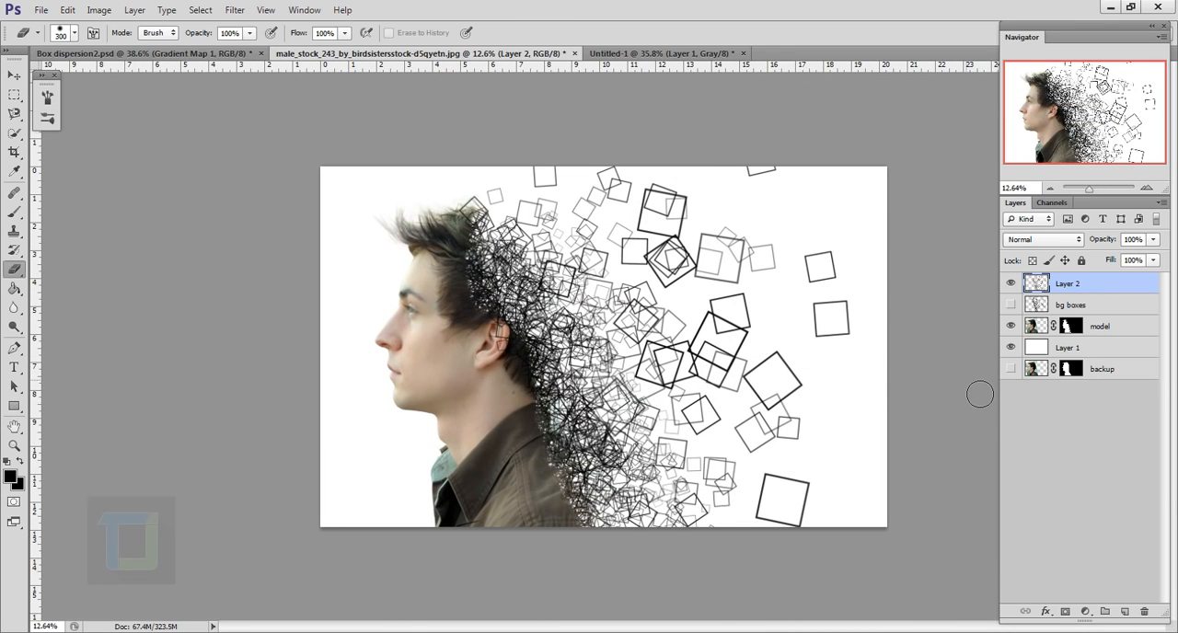
{"action": "left_click", "coordinate": [13, 76]}
{"action": "key", "text": "shift"}
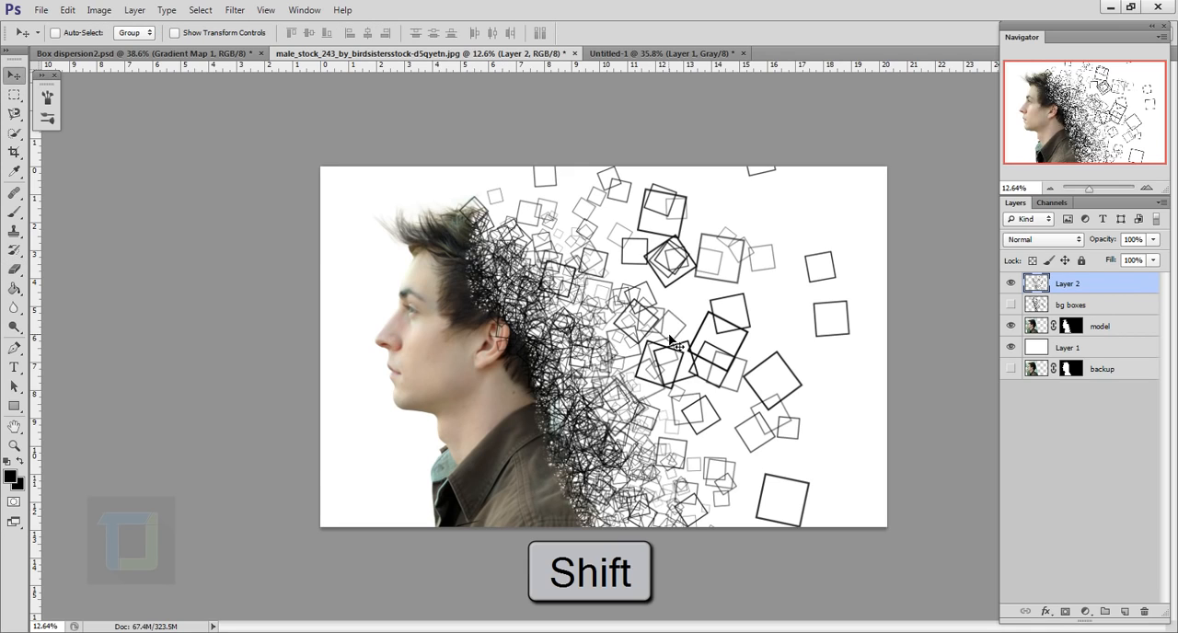
{"action": "left_click_drag", "start_coordinate": [673, 380], "coordinate": [642, 372]}
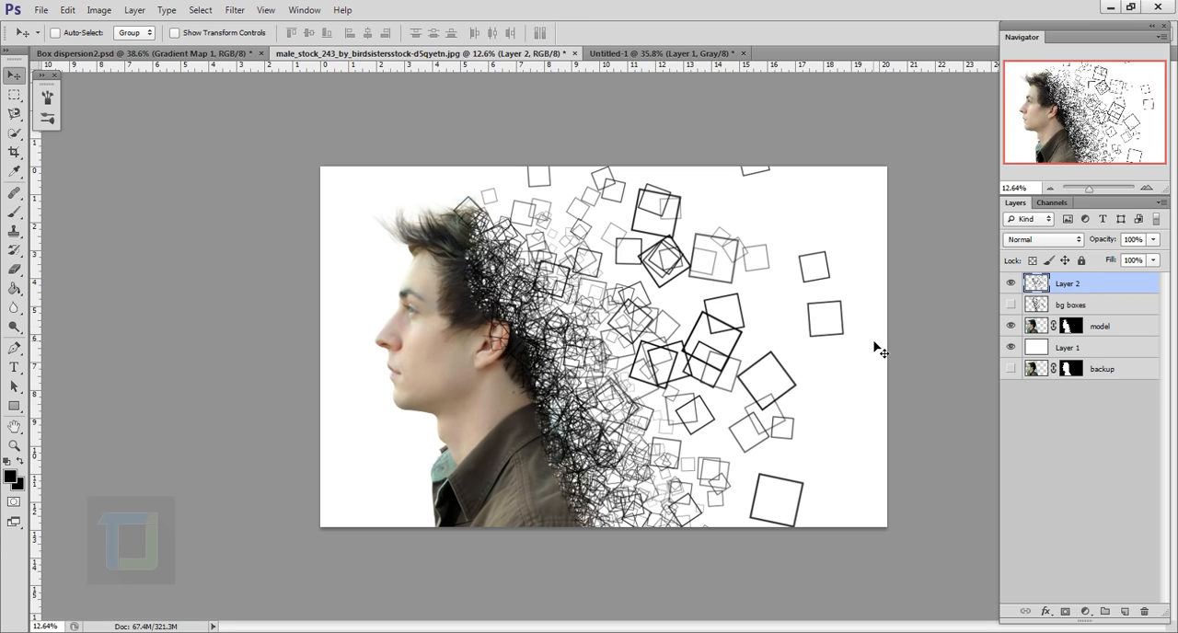
Erase the cut-off boxes along the upper edge of the canvas on Layer 2 with the Eraser
{"action": "left_click", "coordinate": [13, 269]}
{"action": "scroll", "coordinate": [657, 113], "scroll_direction": "up", "scroll_amount": 3}
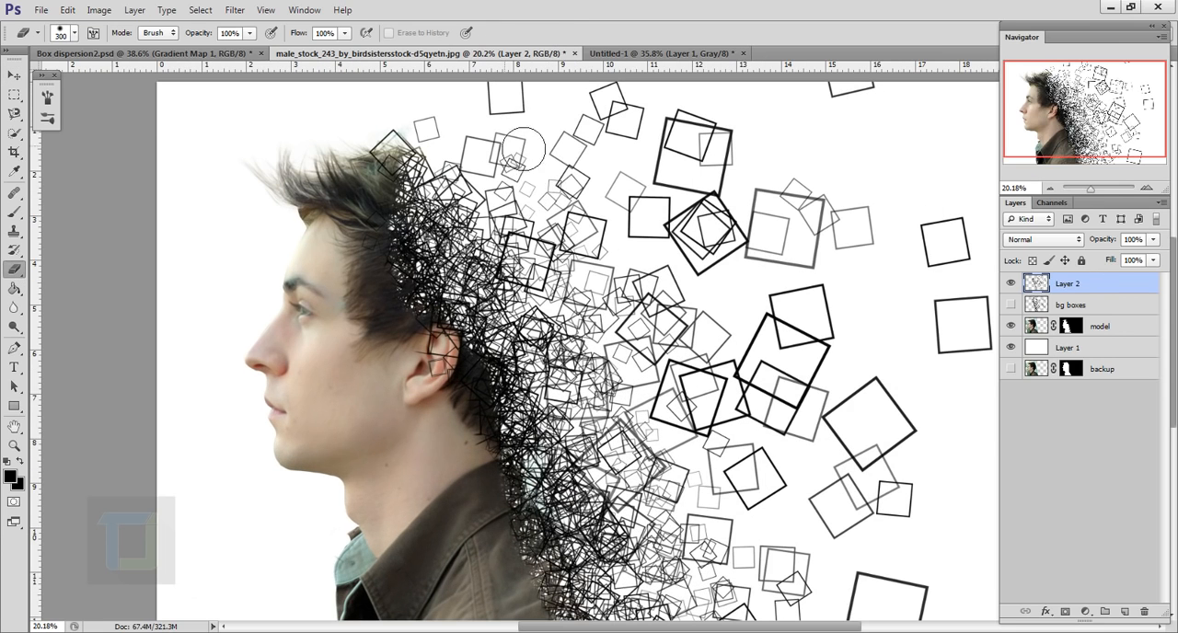
{"action": "left_click_drag", "start_coordinate": [729, 103], "coordinate": [702, 219]}
{"action": "left_click_drag", "start_coordinate": [486, 224], "coordinate": [512, 241]}
{"action": "scroll", "coordinate": [519, 234], "scroll_direction": "down", "scroll_amount": 5}
{"action": "scroll", "coordinate": [927, 376], "scroll_direction": "up", "scroll_amount": 3}
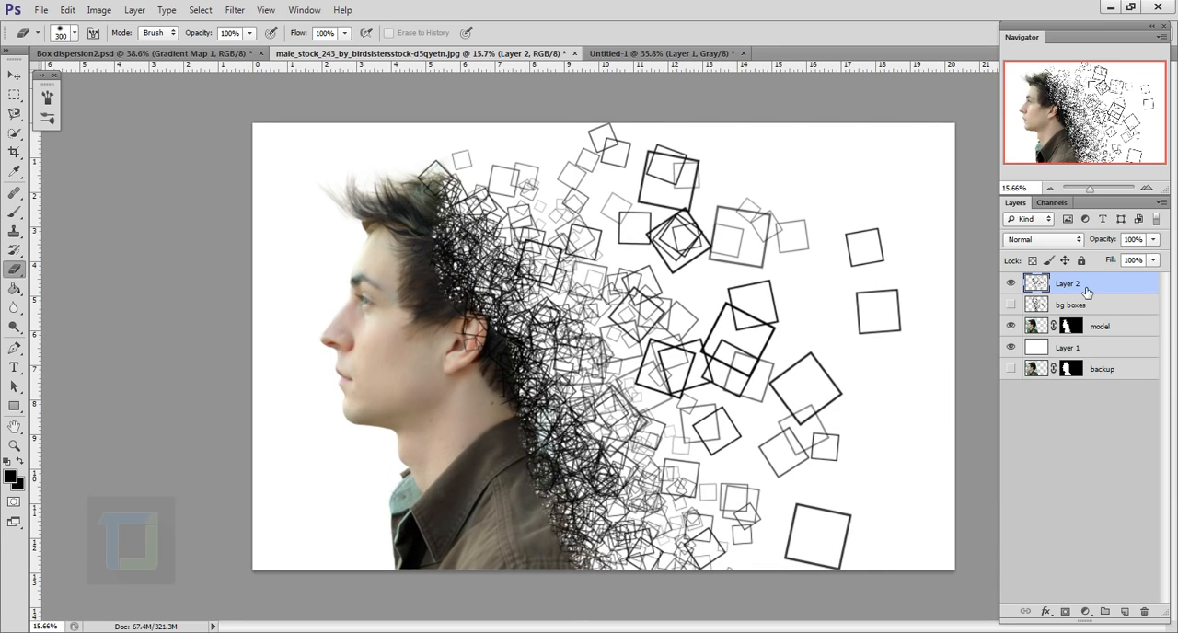
Add a Black & White adjustment layer with the default preset above Layer 2 and compare the image with and without it
{"action": "left_click", "coordinate": [1086, 611]}
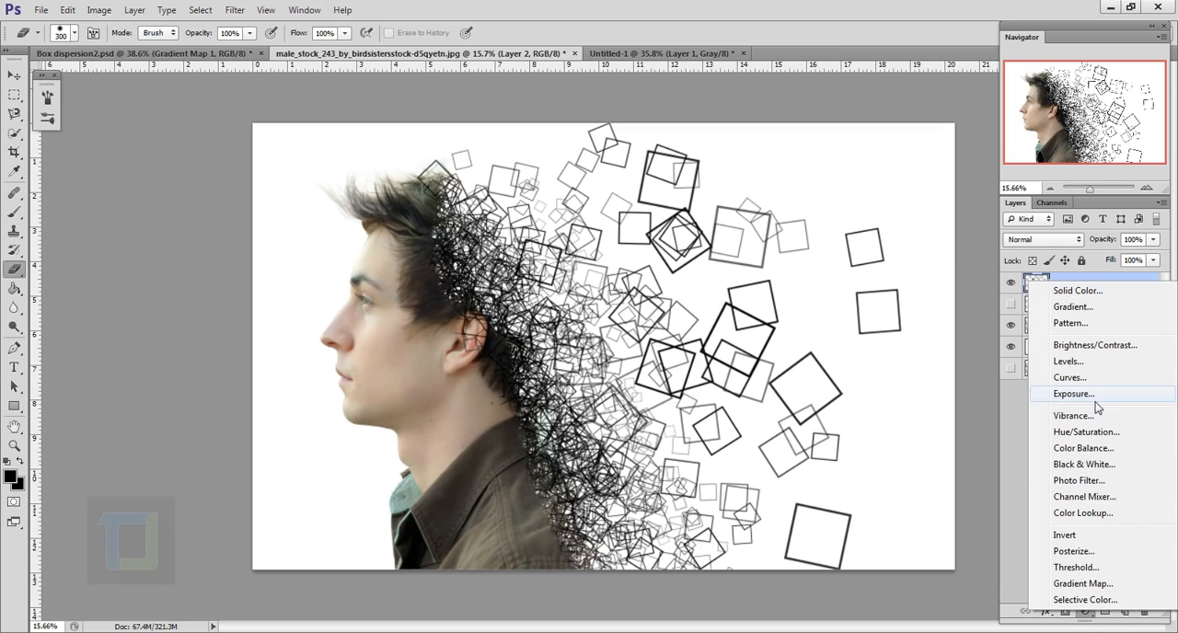
{"action": "left_click", "coordinate": [1073, 465]}
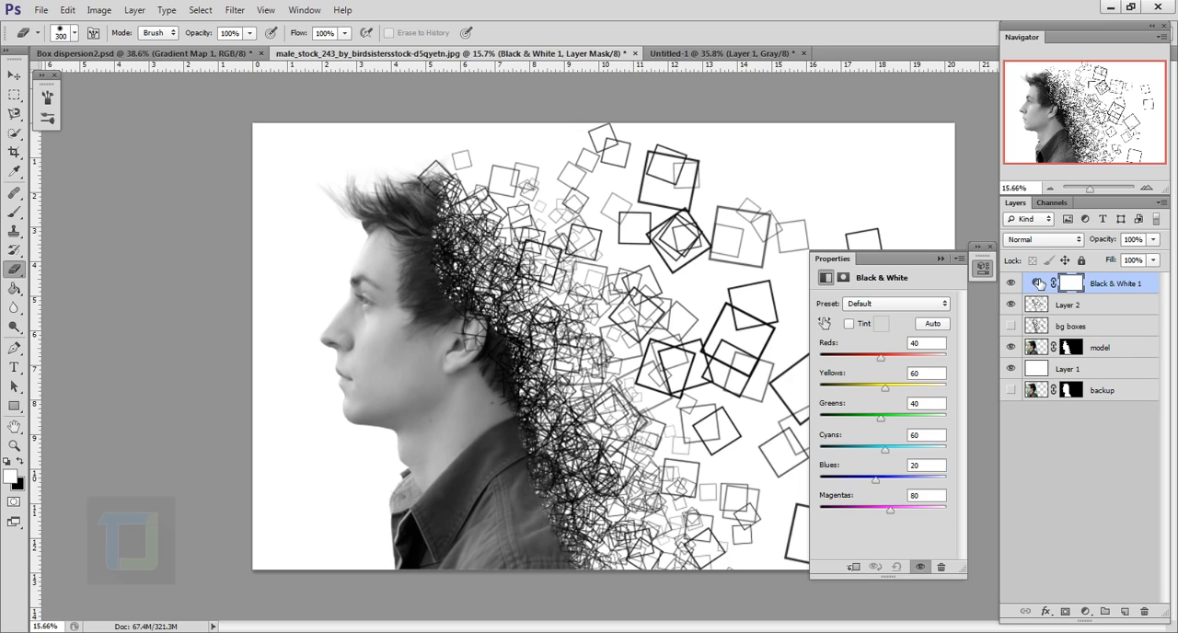
{"action": "left_click", "coordinate": [1011, 284]}
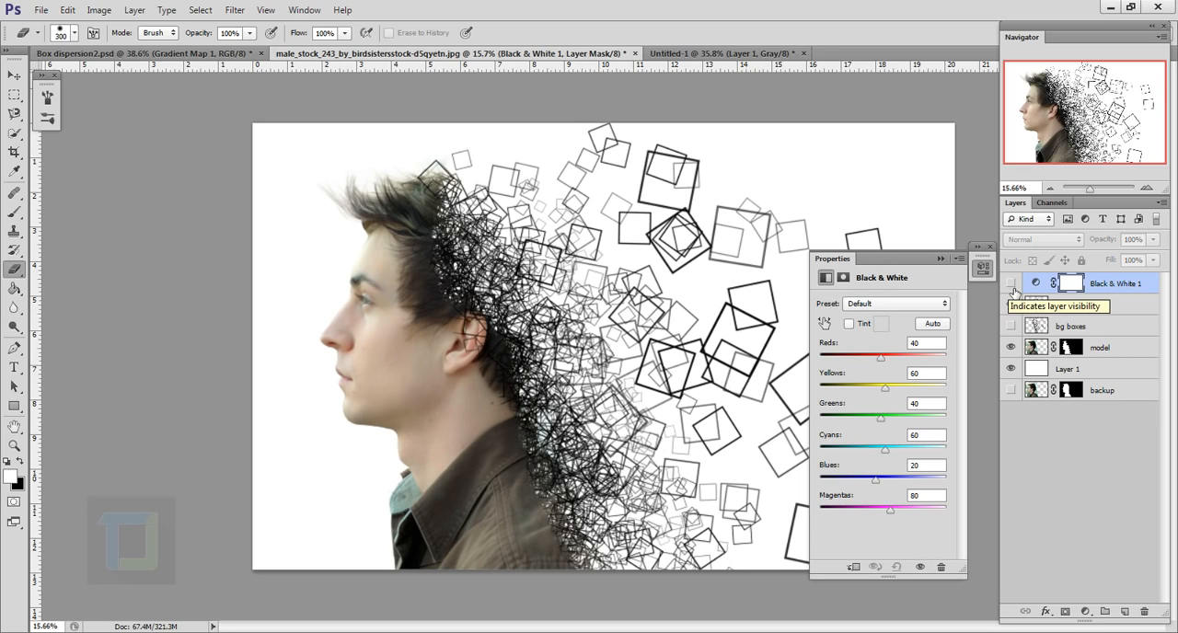
{"action": "left_click", "coordinate": [1011, 286]}
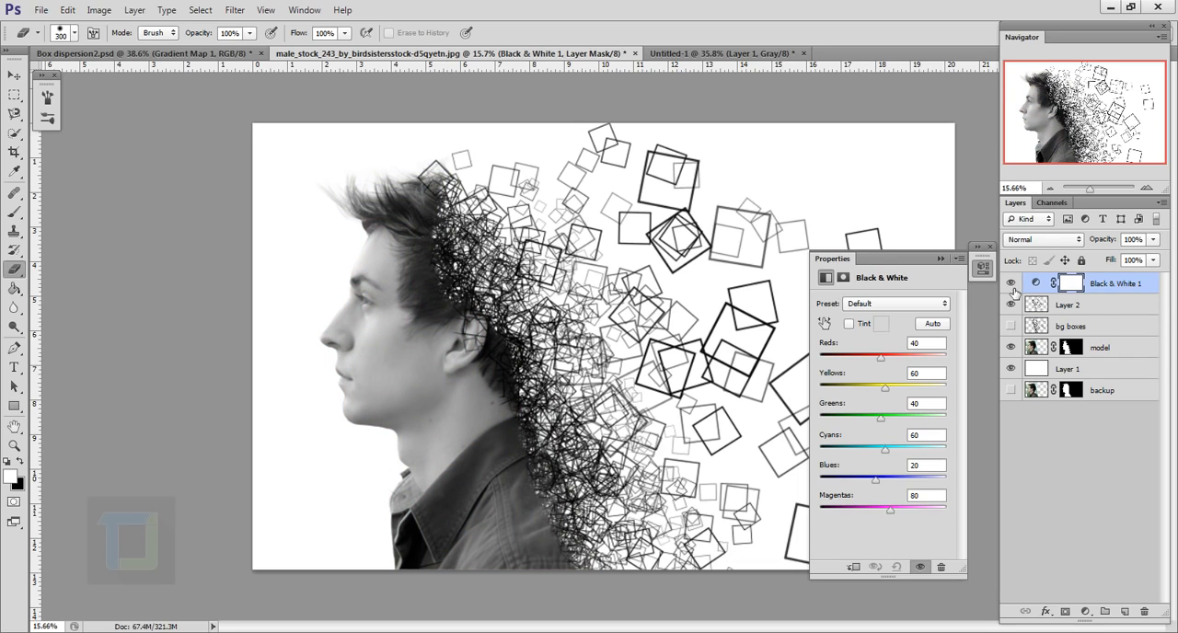
{"action": "left_click", "coordinate": [1011, 285]}
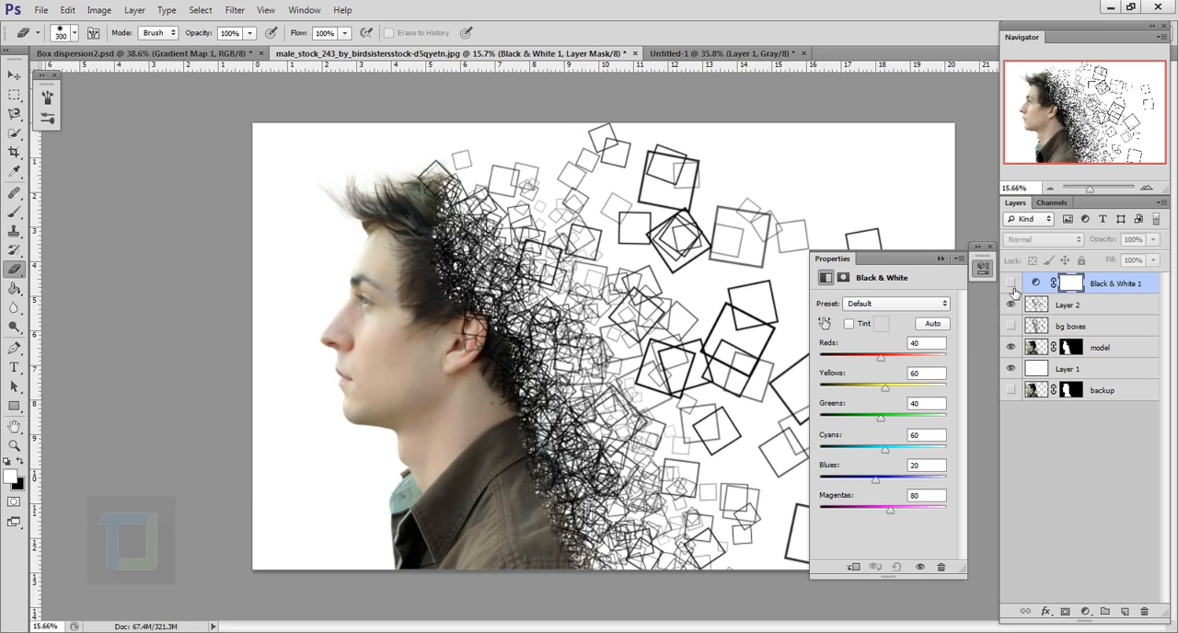
{"action": "left_click", "coordinate": [1011, 285]}
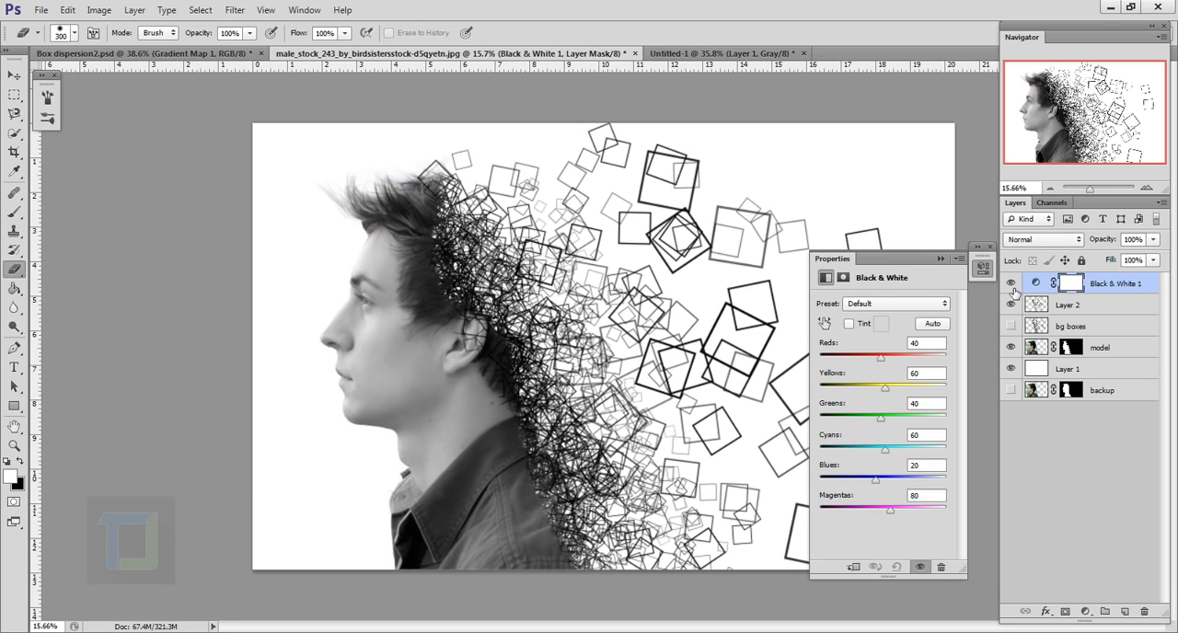
Add a Curves adjustment layer above the Black & White one and raise its highlight point to input 183, output 197
{"action": "left_click", "coordinate": [1083, 611]}
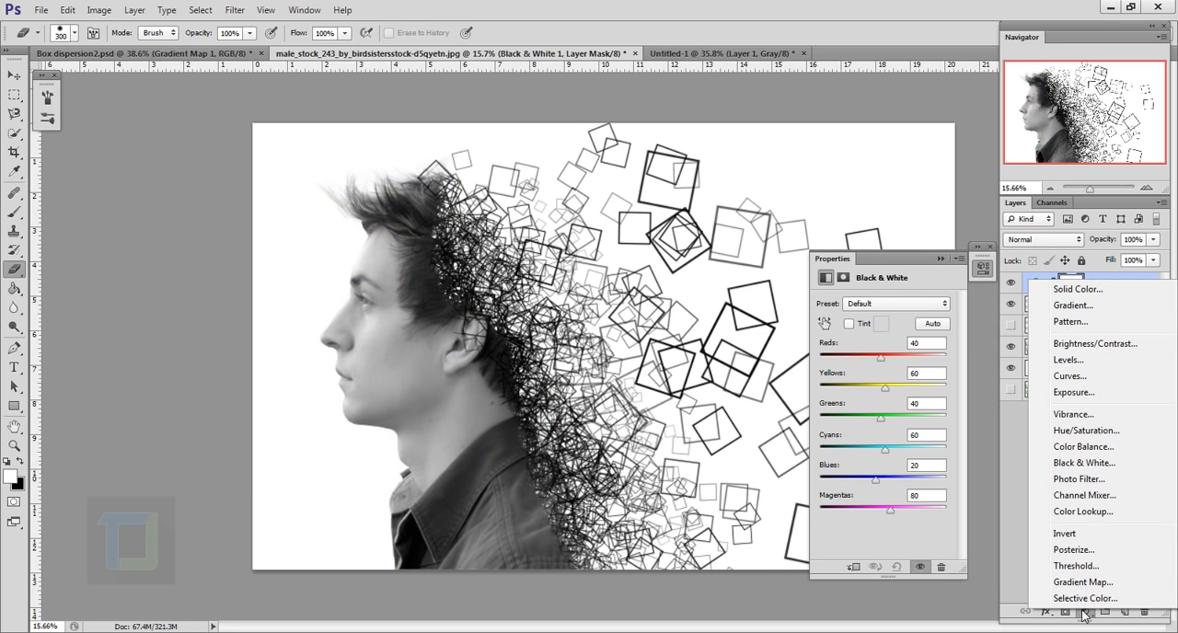
{"action": "left_click", "coordinate": [1069, 375]}
{"action": "left_click_drag", "start_coordinate": [922, 367], "coordinate": [922, 366]}
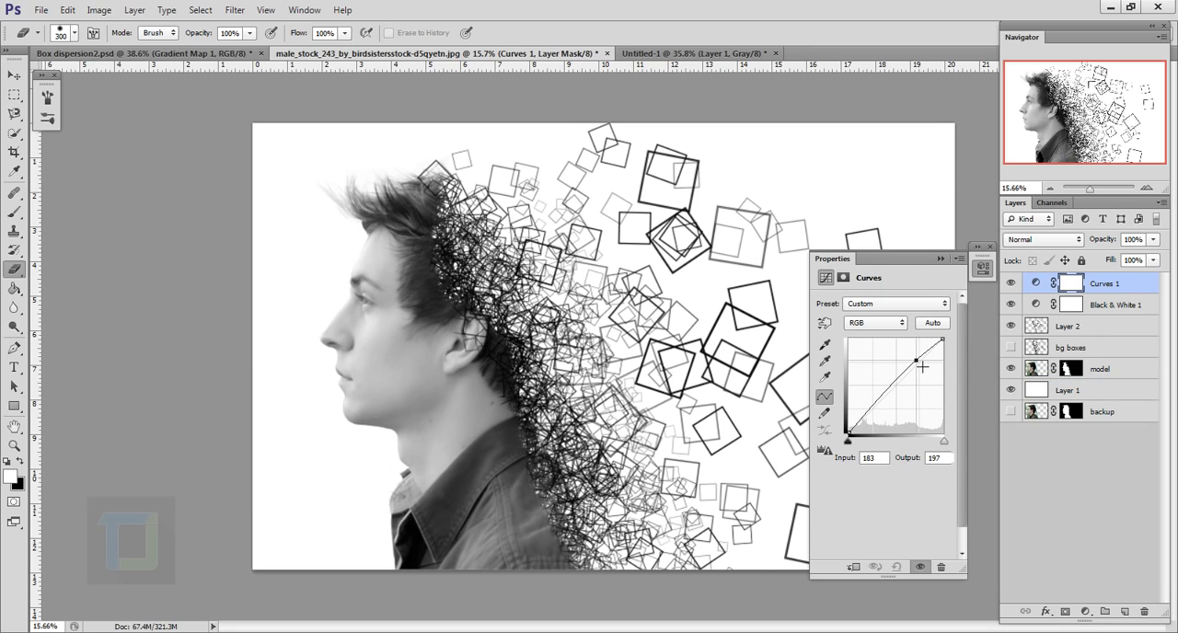
Add a shadow point at input 48 to the curve, raise it slightly, and fine-tune the highlight point before collapsing the properties
{"action": "left_click", "coordinate": [866, 416]}
{"action": "key", "text": "Up"}
{"action": "key", "text": "Up"}
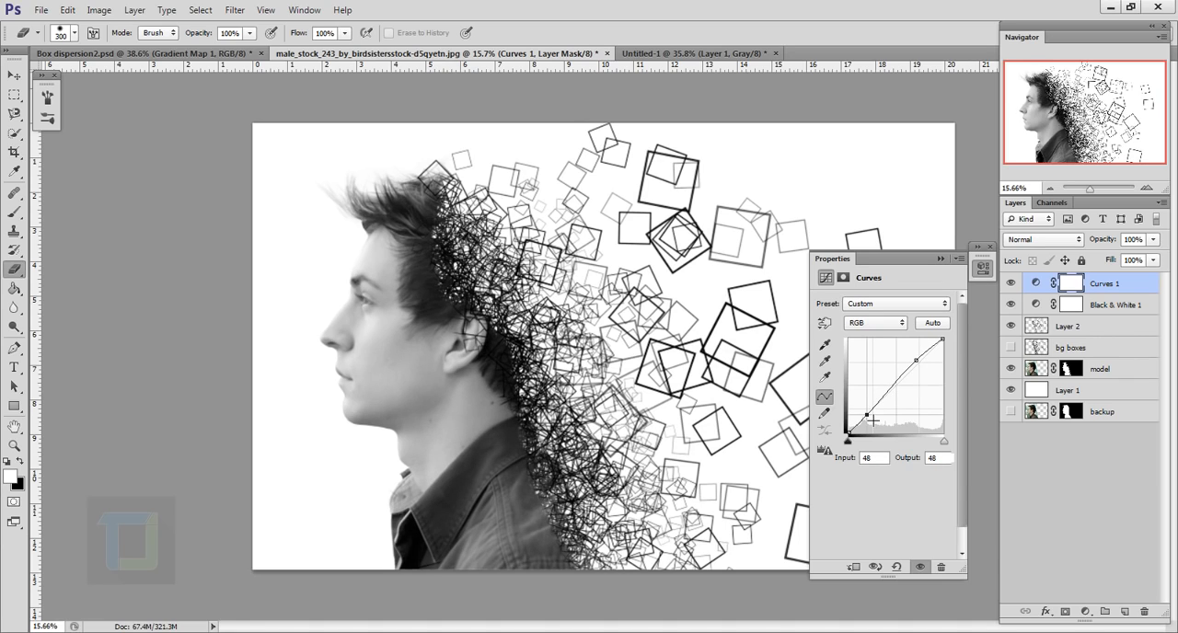
{"action": "key", "text": "Up"}
{"action": "key", "text": "Up"}
{"action": "key", "text": "Up"}
{"action": "key", "text": "Up"}
{"action": "left_click", "coordinate": [915, 361]}
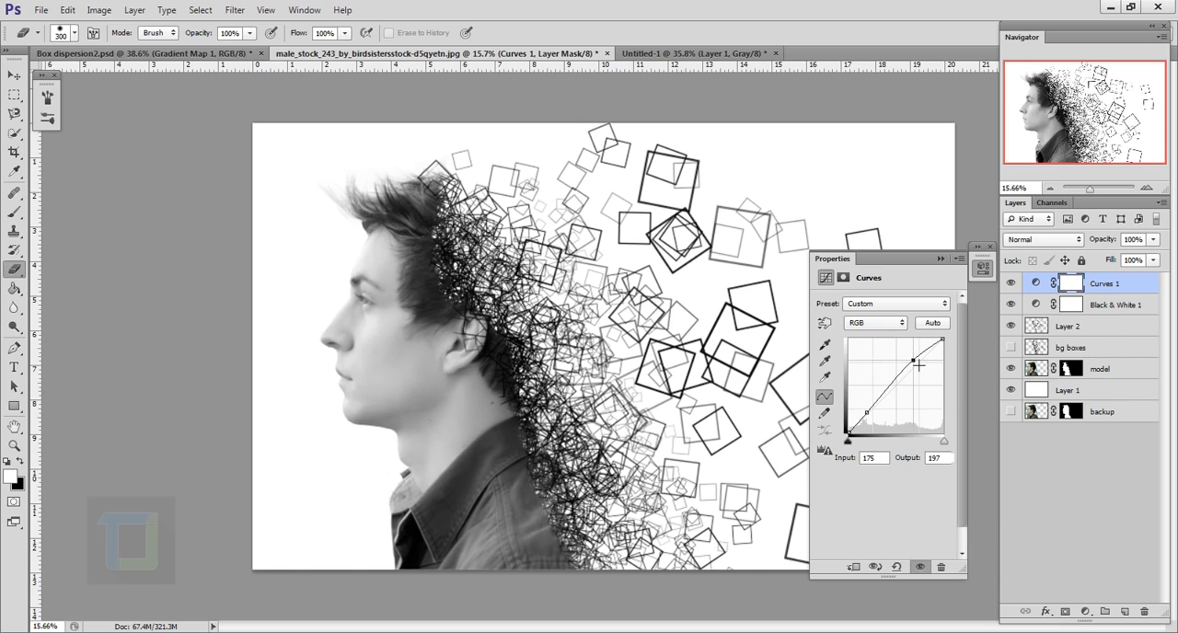
{"action": "left_click_drag", "start_coordinate": [918, 365], "coordinate": [921, 366]}
{"action": "left_click", "coordinate": [989, 247]}
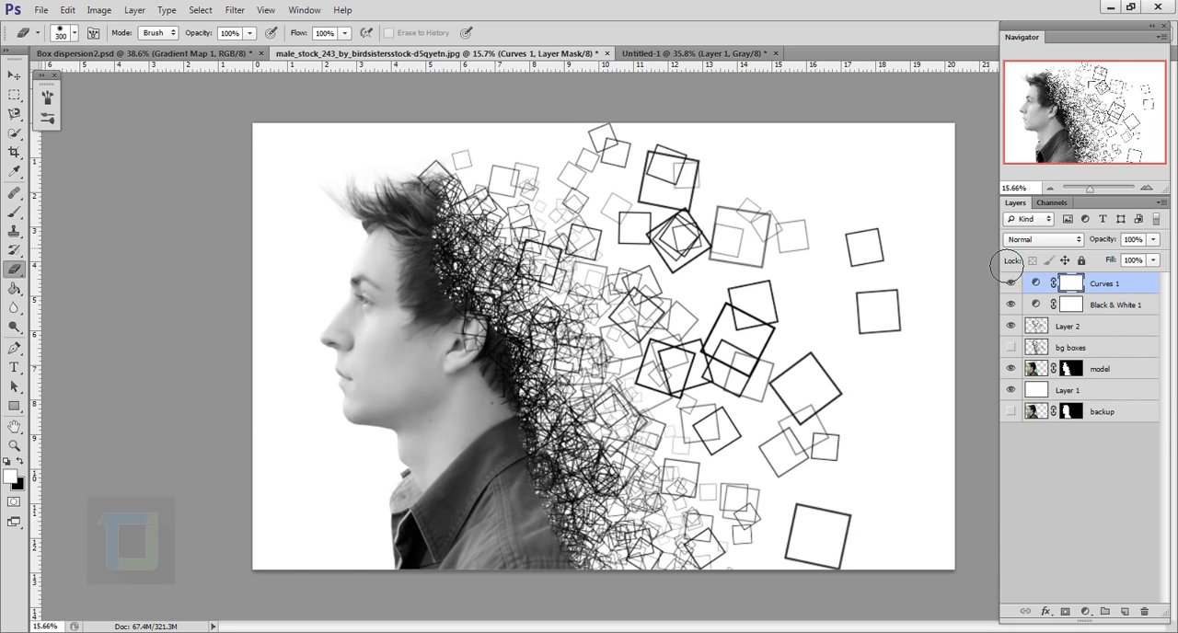
Add a Gradient Overlay to the white background Layer 1 using a reversed black-to-white gradient in Radial style
{"action": "left_click", "coordinate": [1124, 394]}
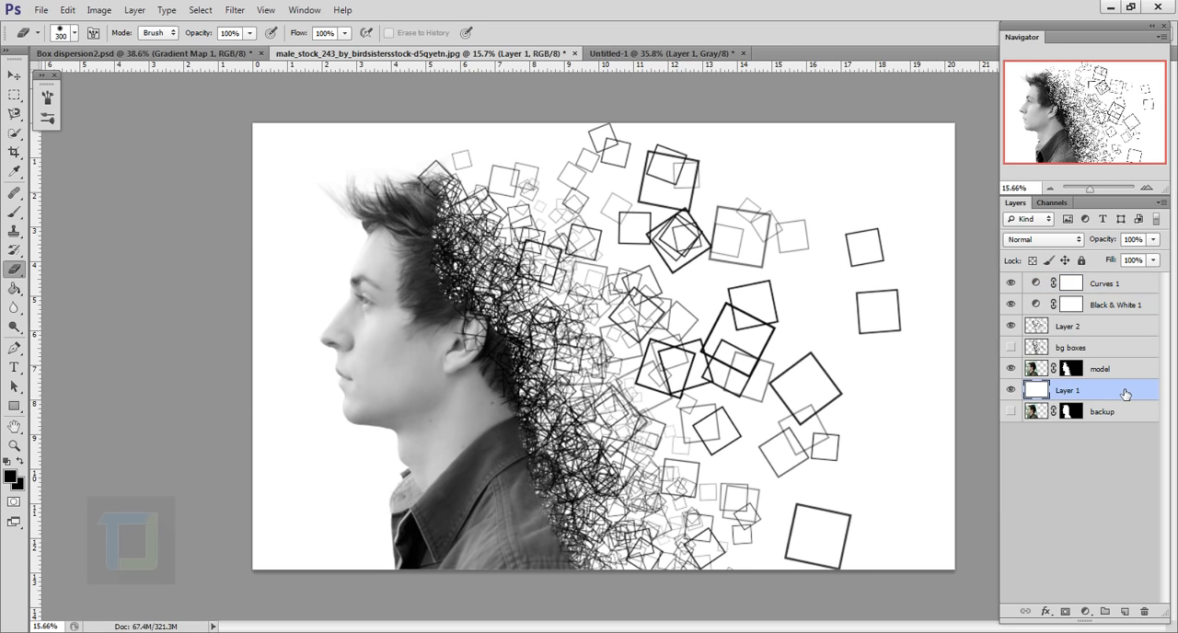
{"action": "double_click", "coordinate": [1138, 393]}
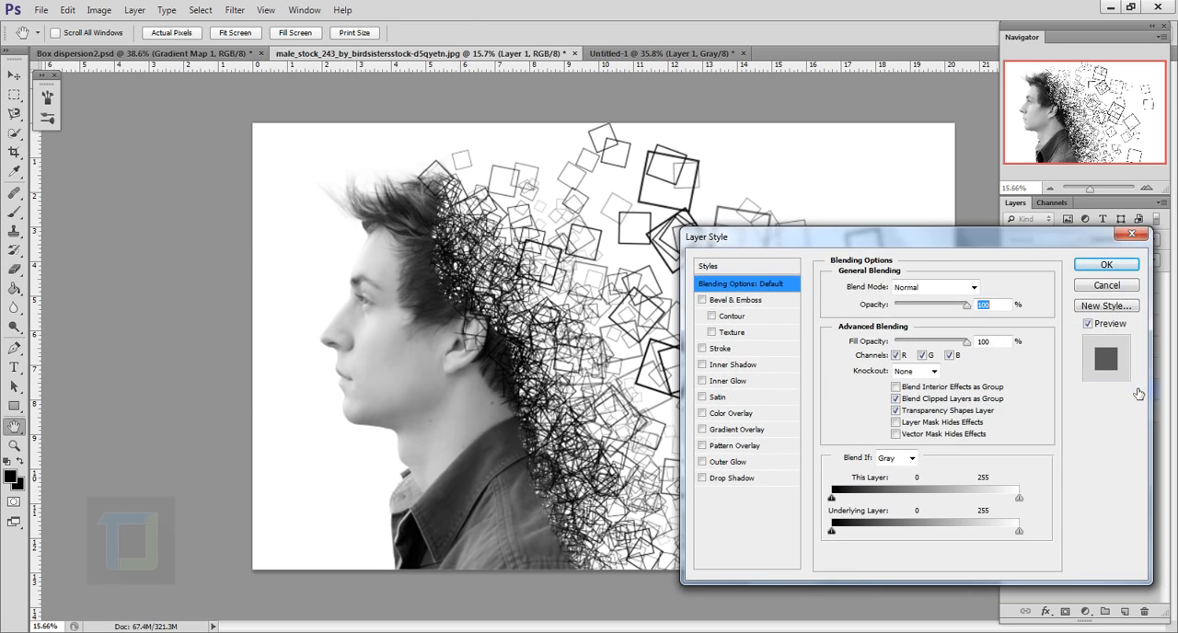
{"action": "left_click", "coordinate": [726, 429]}
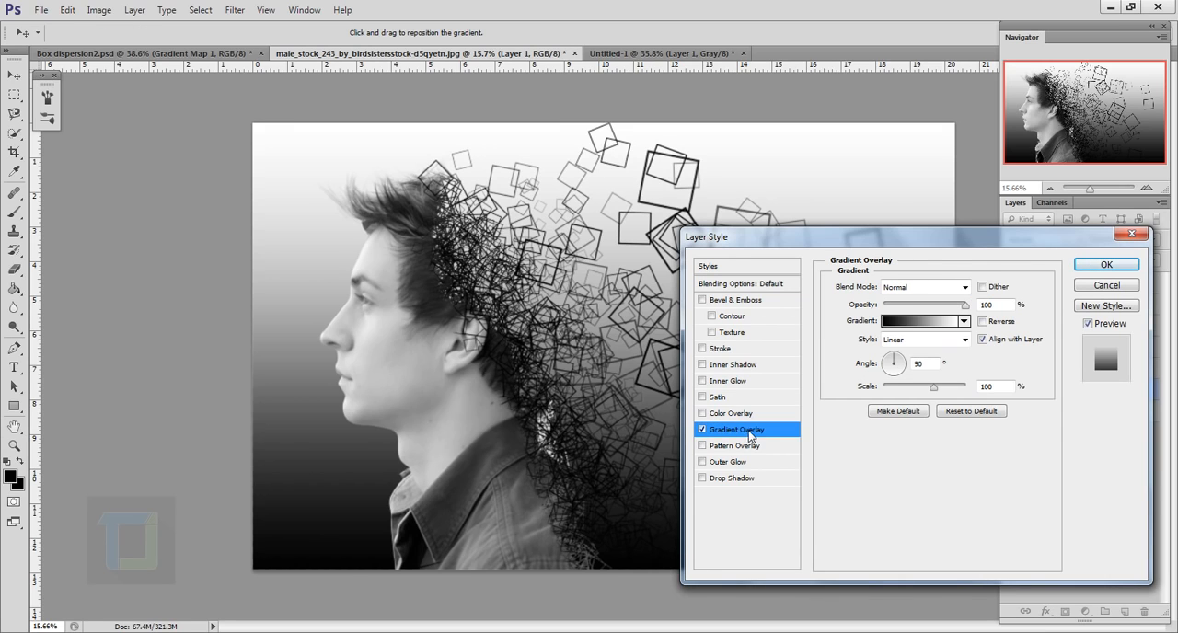
{"action": "left_click", "coordinate": [915, 340]}
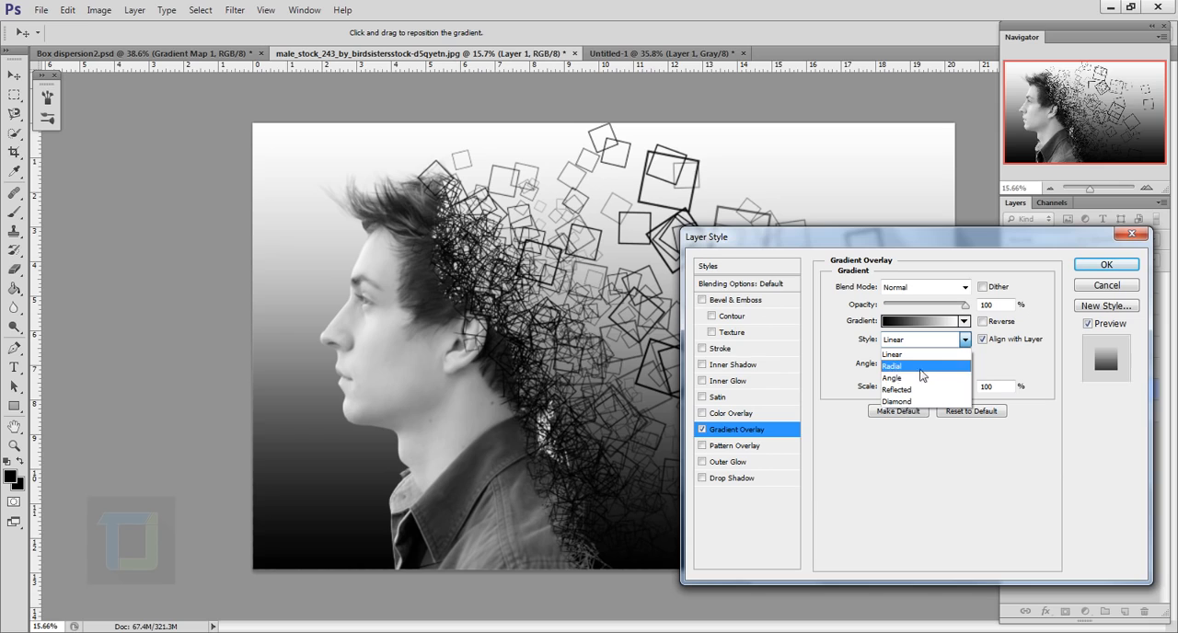
{"action": "left_click", "coordinate": [906, 366]}
{"action": "left_click", "coordinate": [981, 321]}
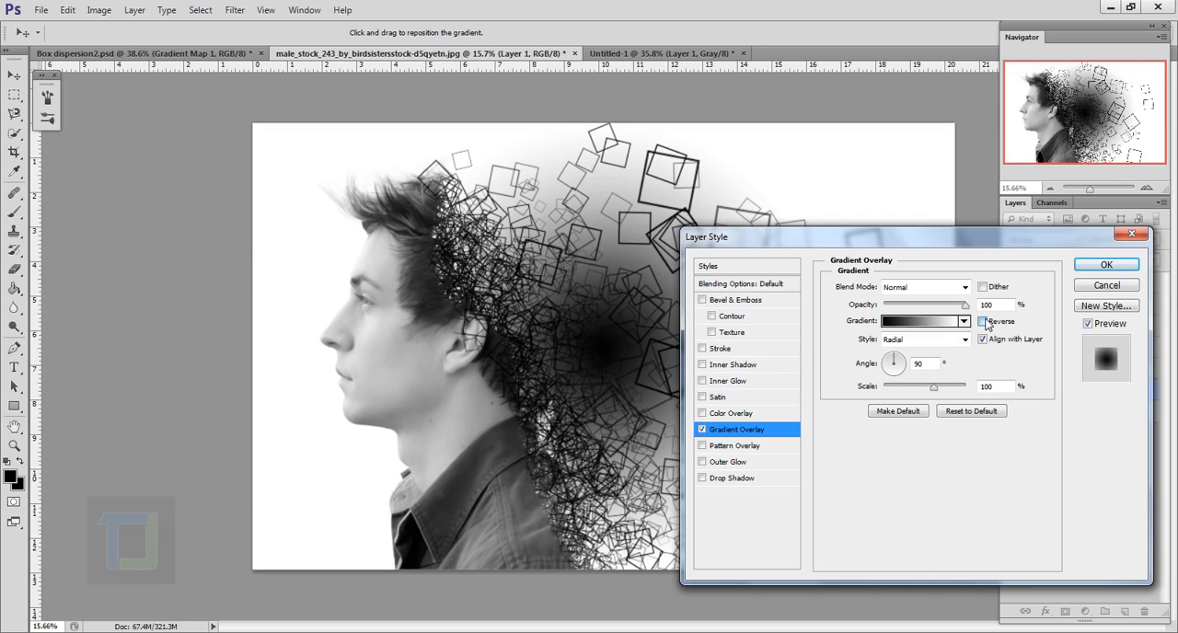
Set the overlay's scale to 150%, angle to 180° and opacity to 32%, apply it, and compare the background with and without the effect
{"action": "left_click_drag", "start_coordinate": [935, 388], "coordinate": [870, 368]}
{"action": "type", "text": "180"}
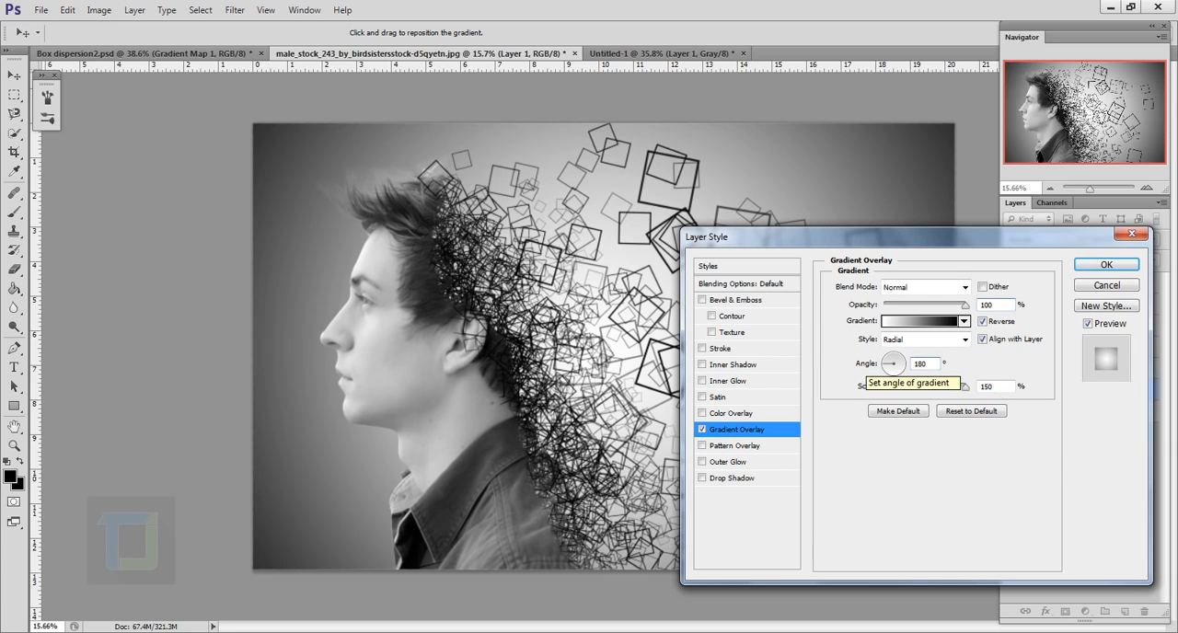
{"action": "left_click", "coordinate": [906, 306]}
{"action": "left_click_drag", "start_coordinate": [907, 308], "coordinate": [911, 310]}
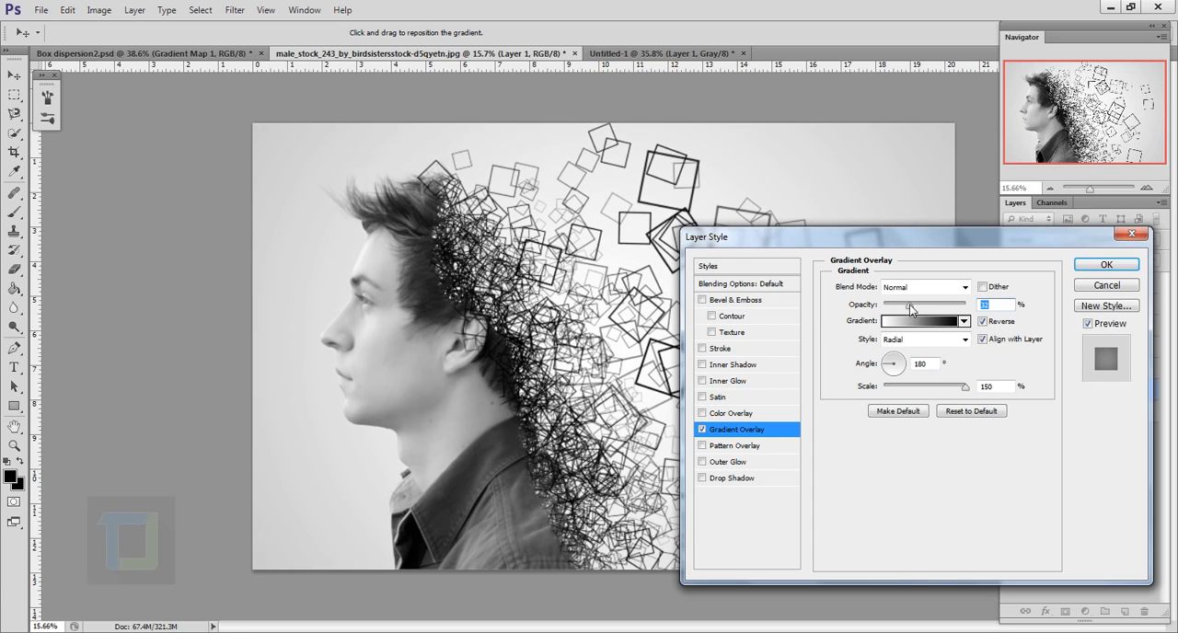
{"action": "left_click", "coordinate": [1084, 267]}
{"action": "key", "text": "e"}
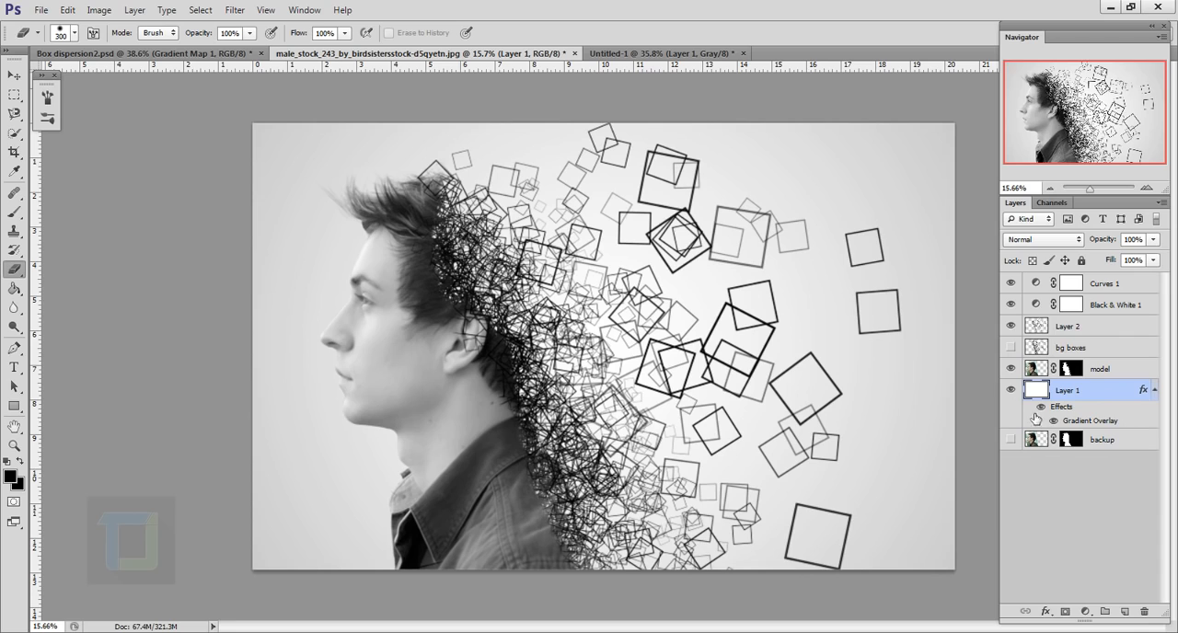
{"action": "left_click", "coordinate": [1042, 407]}
{"action": "left_click", "coordinate": [1043, 408]}
Add a Gradient Map adjustment layer above Curves 1 using the Violet, Orange preset and close its properties
{"action": "left_click", "coordinate": [1110, 286]}
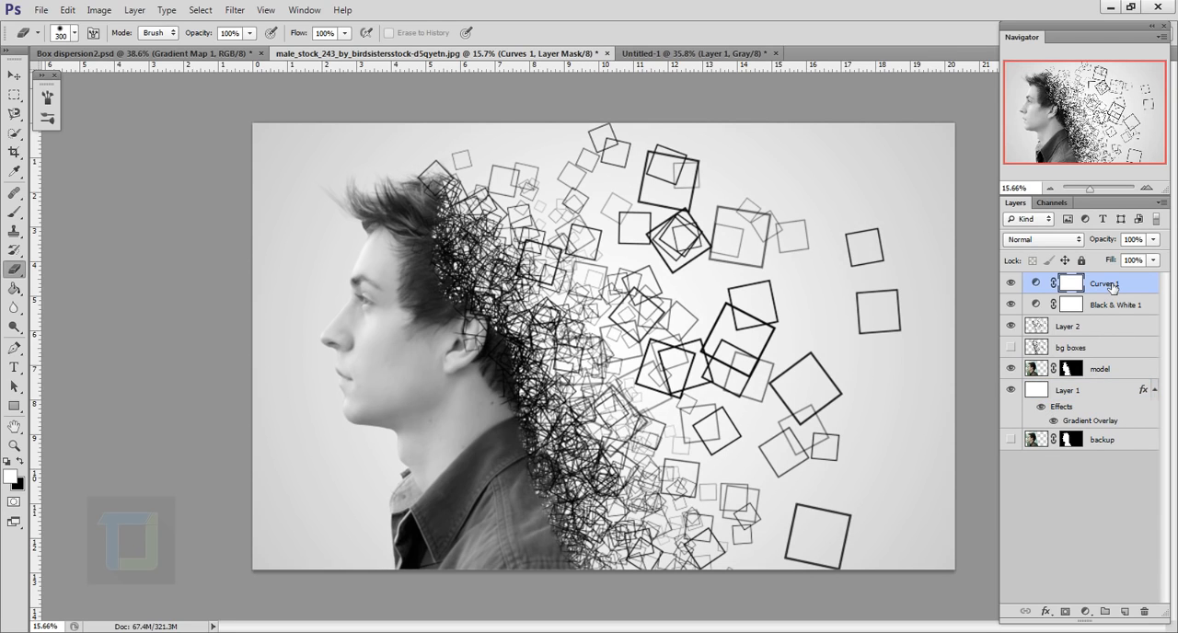
{"action": "left_click", "coordinate": [1085, 612]}
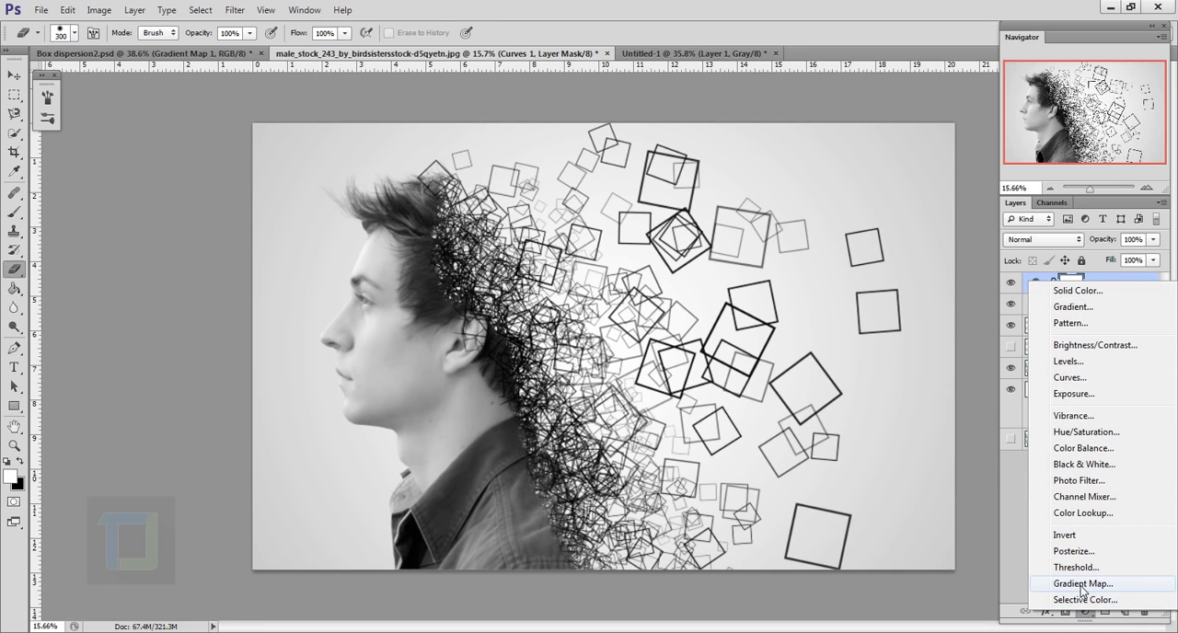
{"action": "left_click", "coordinate": [1082, 583]}
{"action": "left_click", "coordinate": [887, 309]}
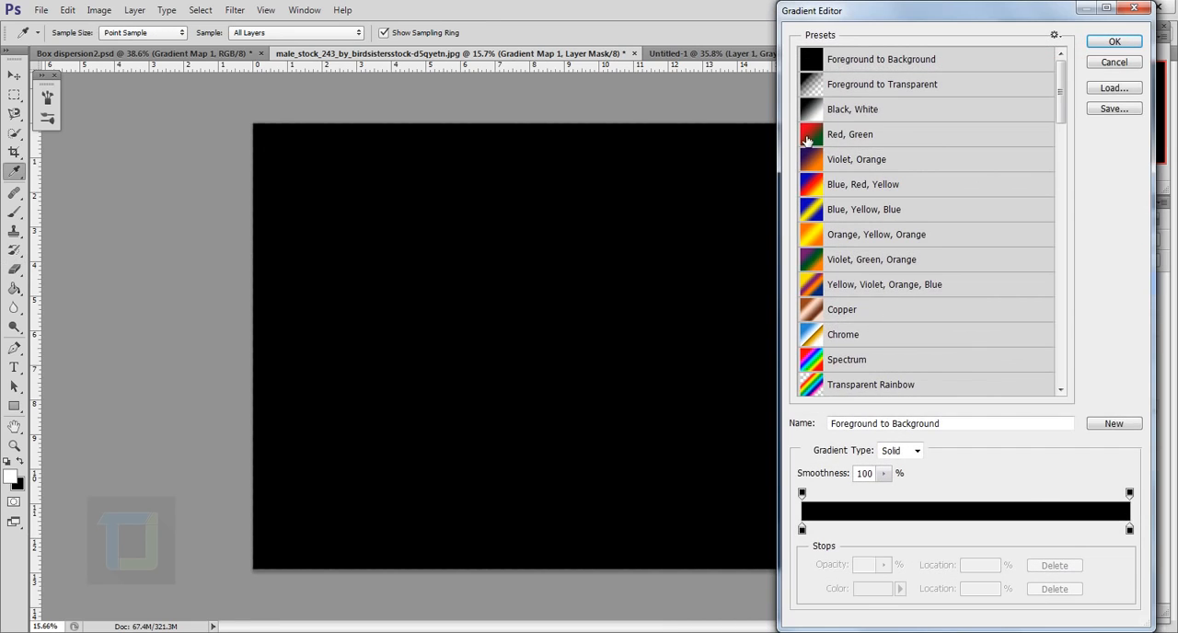
{"action": "left_click", "coordinate": [880, 168]}
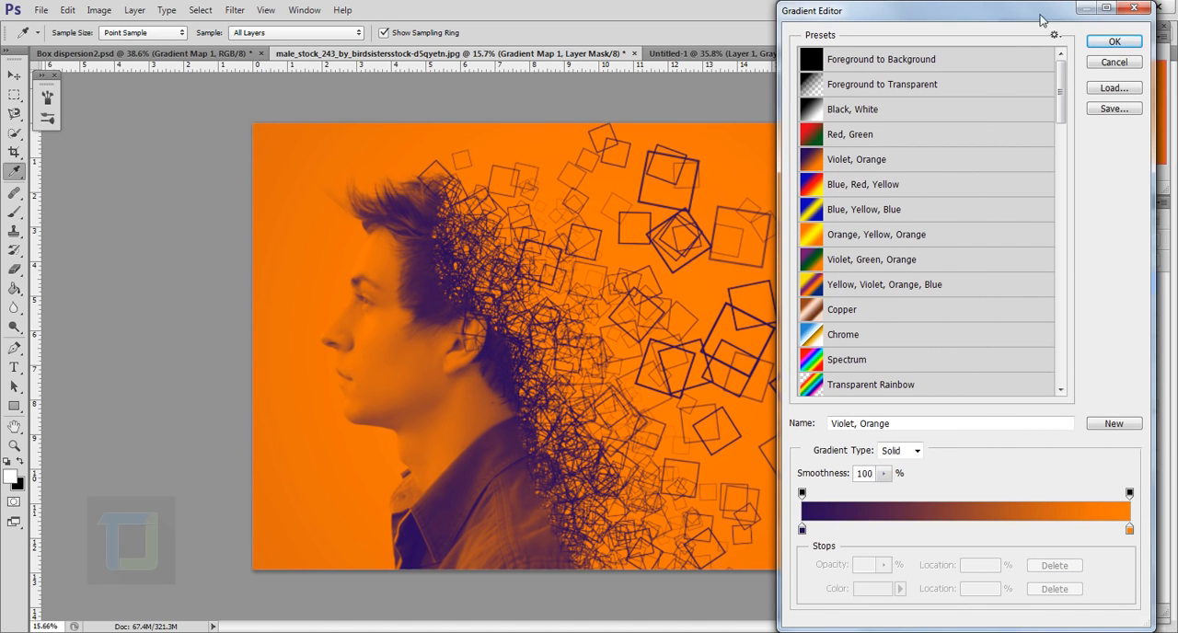
{"action": "left_click", "coordinate": [1113, 41]}
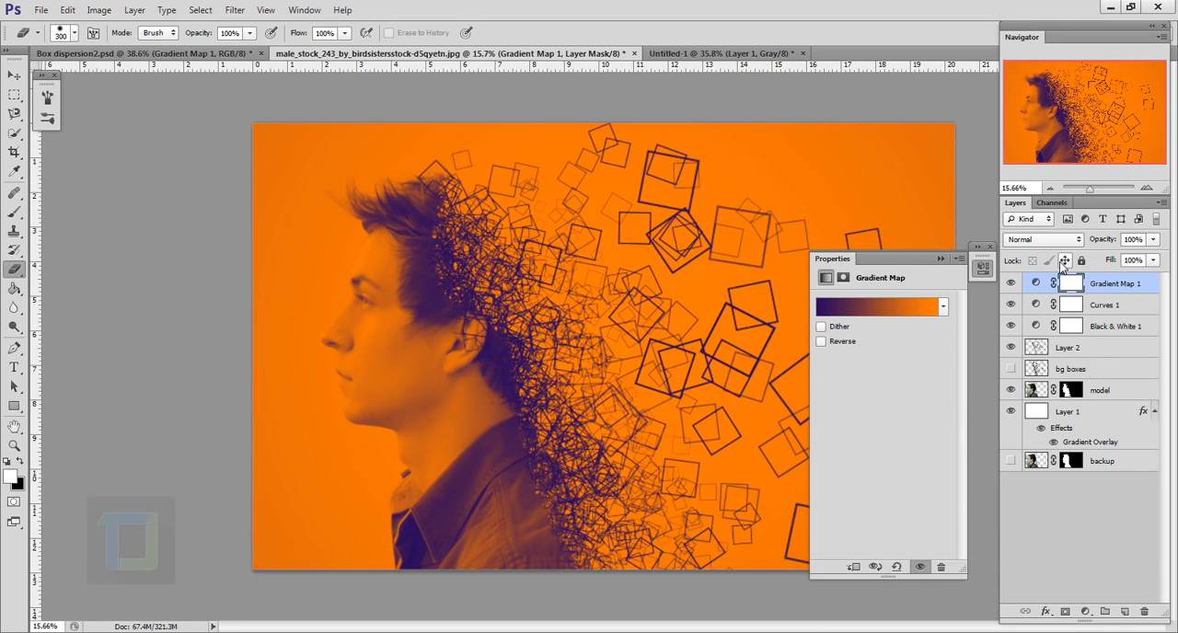
{"action": "left_click", "coordinate": [990, 247]}
Reduce the Gradient Map layer's opacity to 5%, compare the image with and without it, and raise the opacity to 9%
{"action": "left_click", "coordinate": [1146, 287]}
{"action": "left_click", "coordinate": [1131, 240]}
{"action": "type", "text": "5"}
{"action": "key", "text": "Return"}
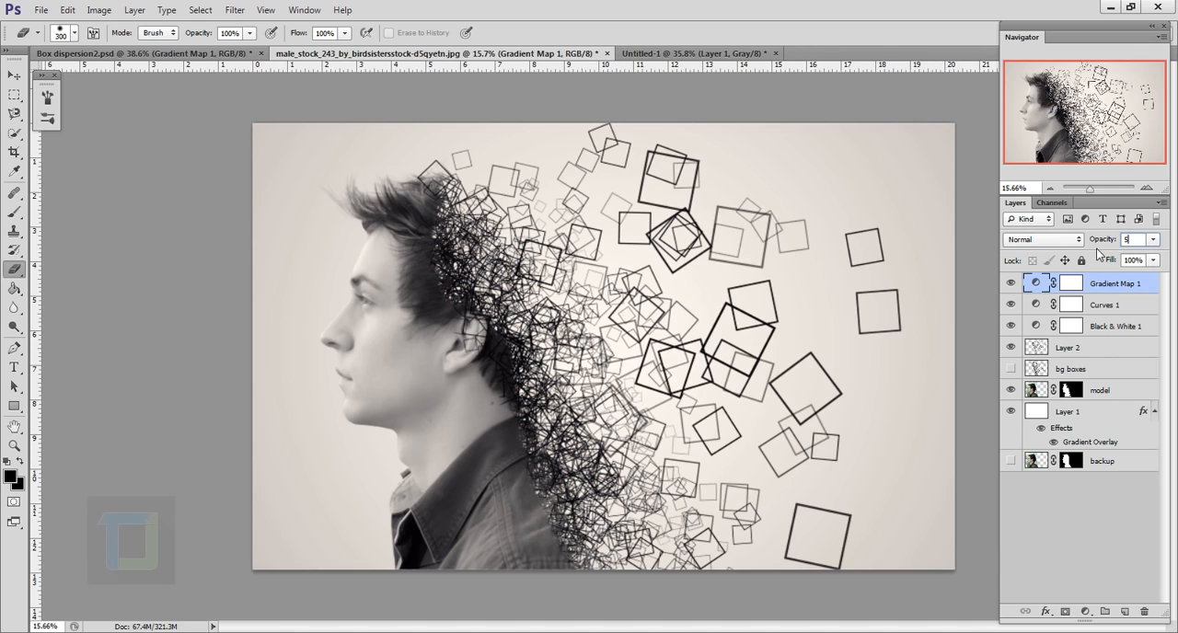
{"action": "left_click", "coordinate": [1013, 284]}
{"action": "left_click", "coordinate": [1013, 284]}
{"action": "left_click_drag", "start_coordinate": [1113, 247], "coordinate": [1101, 242]}
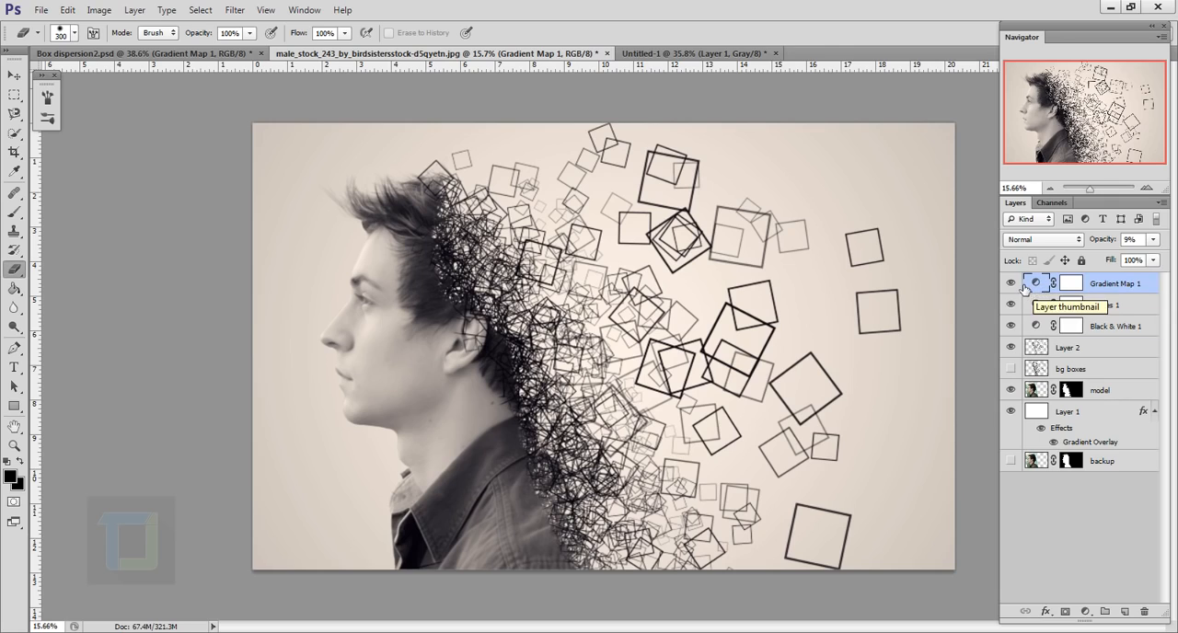
Hide the Black & White 1 layer and raise the Gradient Map layer's opacity to 17%
{"action": "left_click", "coordinate": [1010, 326]}
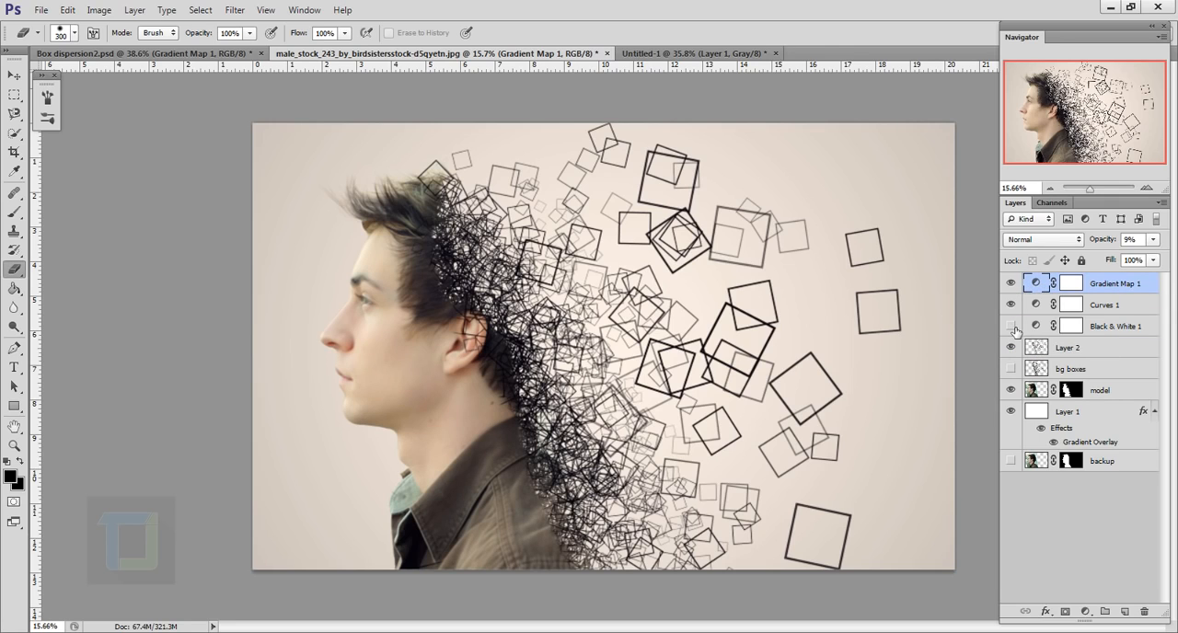
{"action": "left_click_drag", "start_coordinate": [1099, 247], "coordinate": [1112, 243]}
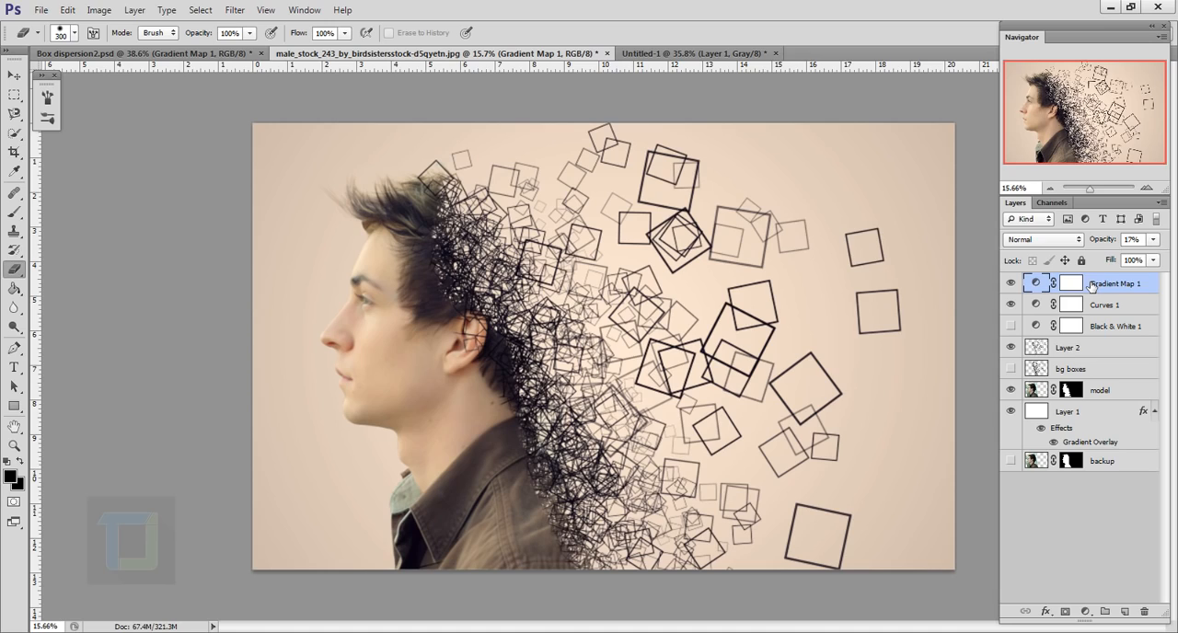